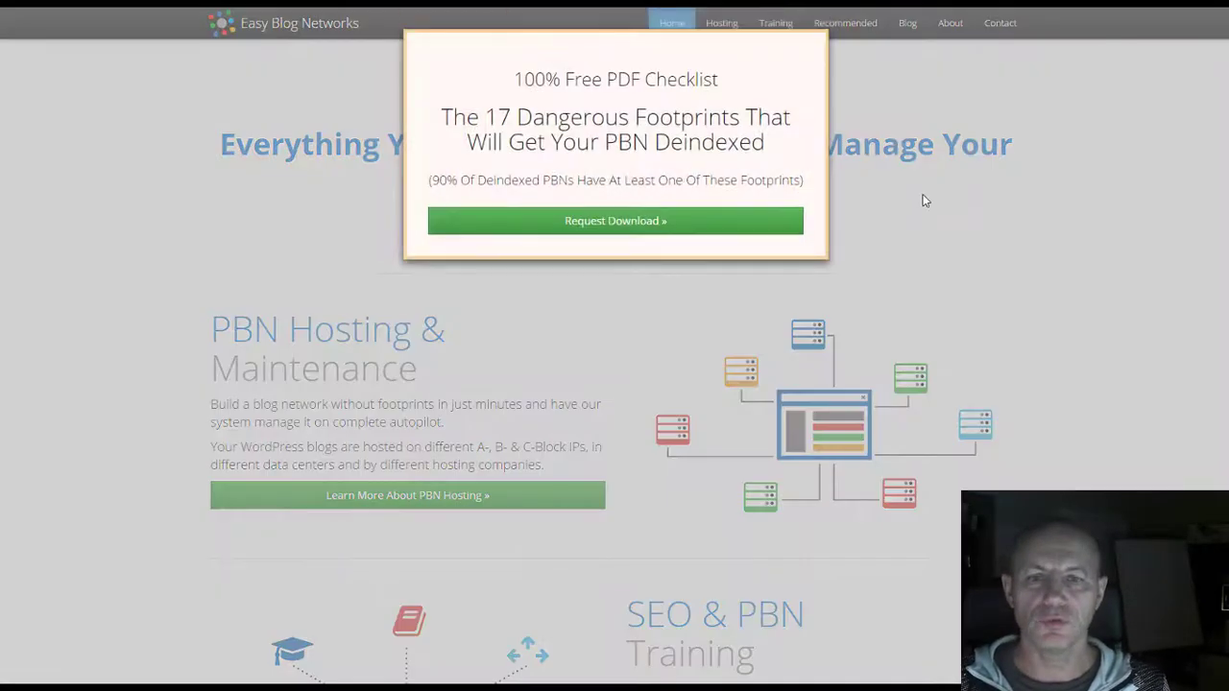
# Dismiss the PDF checklist popup and view the PBN hosting and training sections on the Easy Blog Networks home page.
pyautogui.click(923, 198)
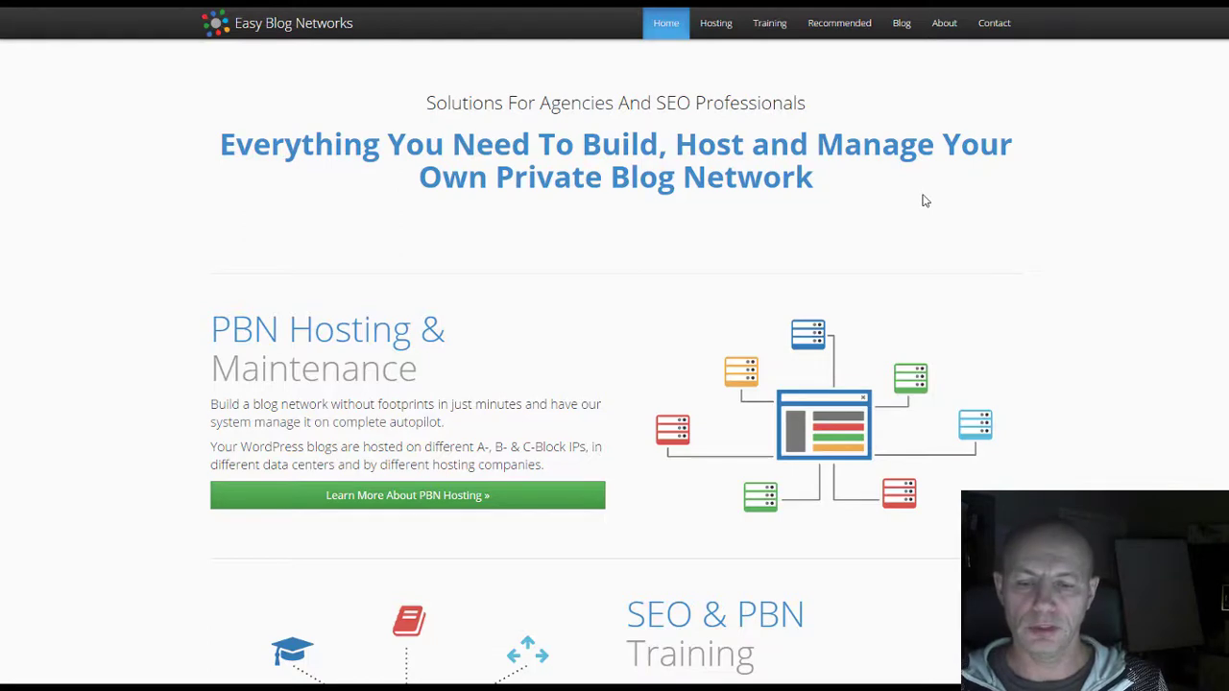
pyautogui.scroll(-3, 925, 201)
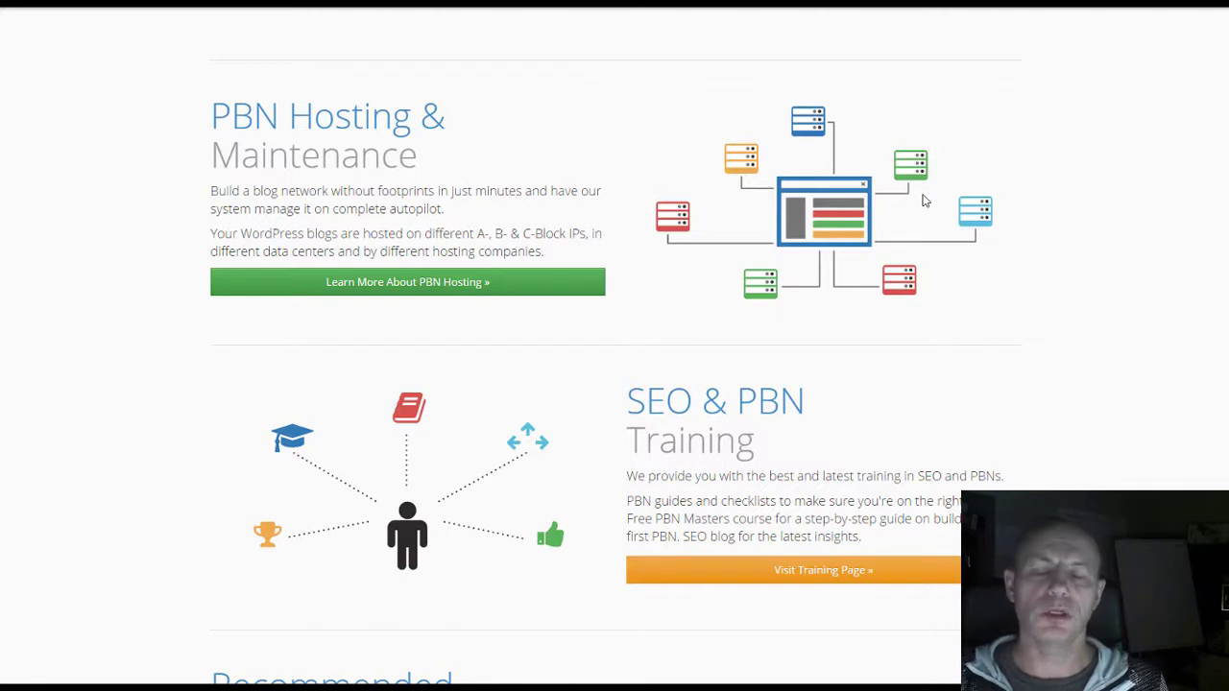
# Switch to the RankWyz dashboard, check the "RankWyz for EBN Users" feature slide, and return to the dashboard.
pyautogui.hotkey('ctrl', 'Tab')
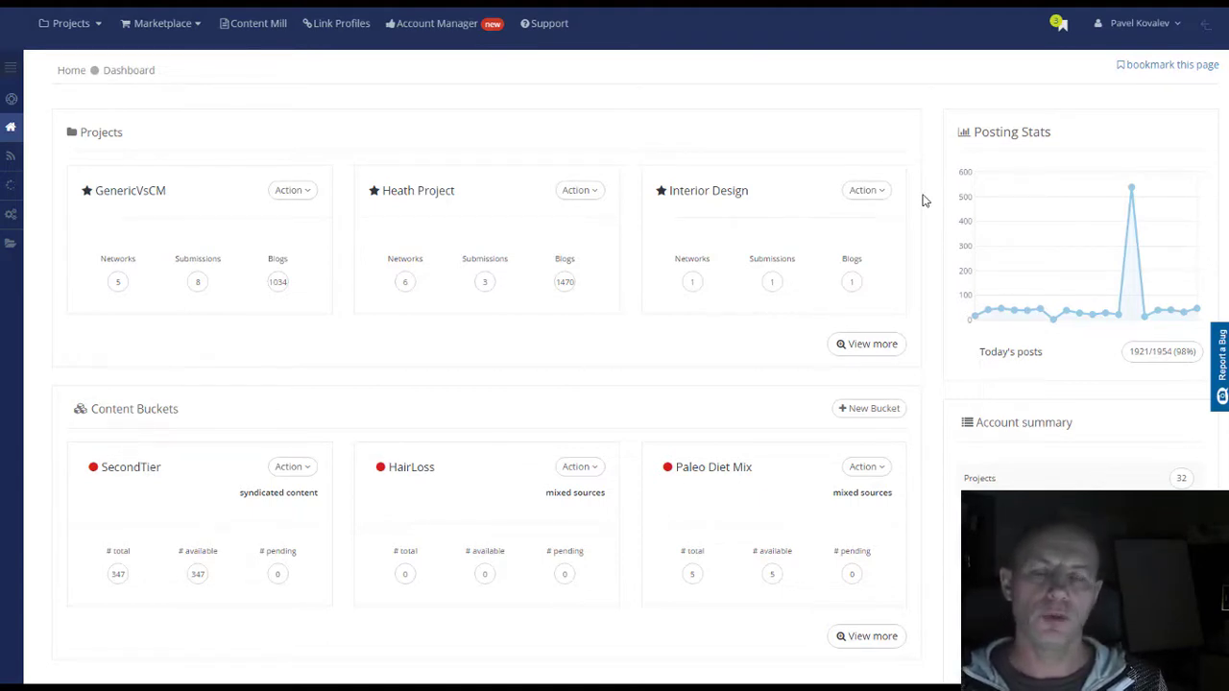
pyautogui.hotkey('alt', 'Tab')
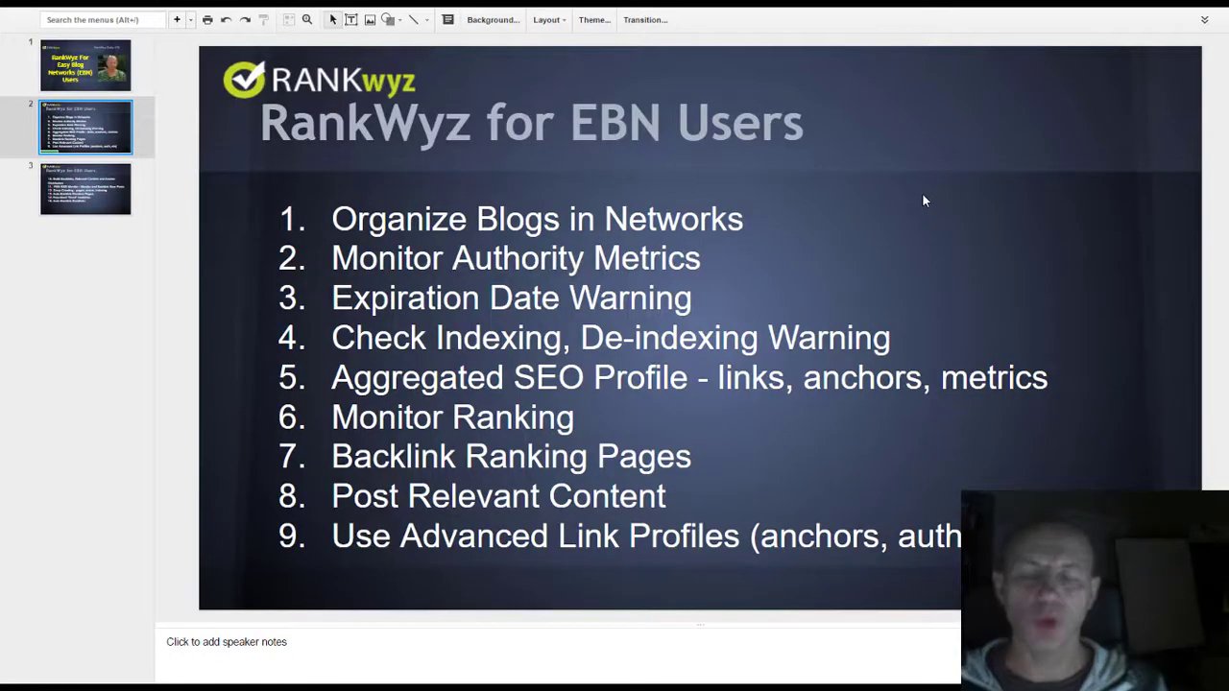
pyautogui.hotkey('alt', 'Tab')
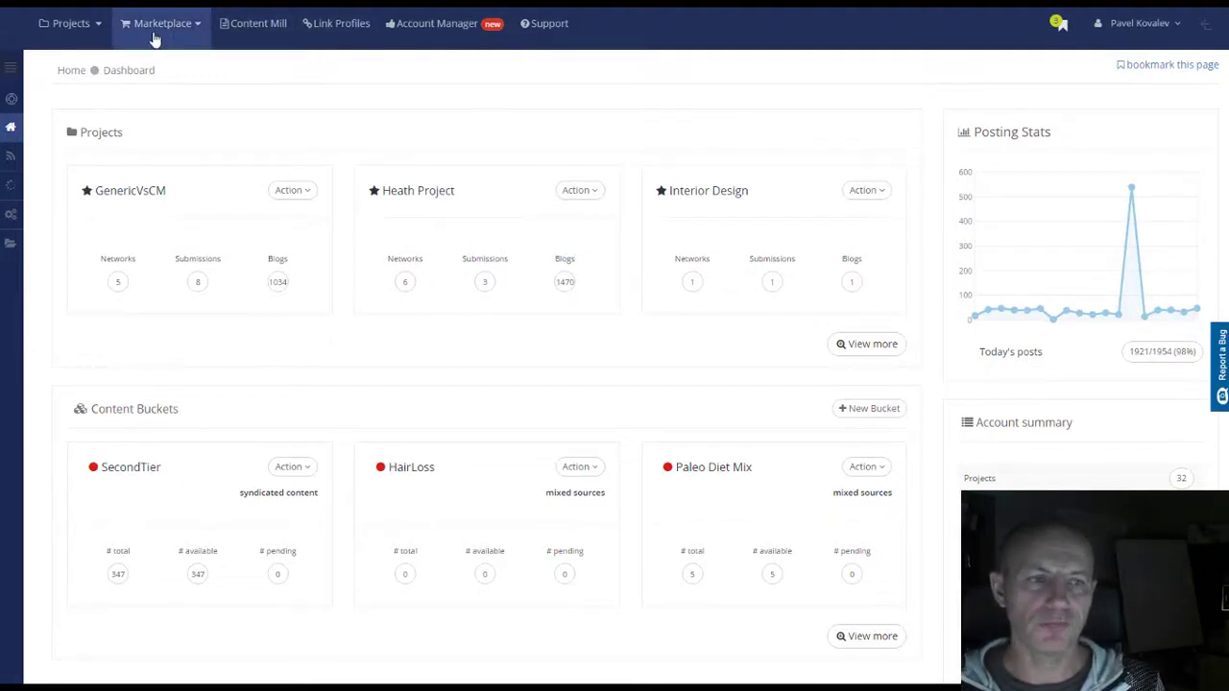
# Open the GenericVsCM project and view its networks organized by tier.
pyautogui.click(98, 35)
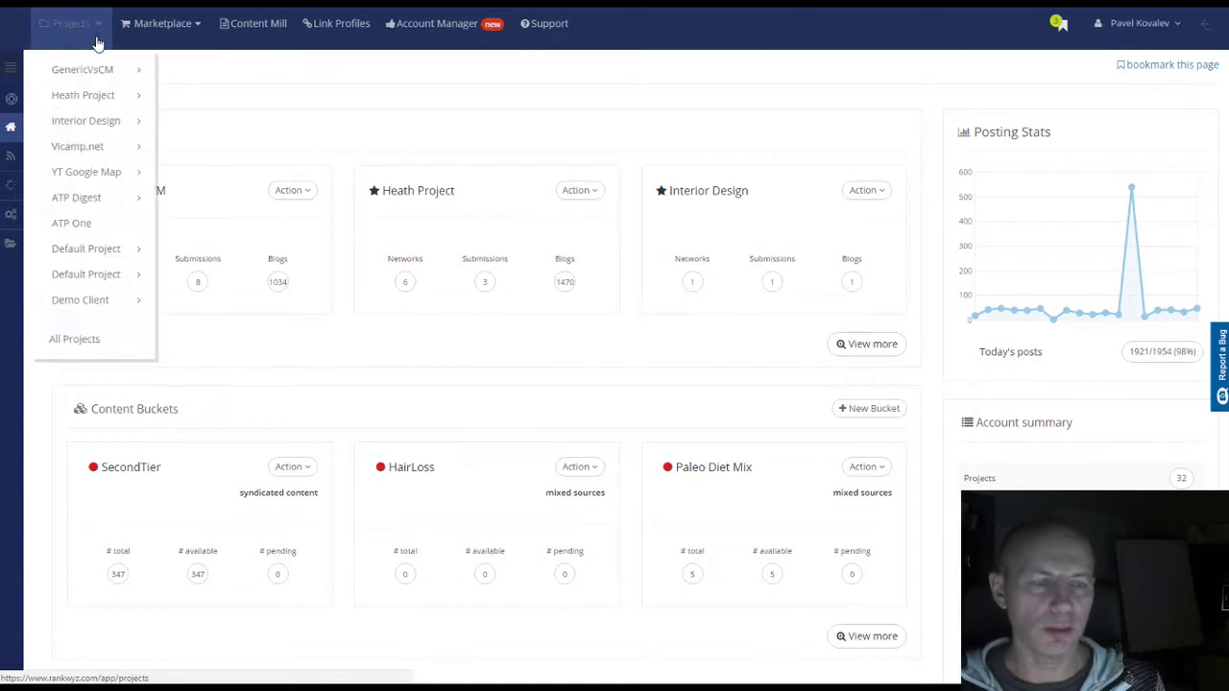
pyautogui.click(96, 71)
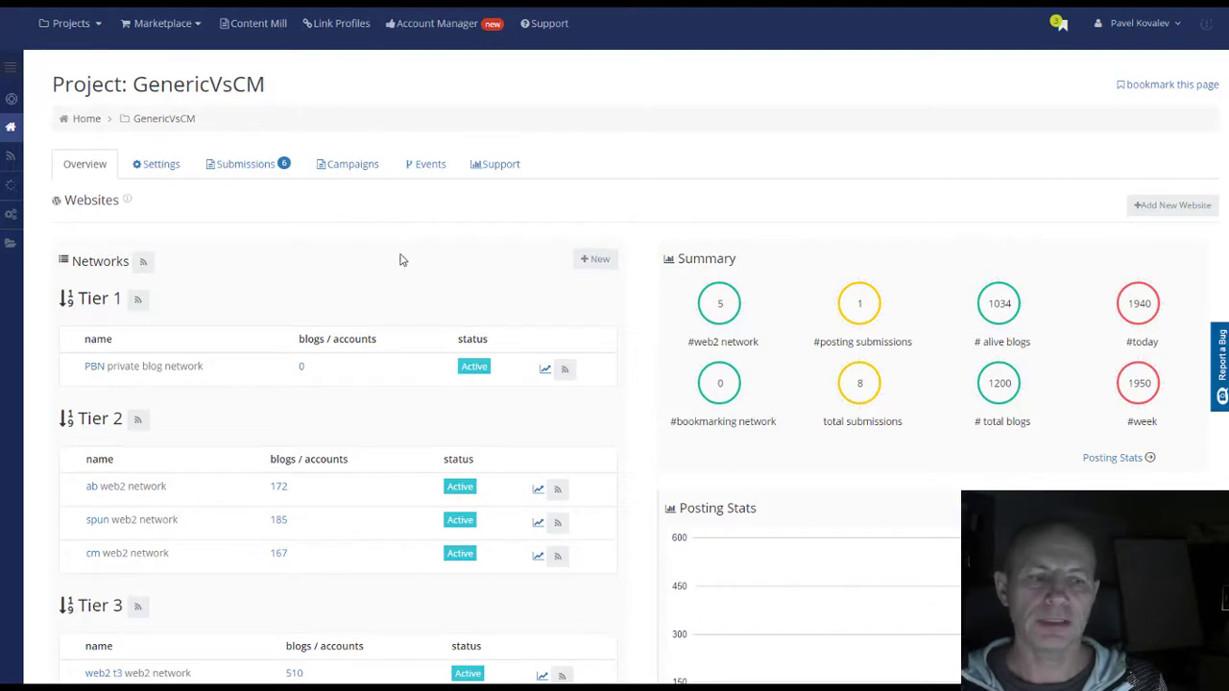
pyautogui.scroll(-2, 397, 264)
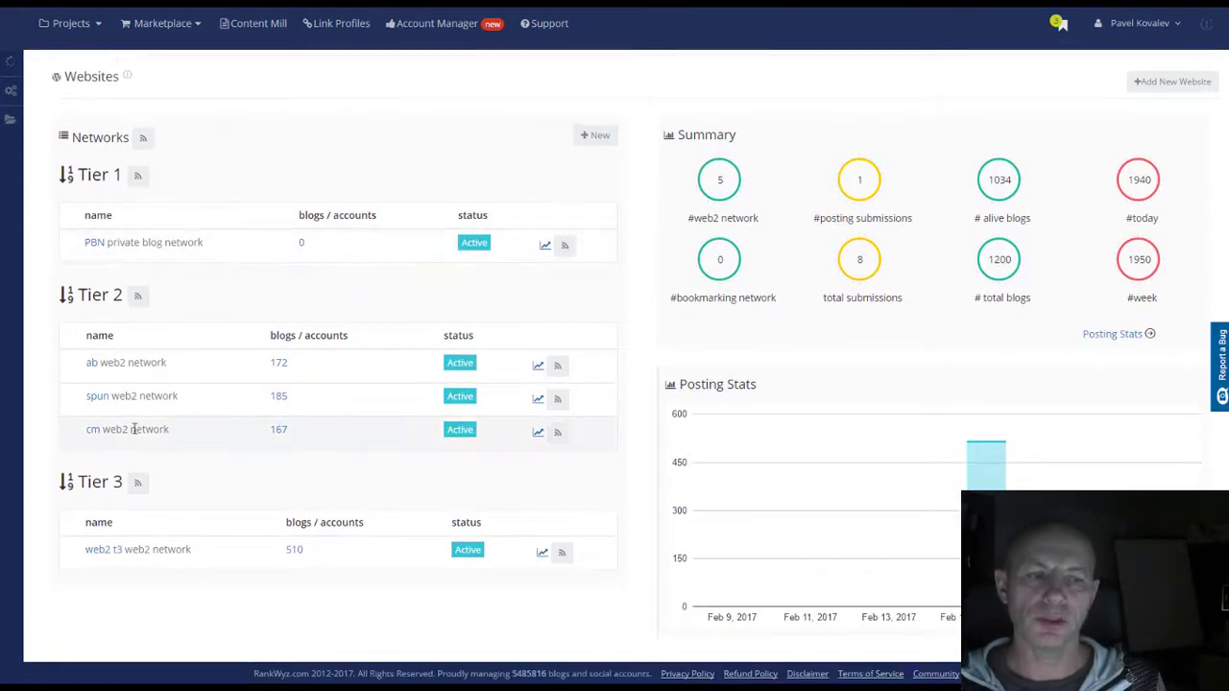
# Open the new network form, compare the PBN Network and Web2 Network types, and close it without creating a network.
pyautogui.click(600, 139)
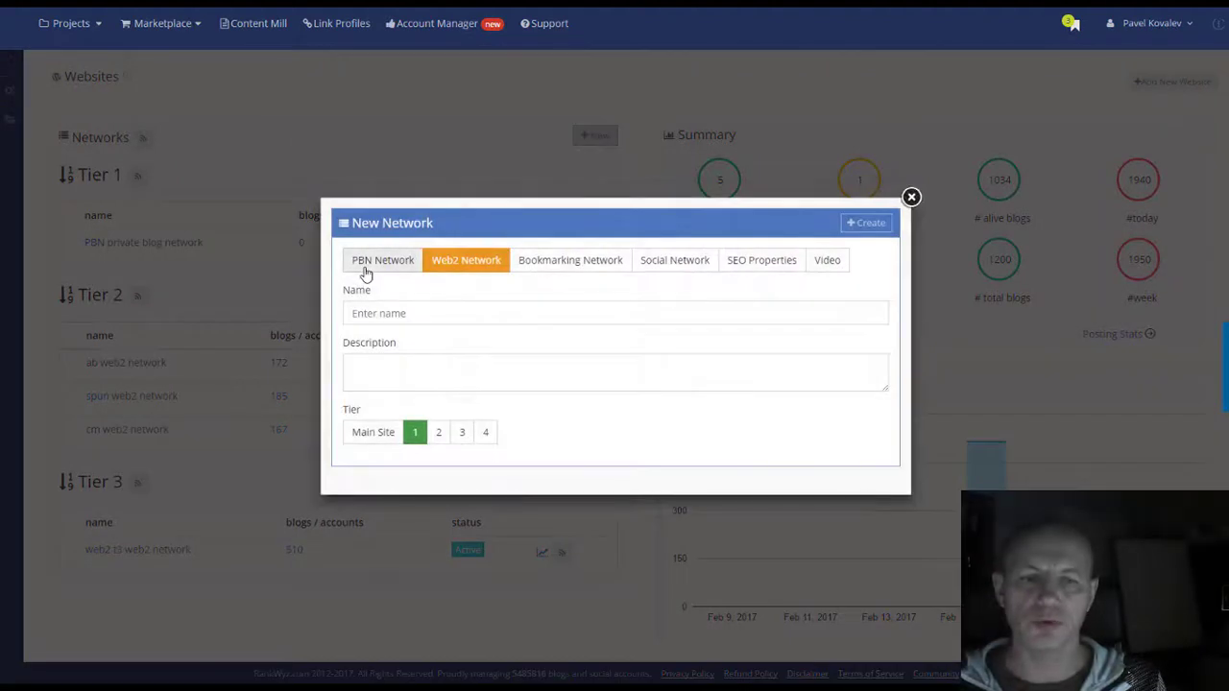
pyautogui.click(375, 270)
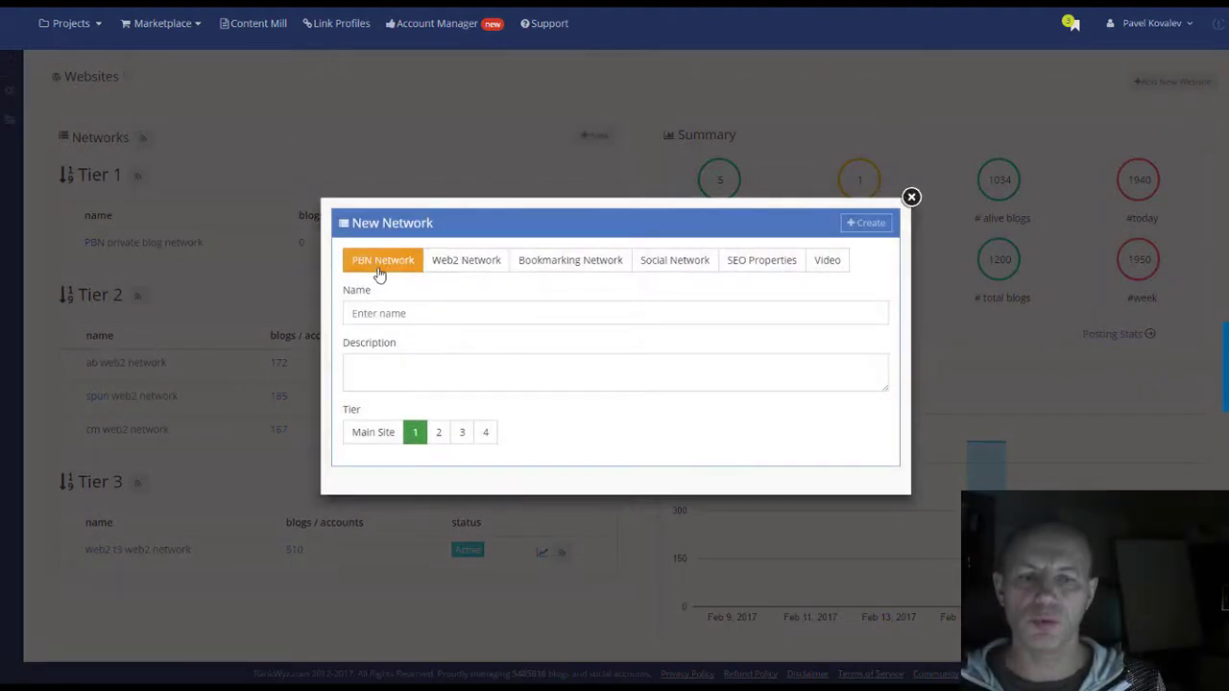
pyautogui.click(483, 266)
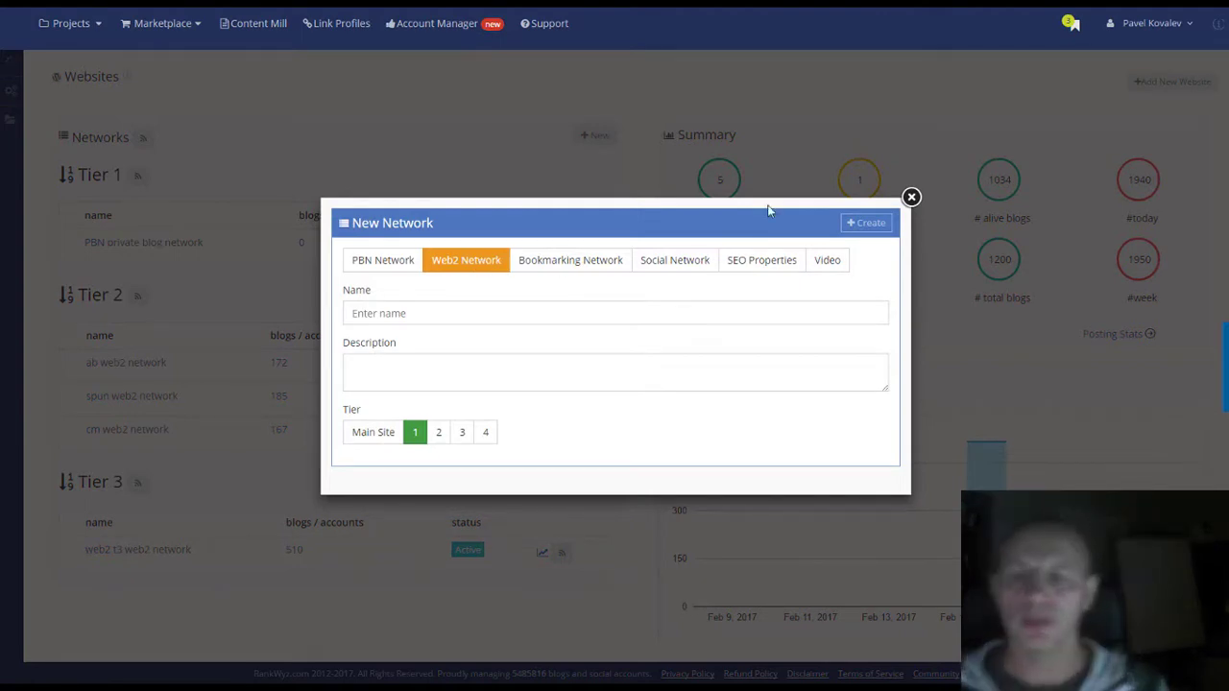
pyautogui.click(911, 197)
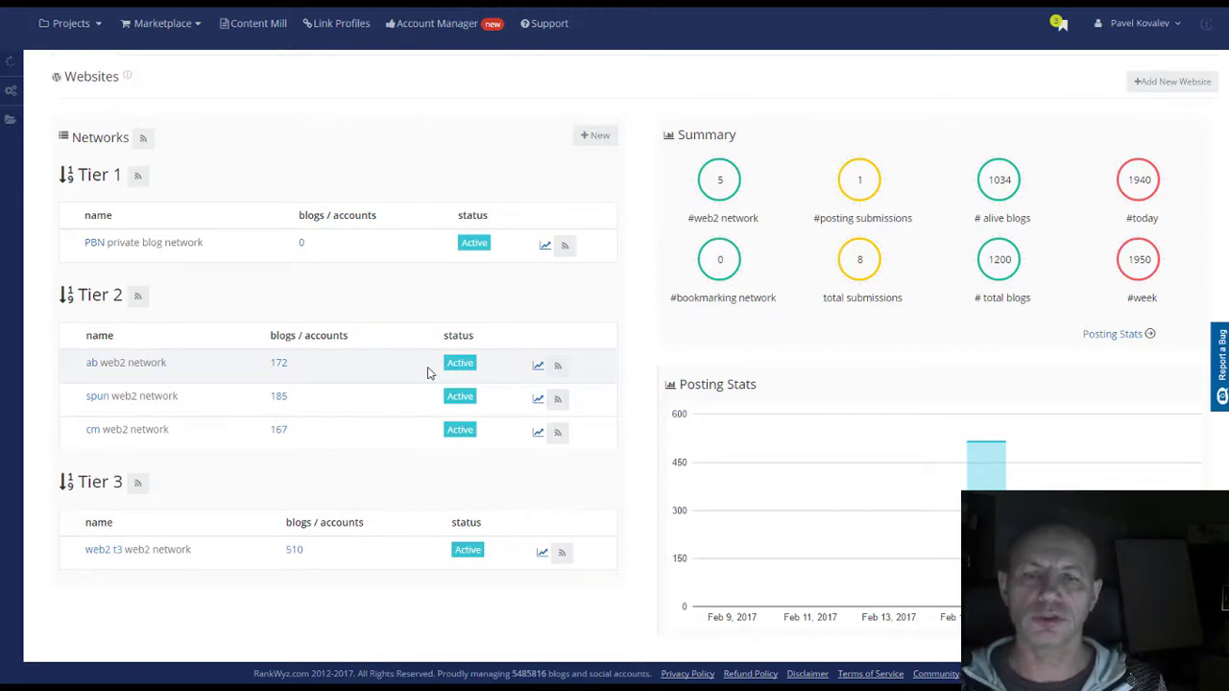
# Check the feature slide, switch to project P1, and open its SF private blog network.
pyautogui.hotkey('ctrl', 'Tab')
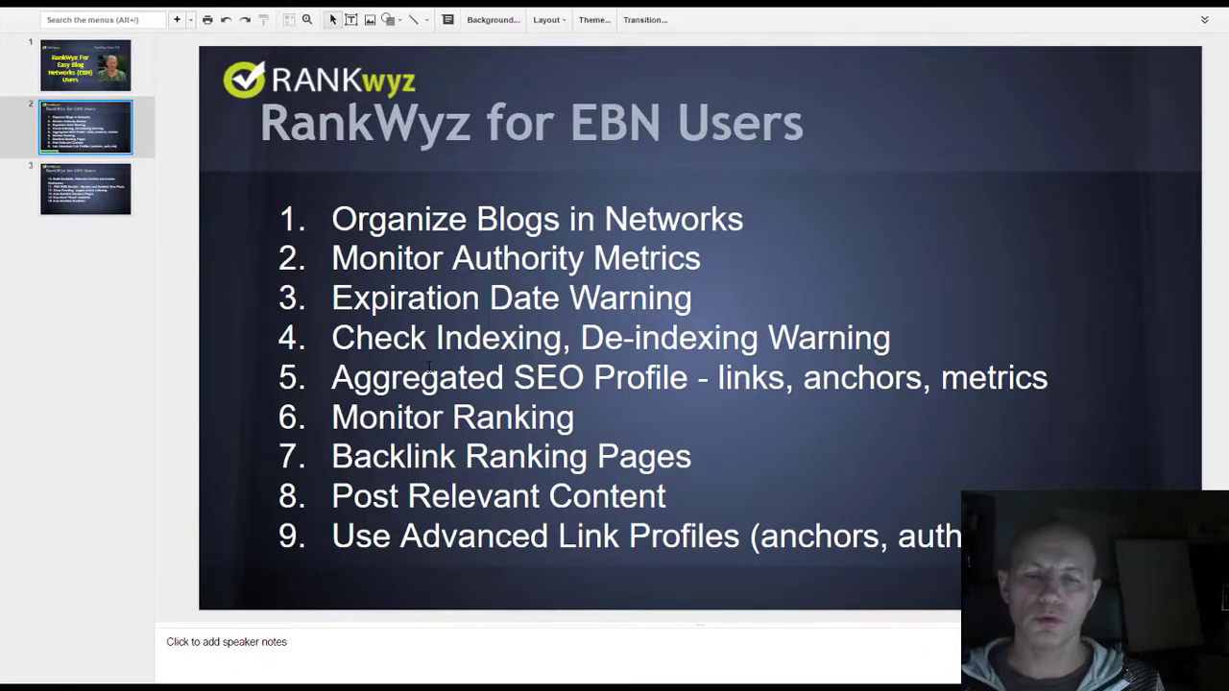
pyautogui.hotkey('ctrl', 'Tab')
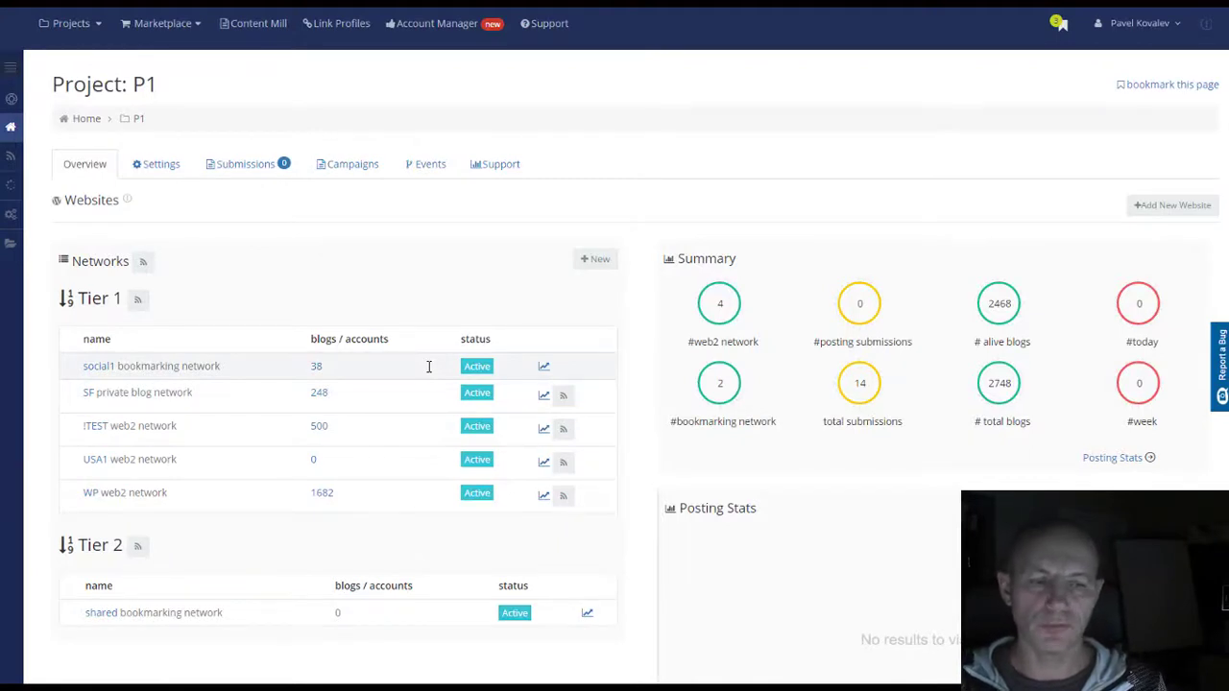
pyautogui.scroll(-2, 501, 354)
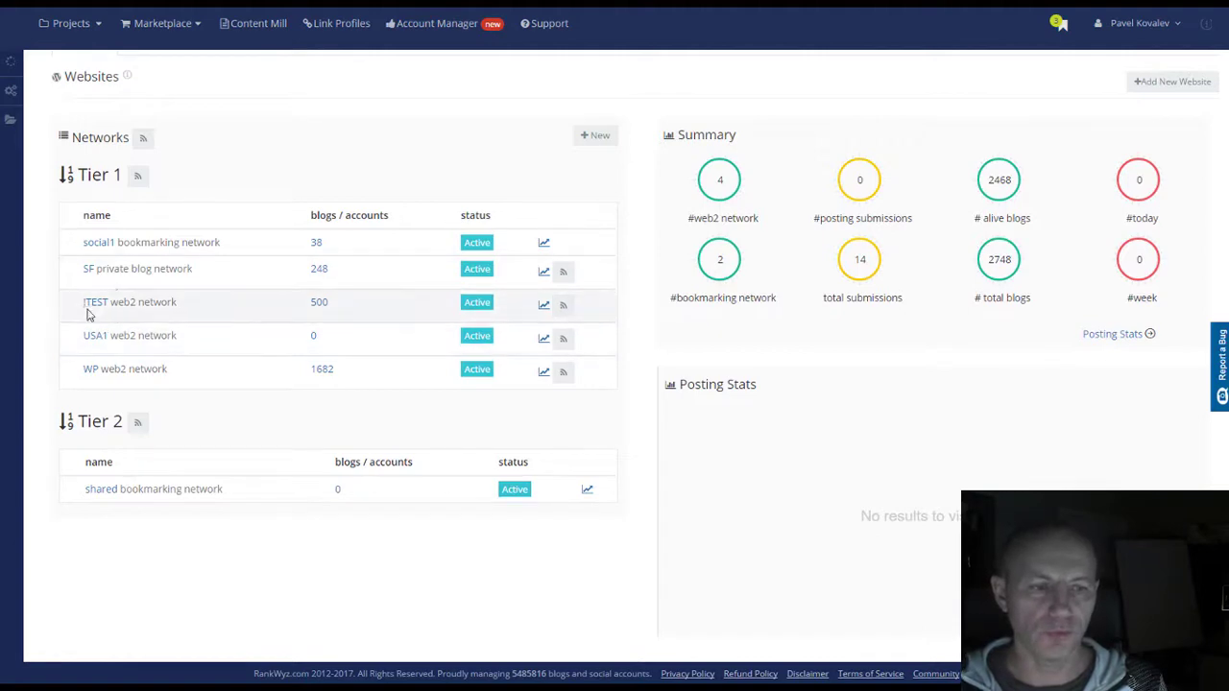
pyautogui.click(96, 269)
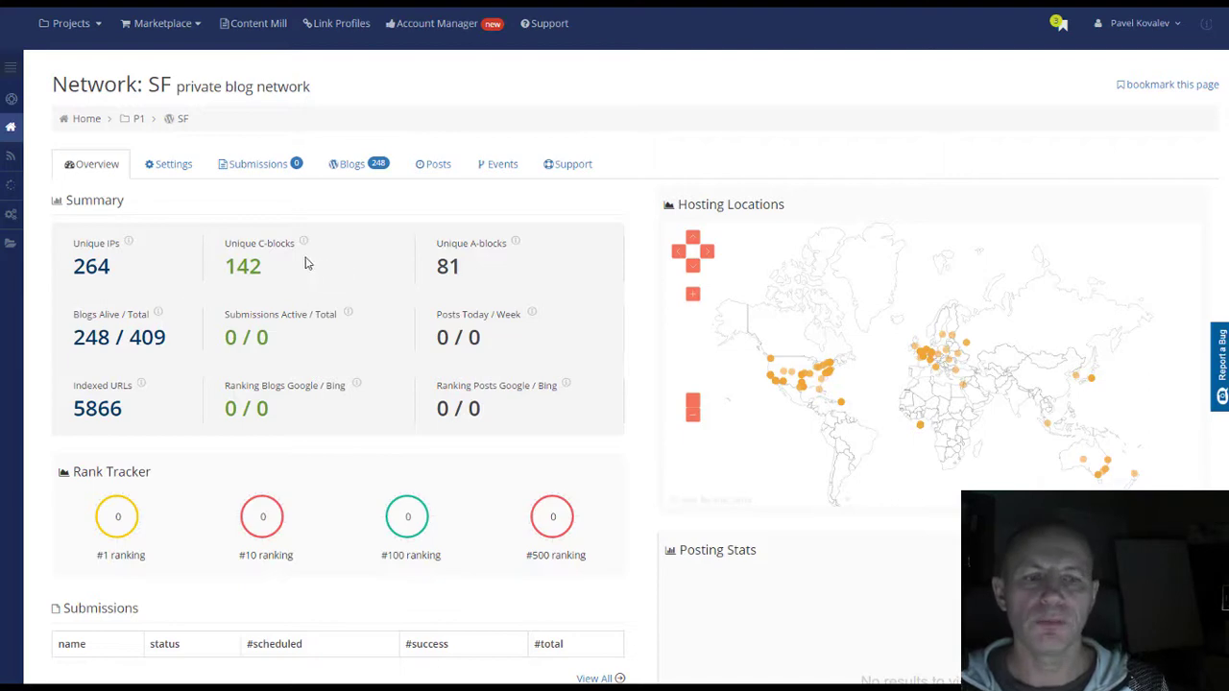
# Examine the SF network's summary, including unique C-blocks, unique A-blocks, indexed URLs and hosting locations.
pyautogui.moveTo(271, 267); pyautogui.dragTo(223, 270)
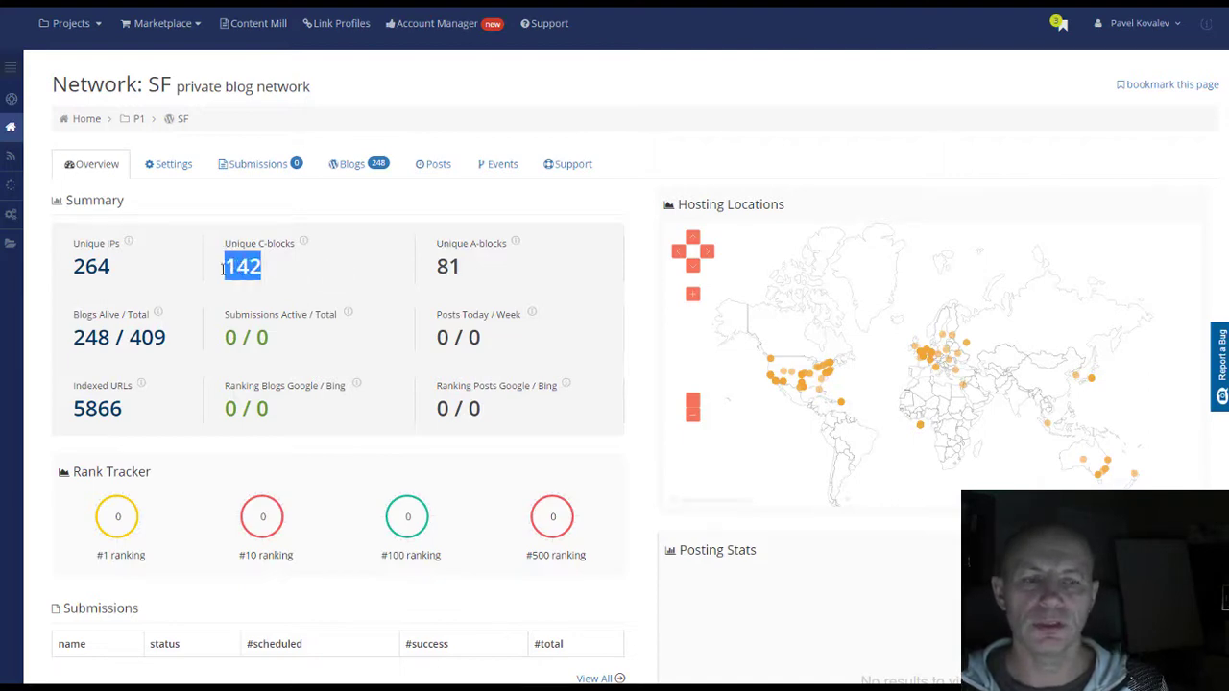
pyautogui.click(379, 280)
pyautogui.moveTo(497, 277); pyautogui.dragTo(438, 270)
pyautogui.click(375, 315)
pyautogui.moveTo(124, 409); pyautogui.dragTo(72, 411)
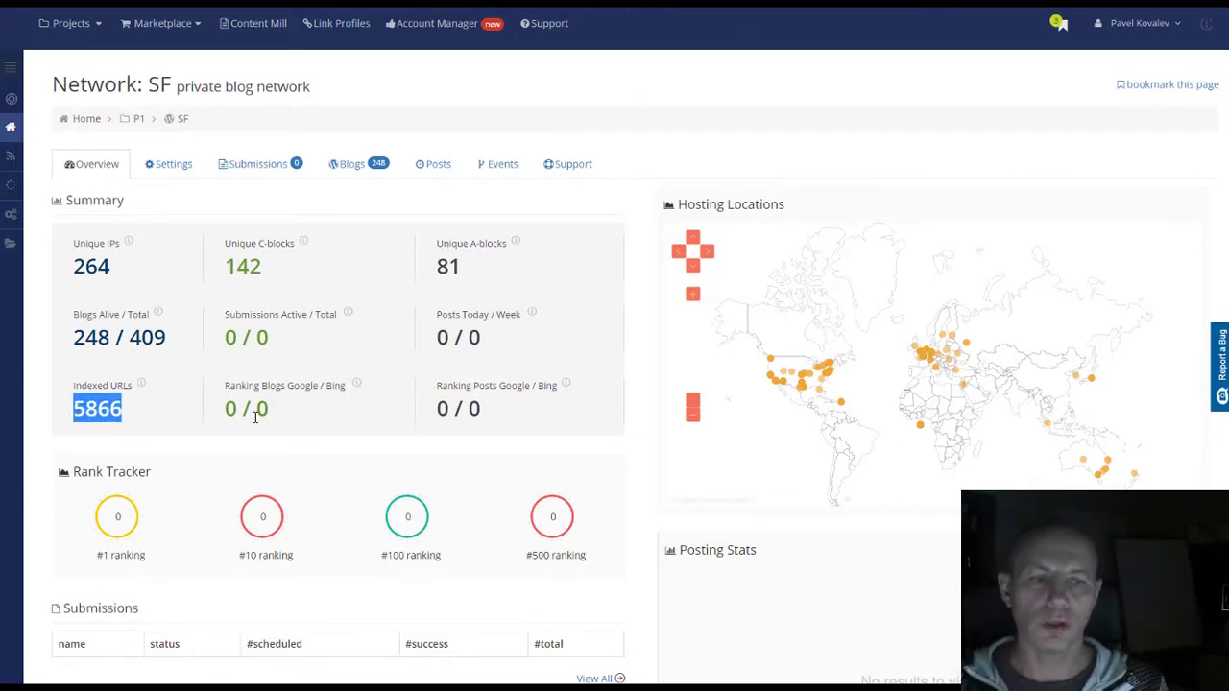
pyautogui.scroll(-3, 787, 352)
pyautogui.scroll(2, 961, 288)
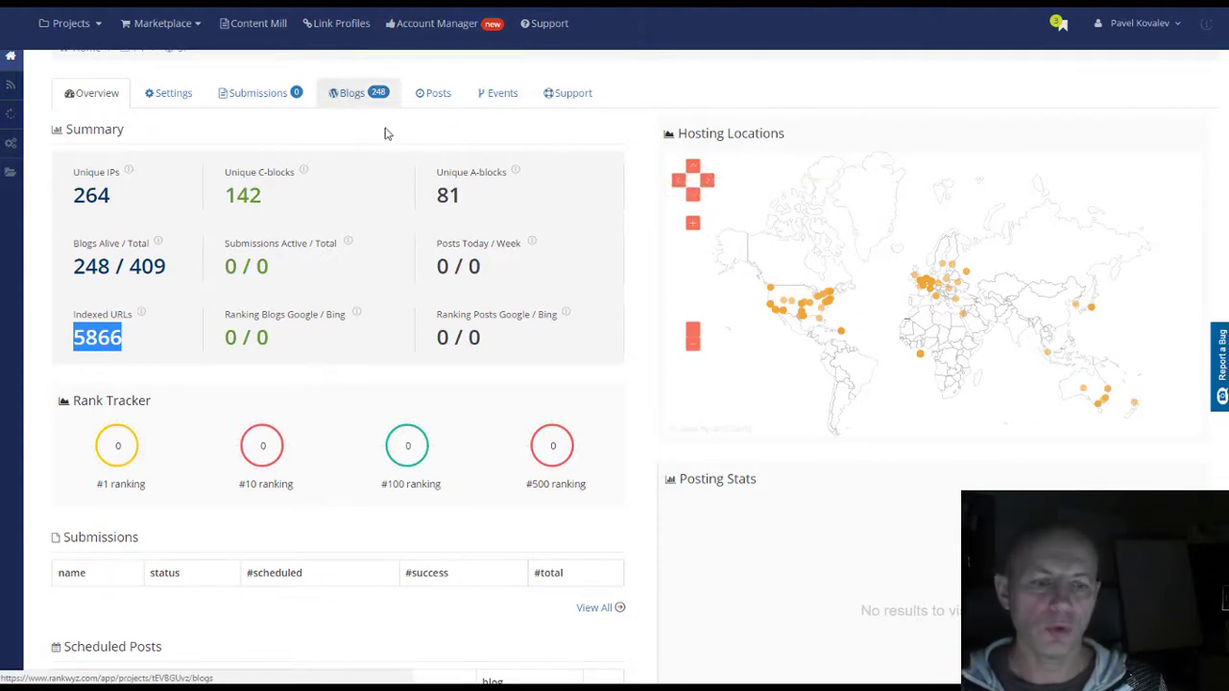
pyautogui.scroll(-2, 555, 245)
pyautogui.scroll(-1, 483, 310)
pyautogui.scroll(4, 483, 310)
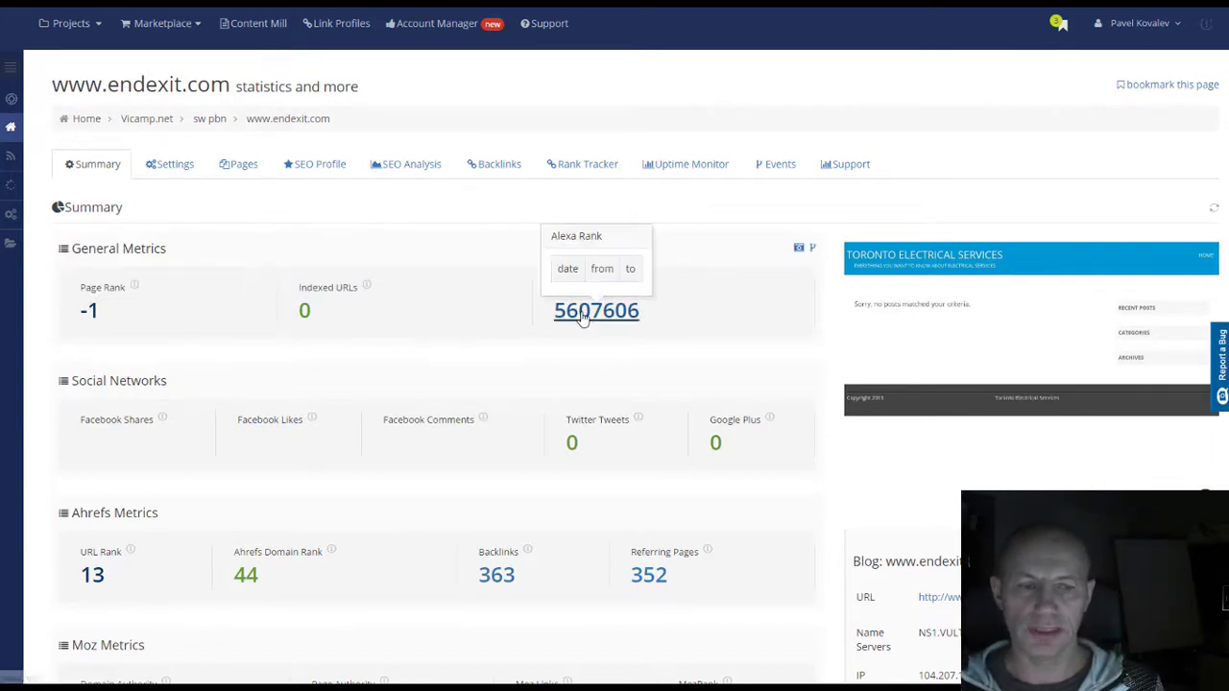
pyautogui.scroll(-3, 552, 288)
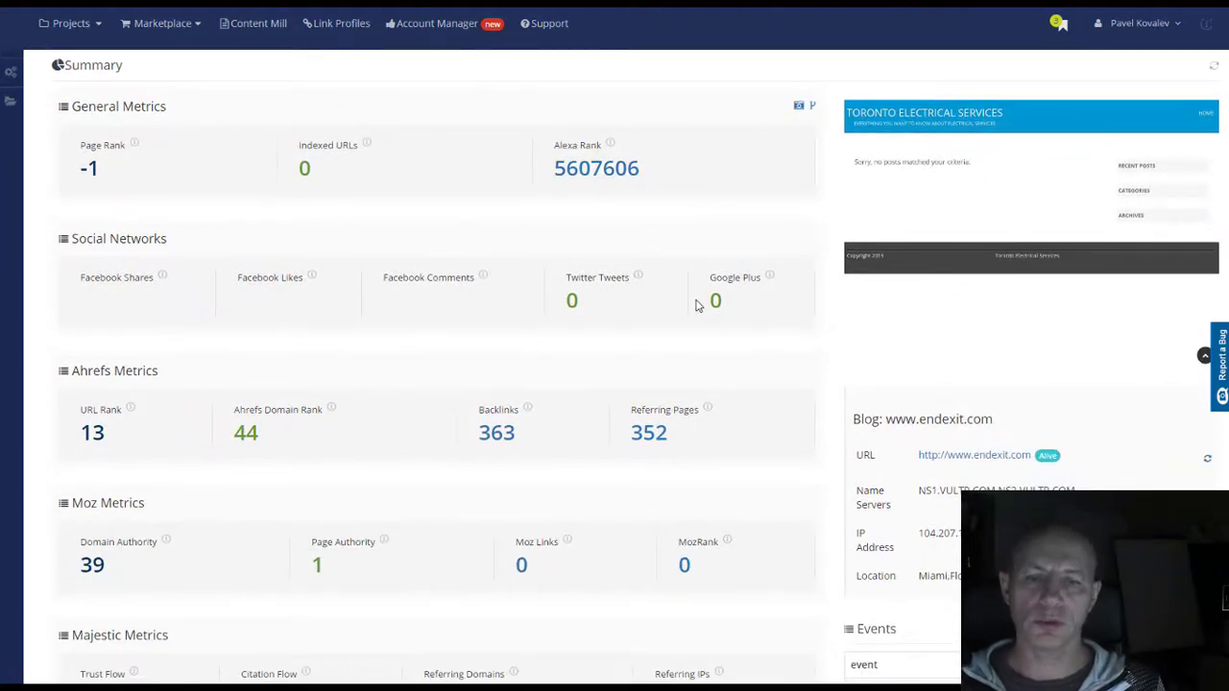
pyautogui.scroll(-3, 782, 313)
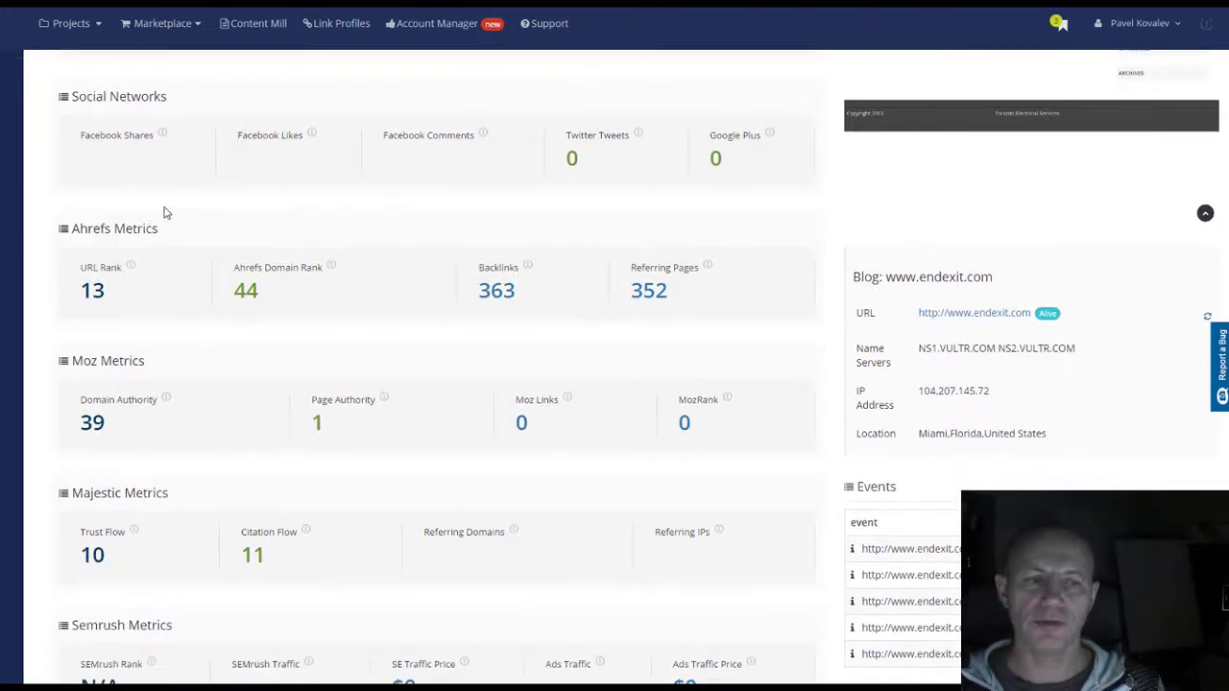
pyautogui.scroll(-3, 311, 480)
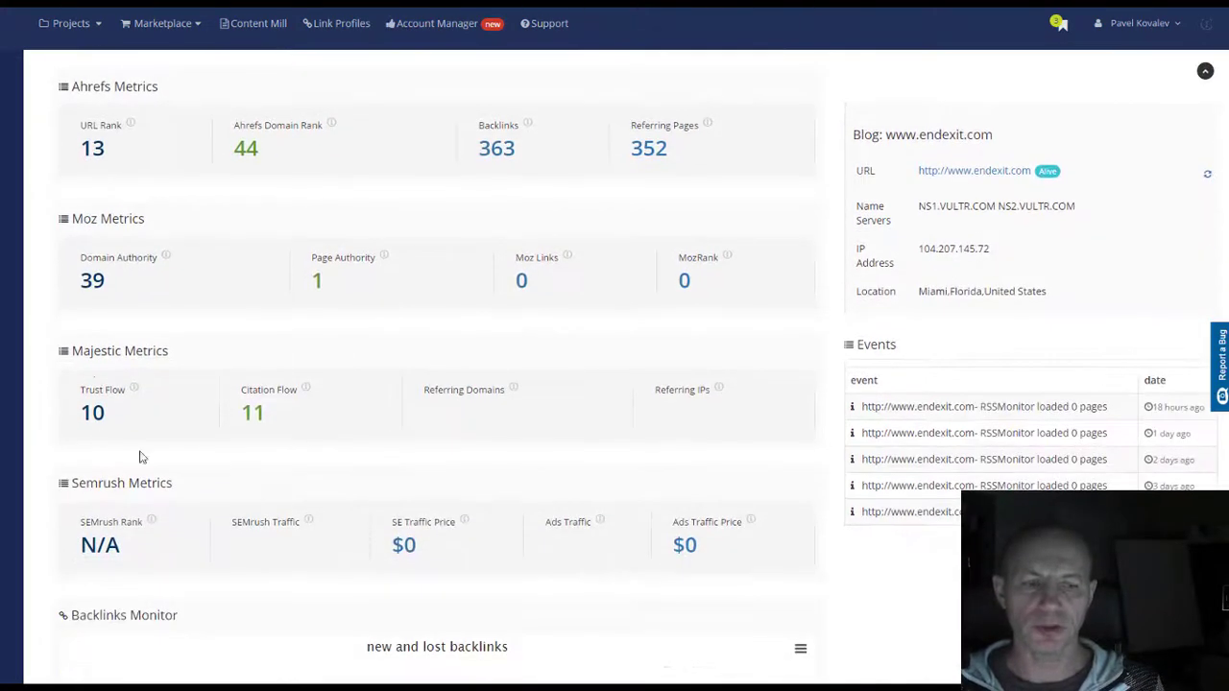
pyautogui.scroll(-3, 637, 370)
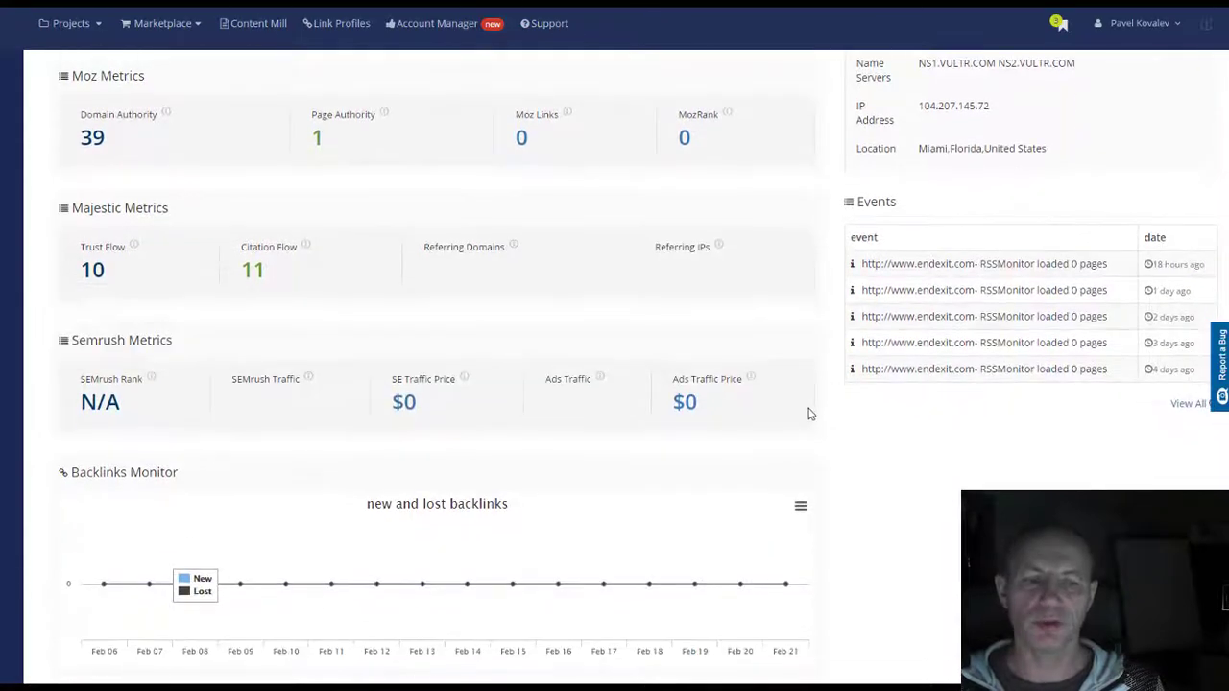
pyautogui.scroll(-3, 809, 412)
pyautogui.scroll(4, 796, 409)
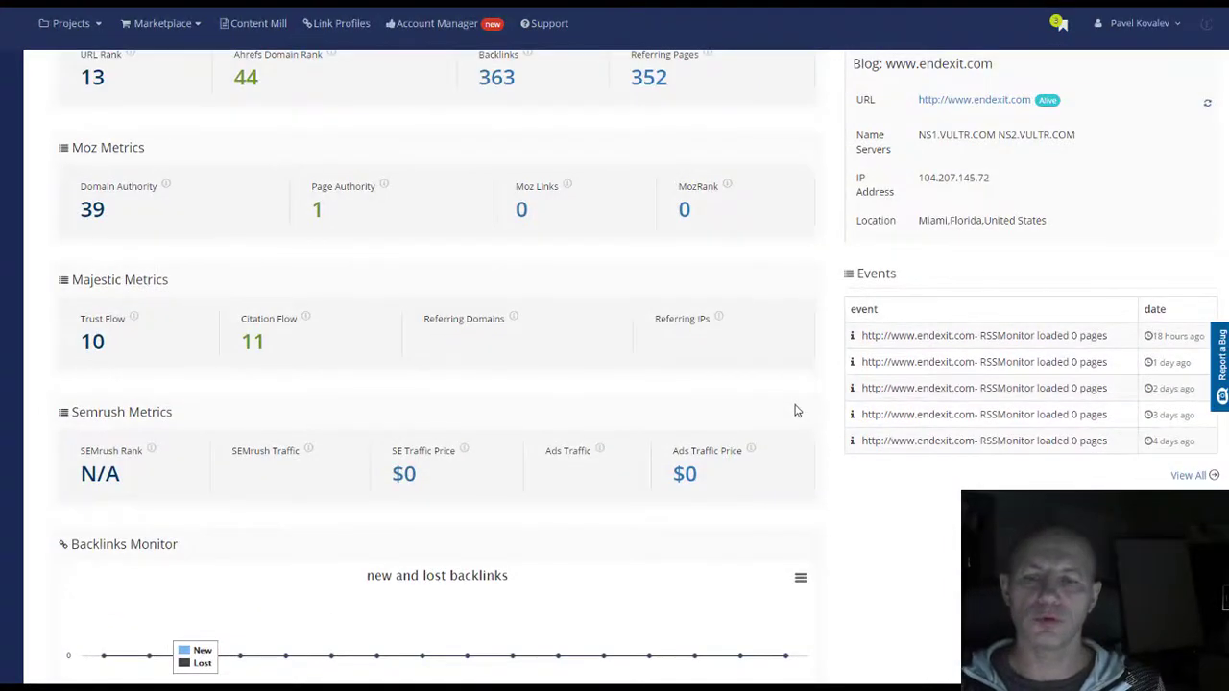
pyautogui.scroll(6, 787, 399)
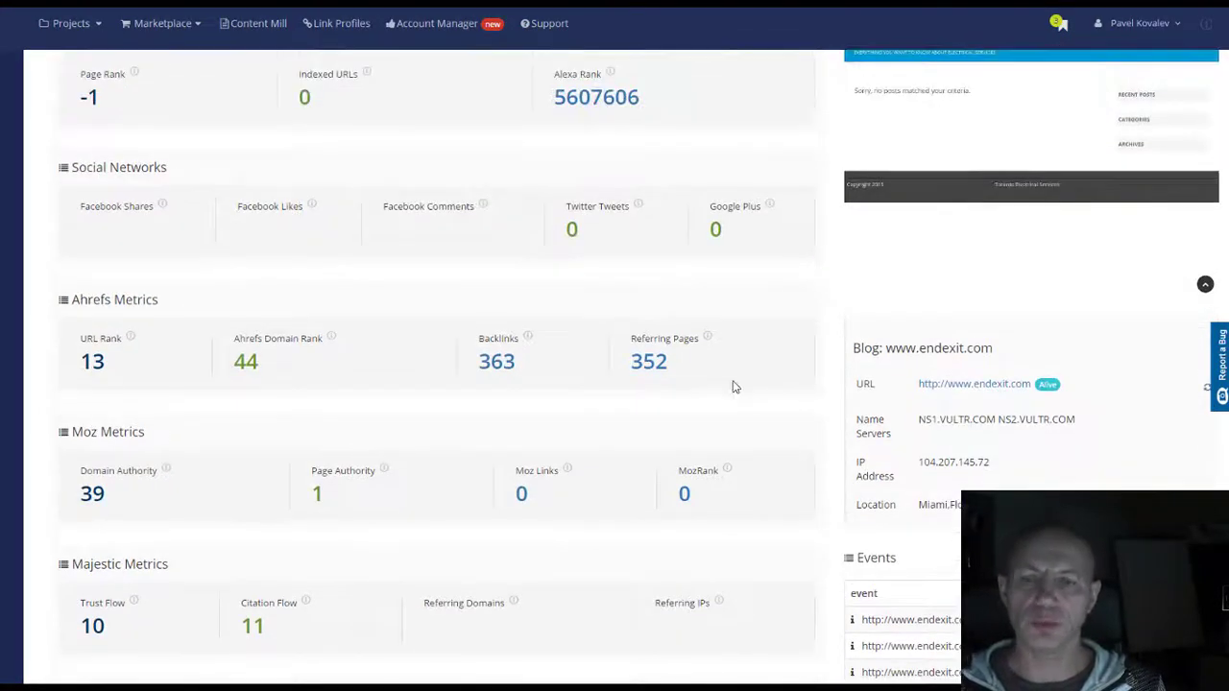
pyautogui.scroll(3, 710, 355)
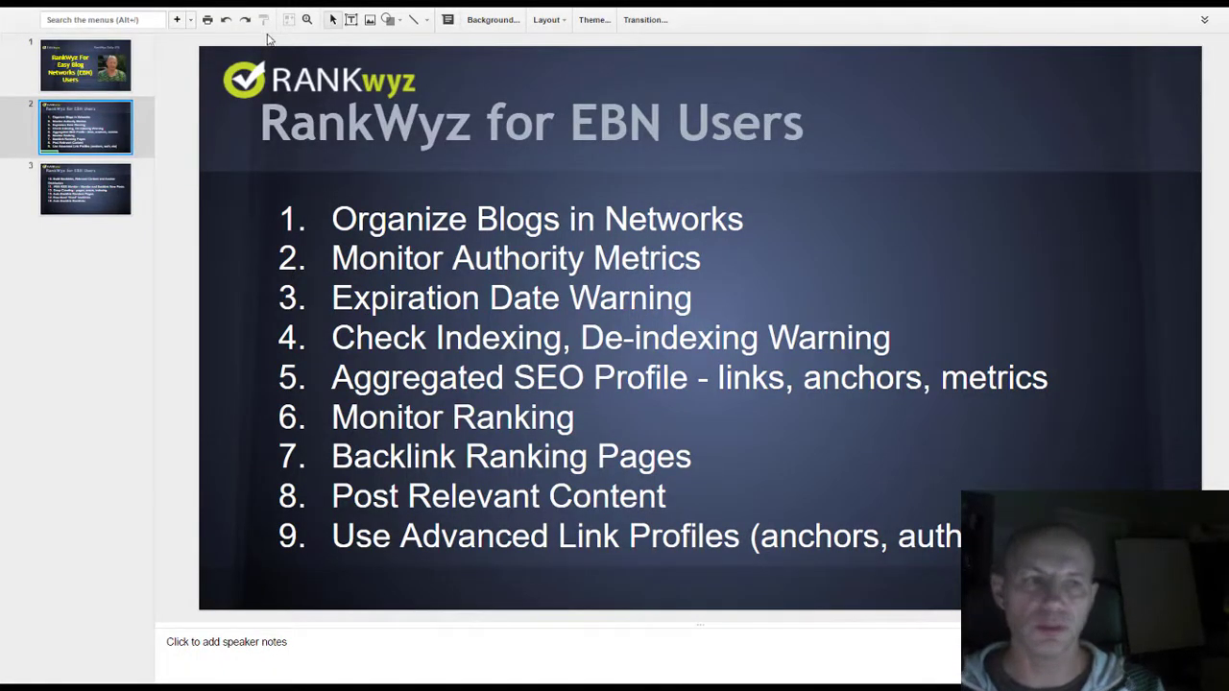
# Return to the network's blog list and examine the expiry dates, expired-domain warnings and deindexing flags.
pyautogui.hotkey('alt', 'Tab')
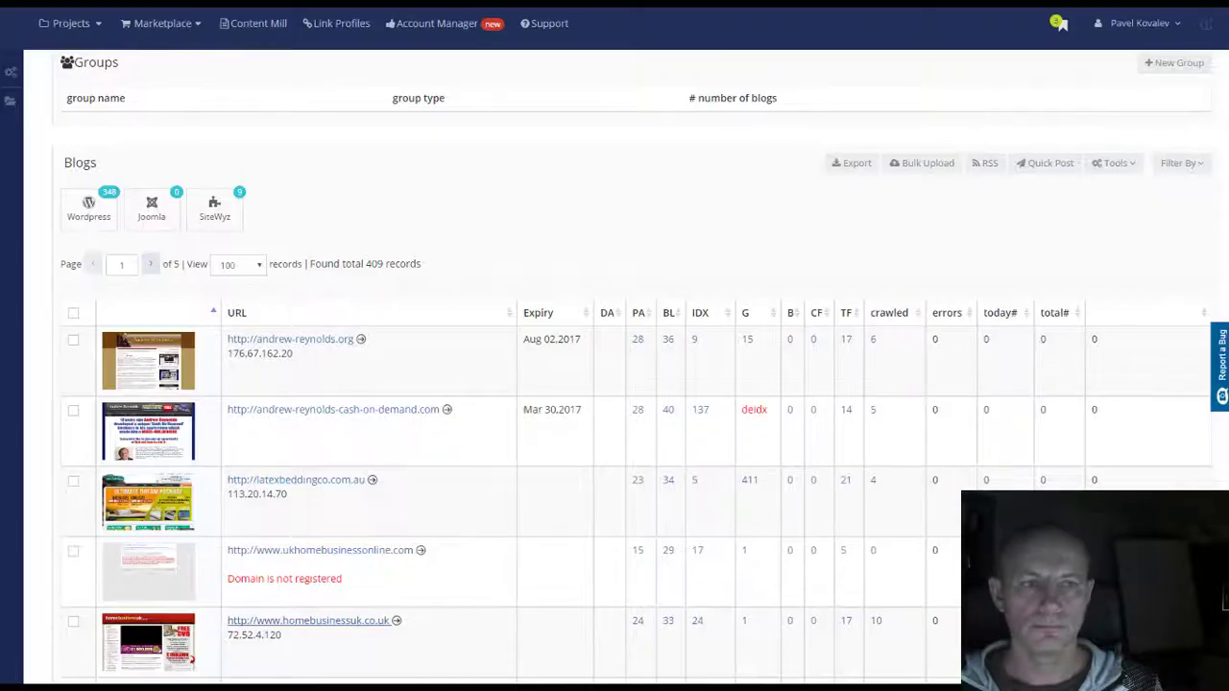
pyautogui.scroll(-1, 447, 269)
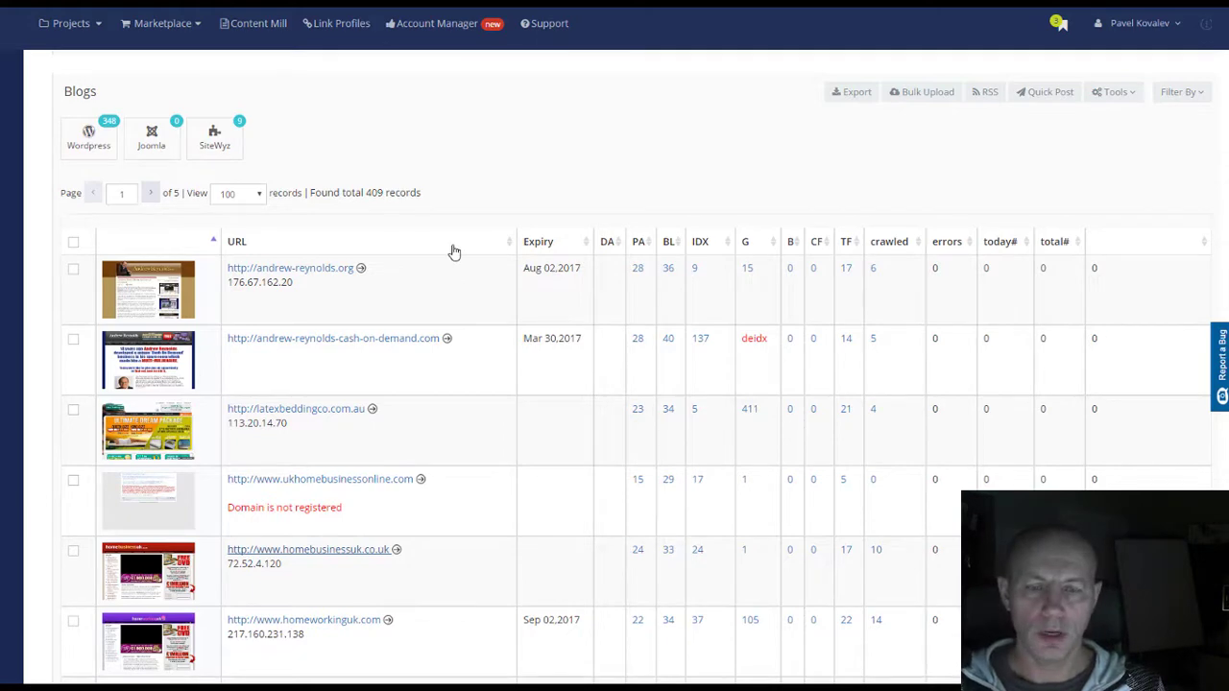
pyautogui.scroll(-2, 452, 250)
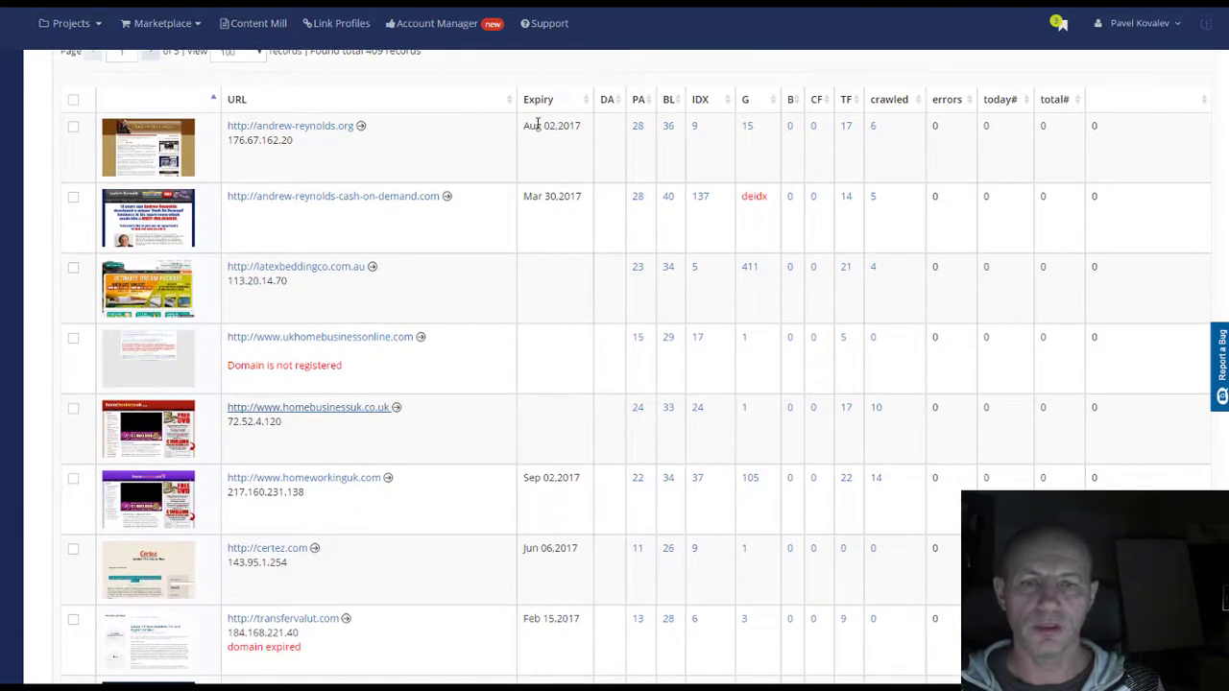
pyautogui.scroll(-5, 535, 153)
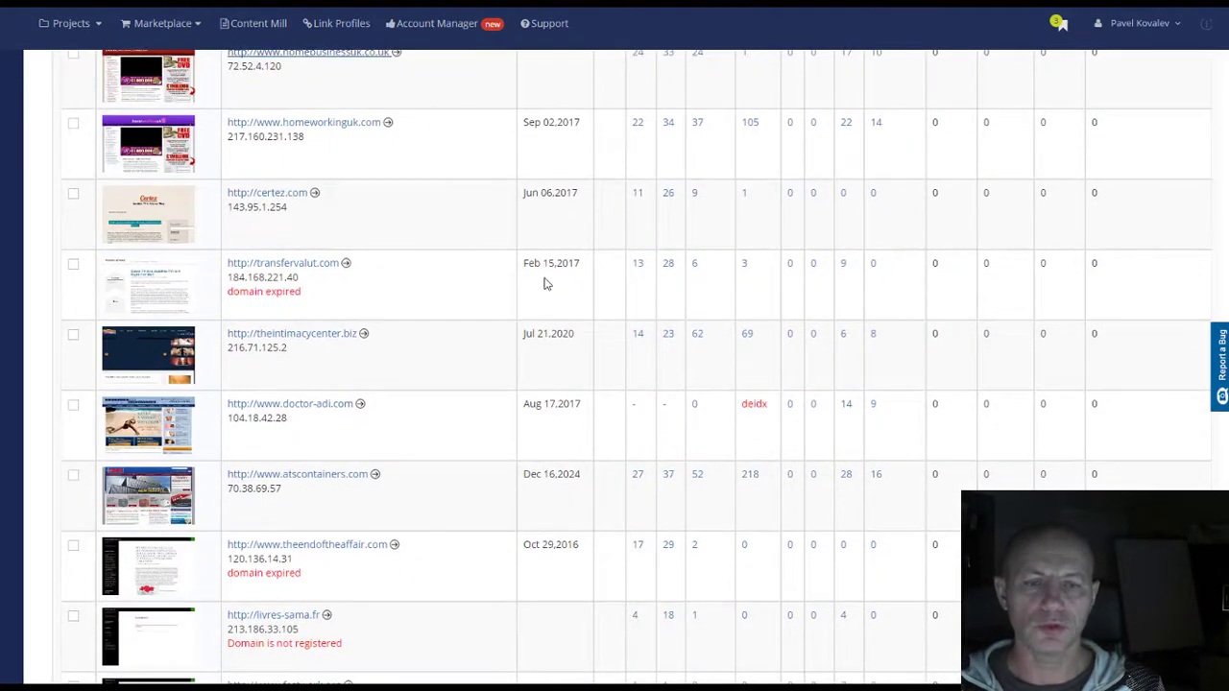
pyautogui.moveTo(327, 300); pyautogui.dragTo(240, 294)
pyautogui.scroll(-3, 453, 447)
pyautogui.scroll(1, 317, 379)
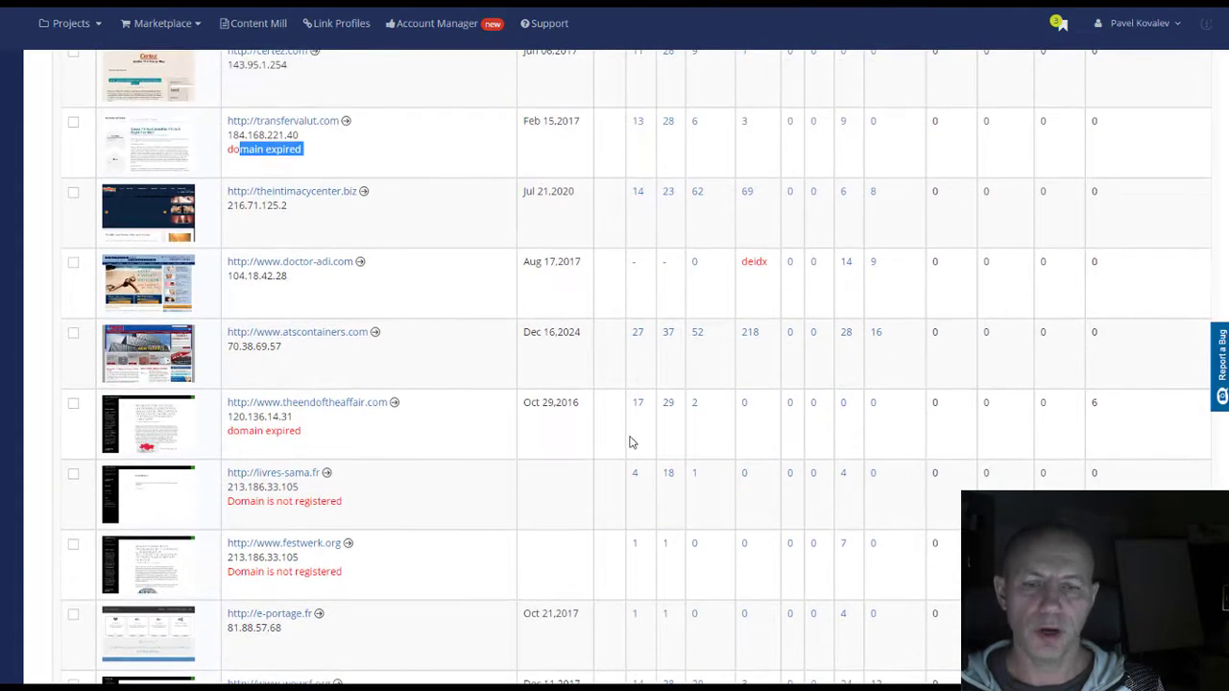
pyautogui.scroll(7, 586, 240)
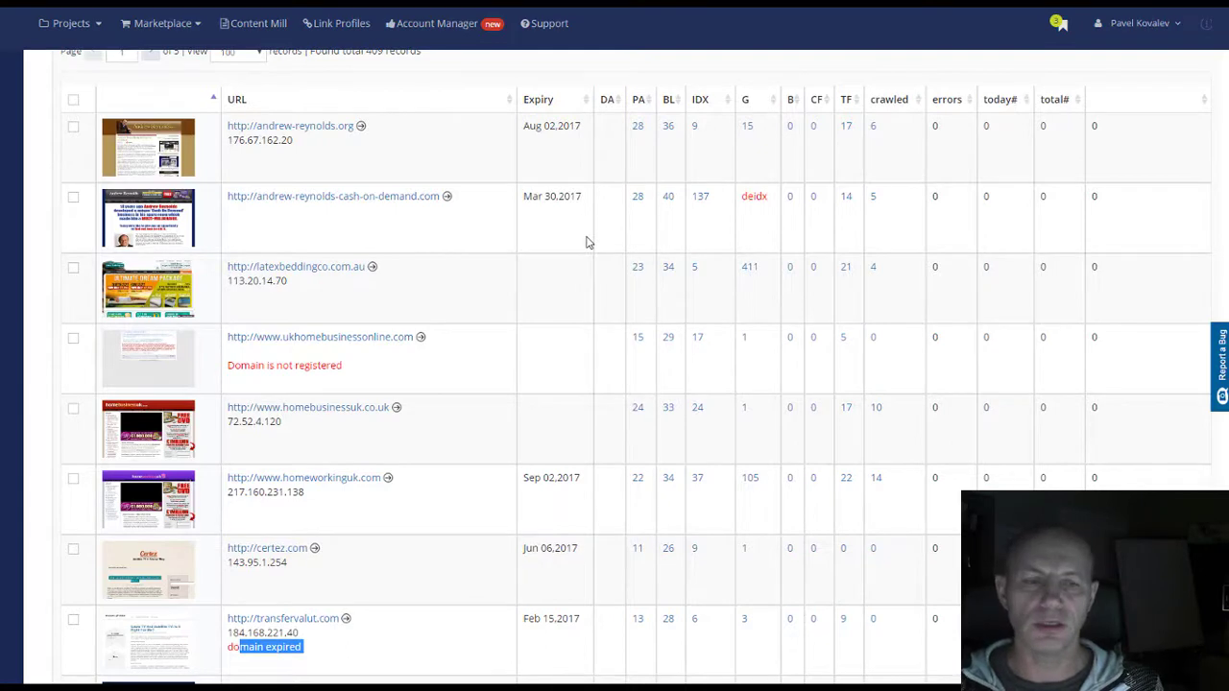
# Go back to the dashboard and check the expiring domains entry in the account summary.
pyautogui.scroll(2, 554, 279)
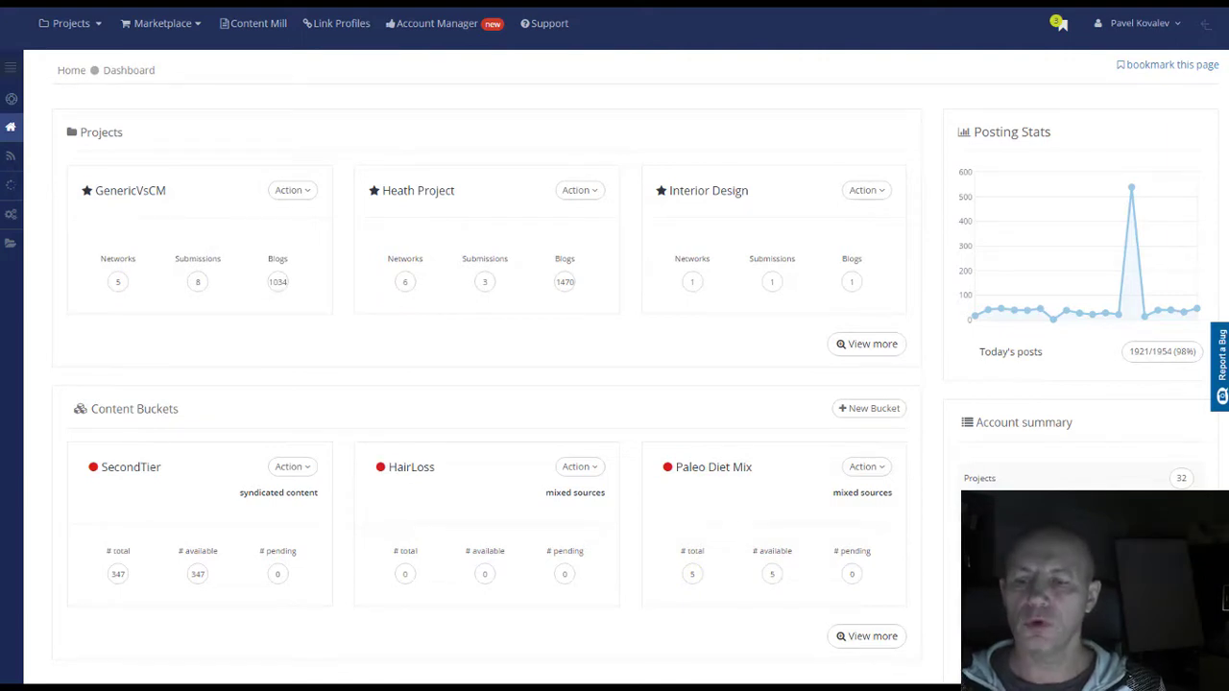
pyautogui.scroll(-3, 970, 374)
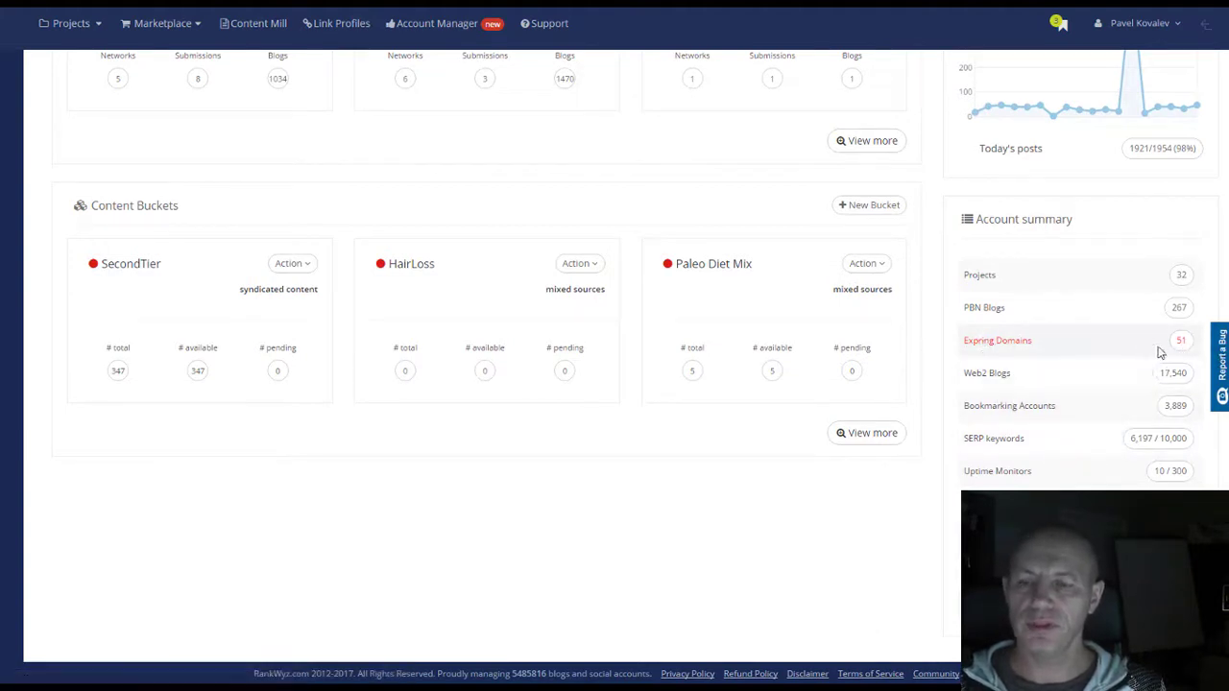
# Go to the sw pbn network's blog list and examine the Moz backlinks change history for its blogs.
pyautogui.hotkey('ctrl', 'Tab')
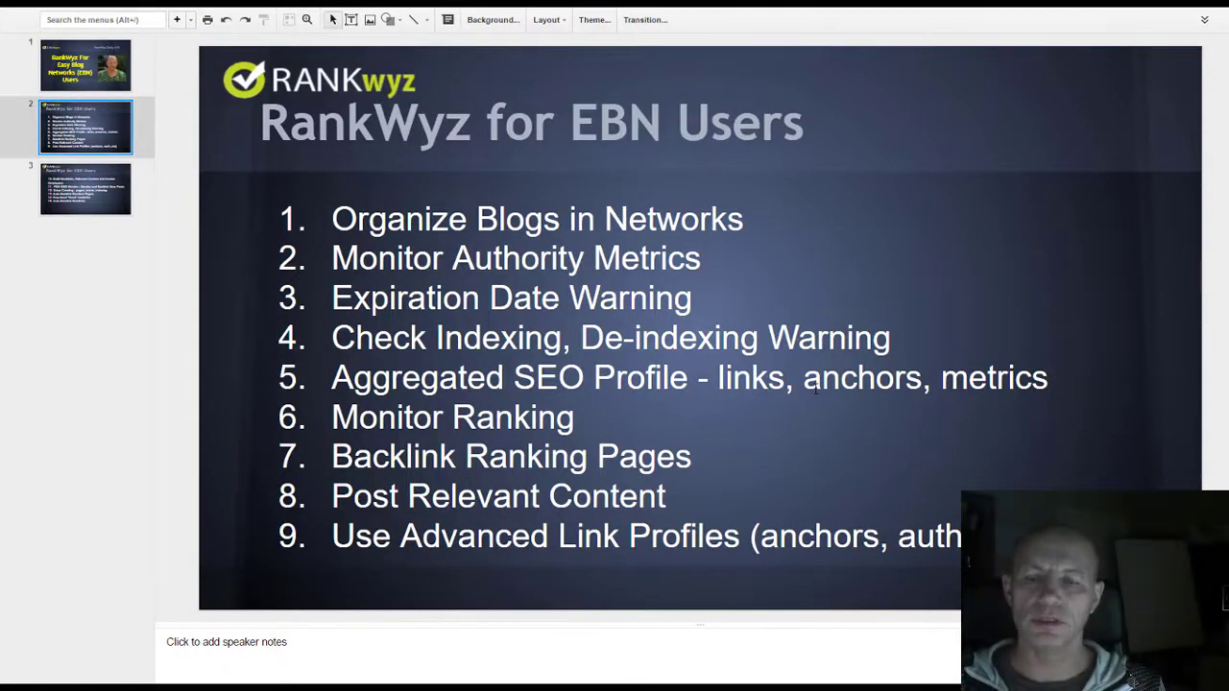
pyautogui.hotkey('ctrl', 'Tab')
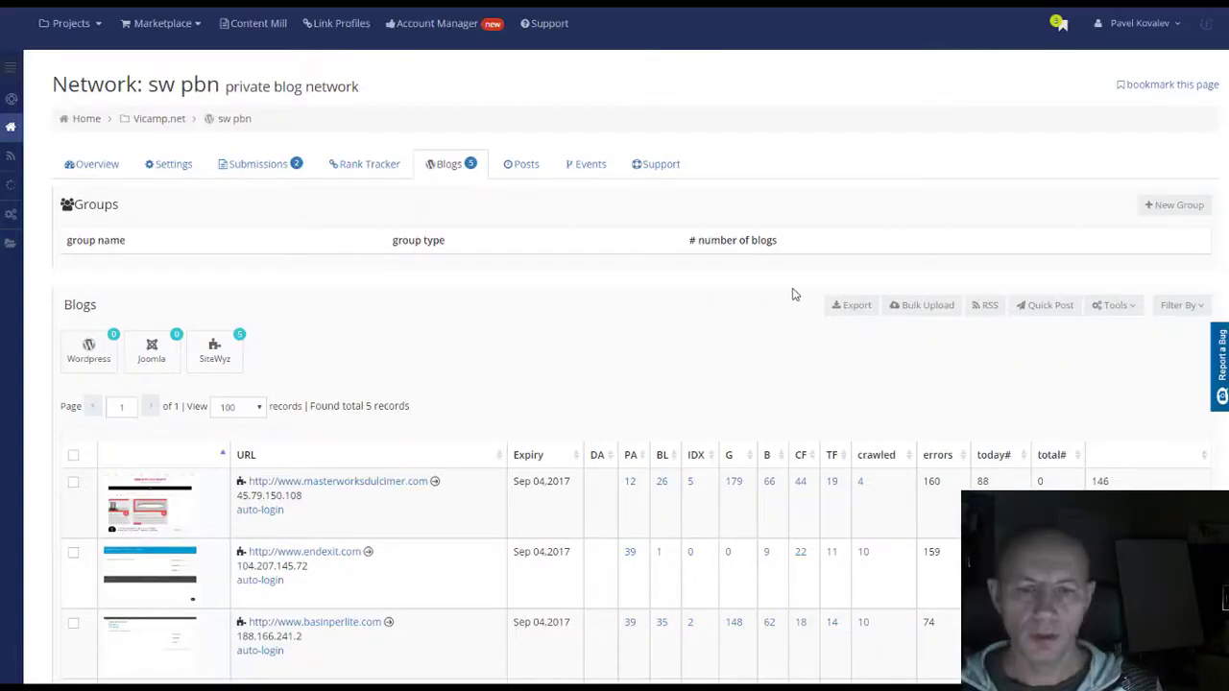
pyautogui.scroll(-2, 779, 297)
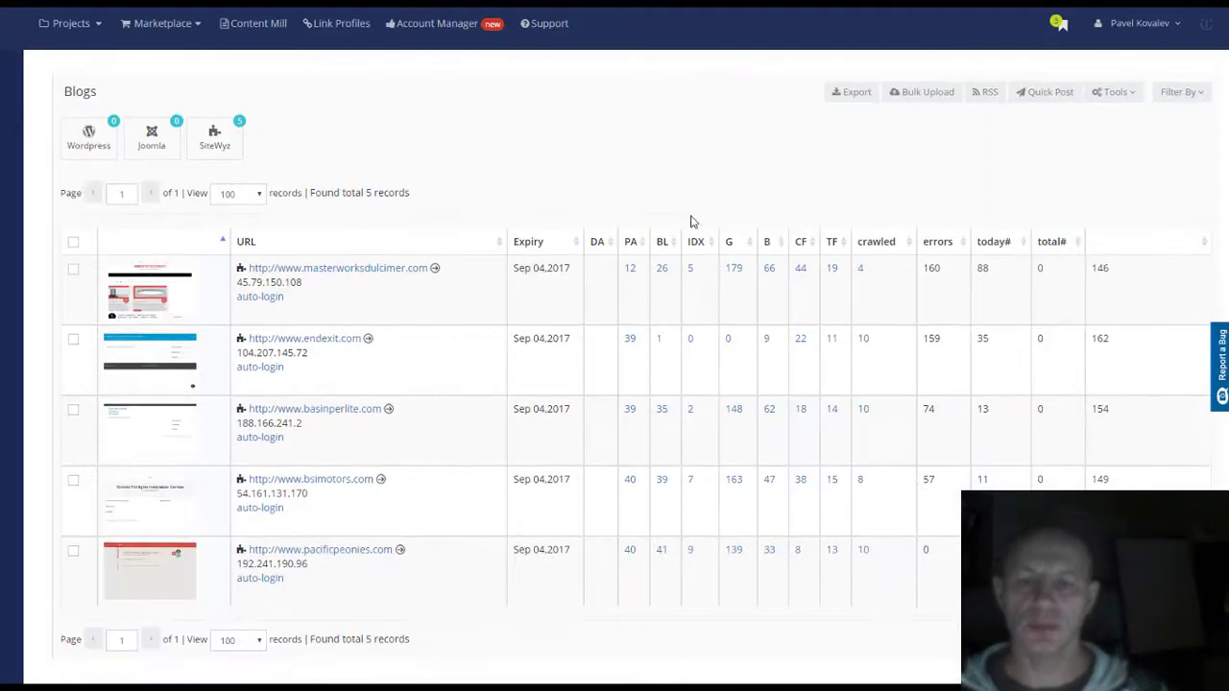
pyautogui.moveTo(693, 267)
pyautogui.scroll(1, 769, 300)
pyautogui.scroll(2, 769, 300)
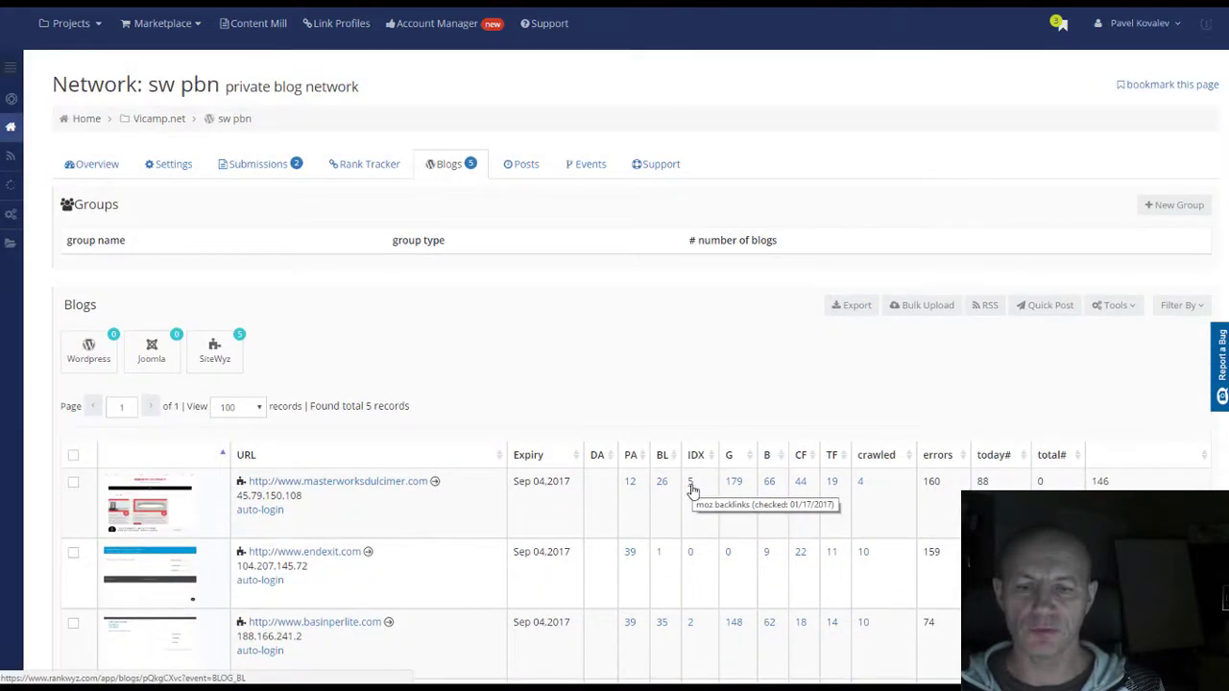
pyautogui.moveTo(692, 490)
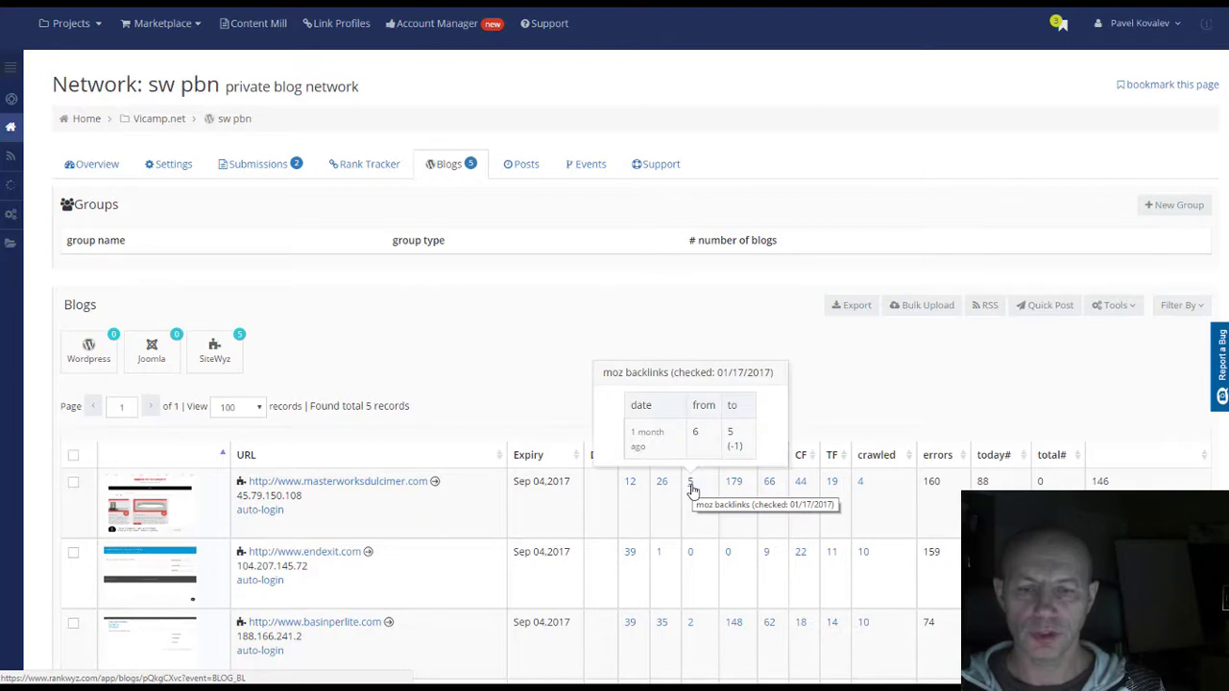
pyautogui.scroll(-2, 696, 485)
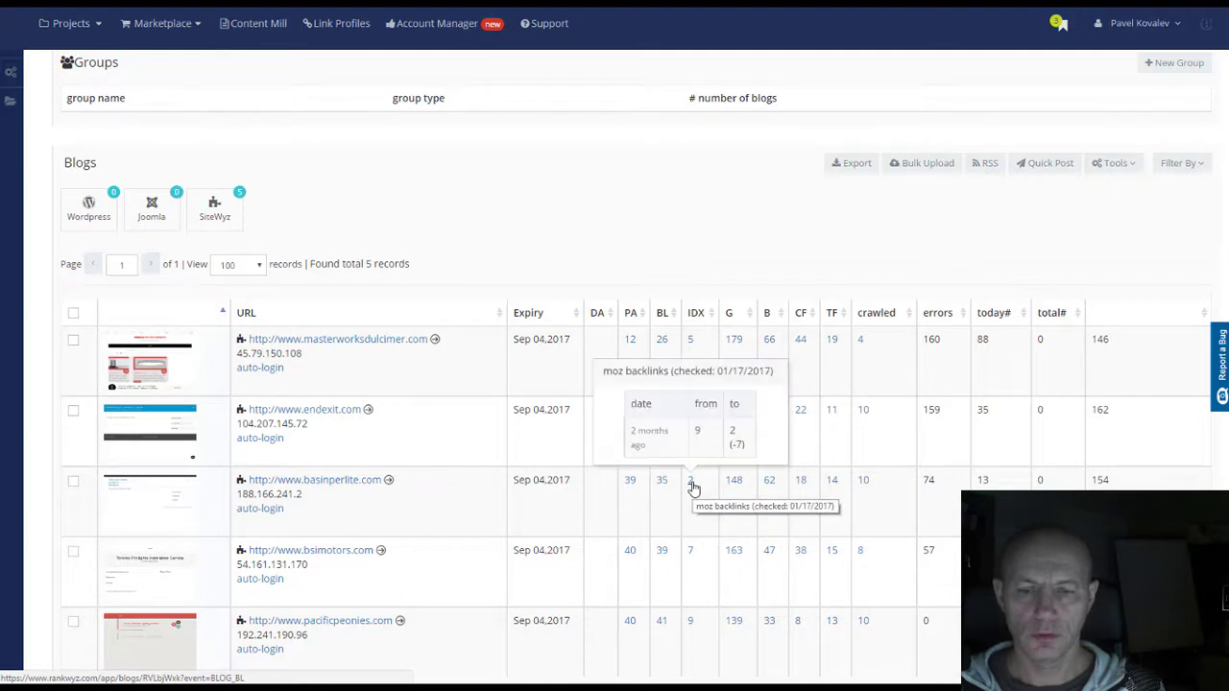
pyautogui.scroll(-1, 694, 489)
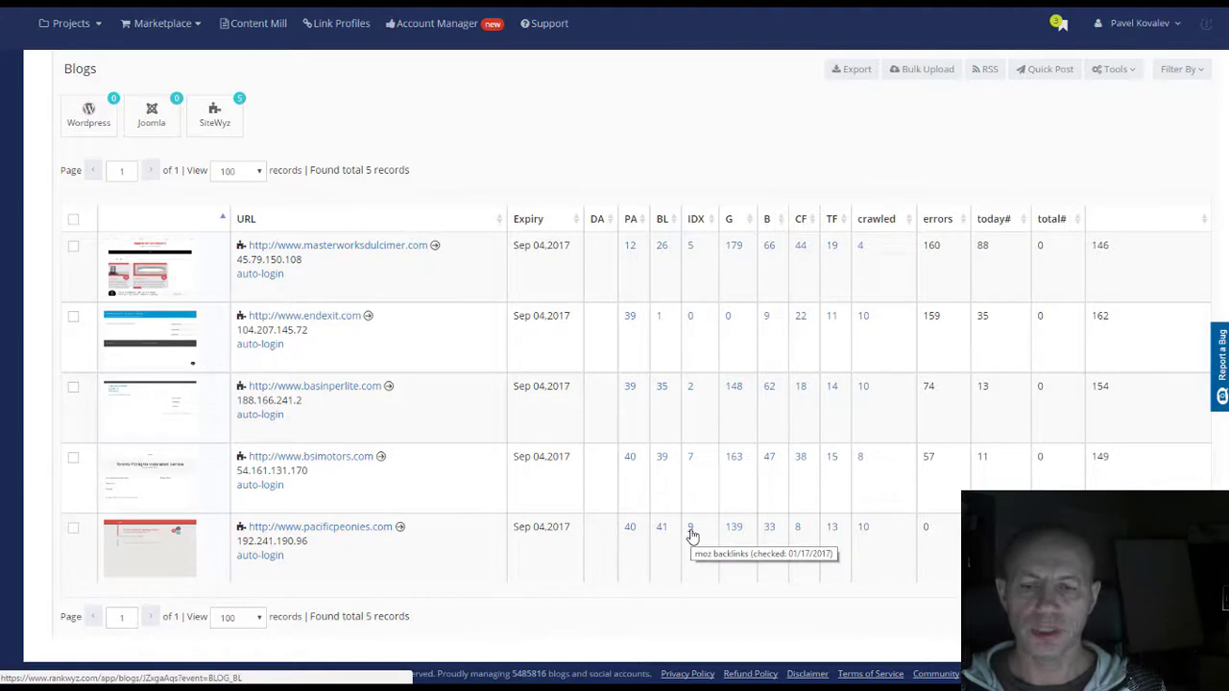
pyautogui.moveTo(693, 536)
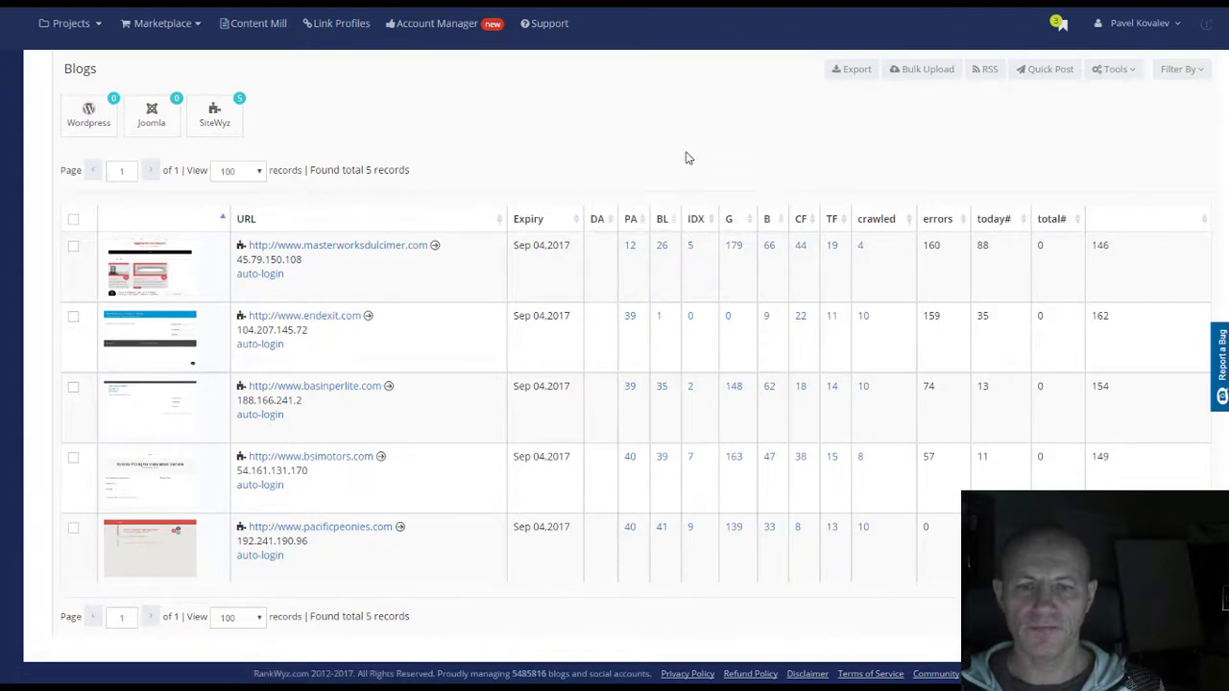
# Check the blogs' domain authority history and the deindexed flag in the larger network's blog list.
pyautogui.moveTo(630, 247)
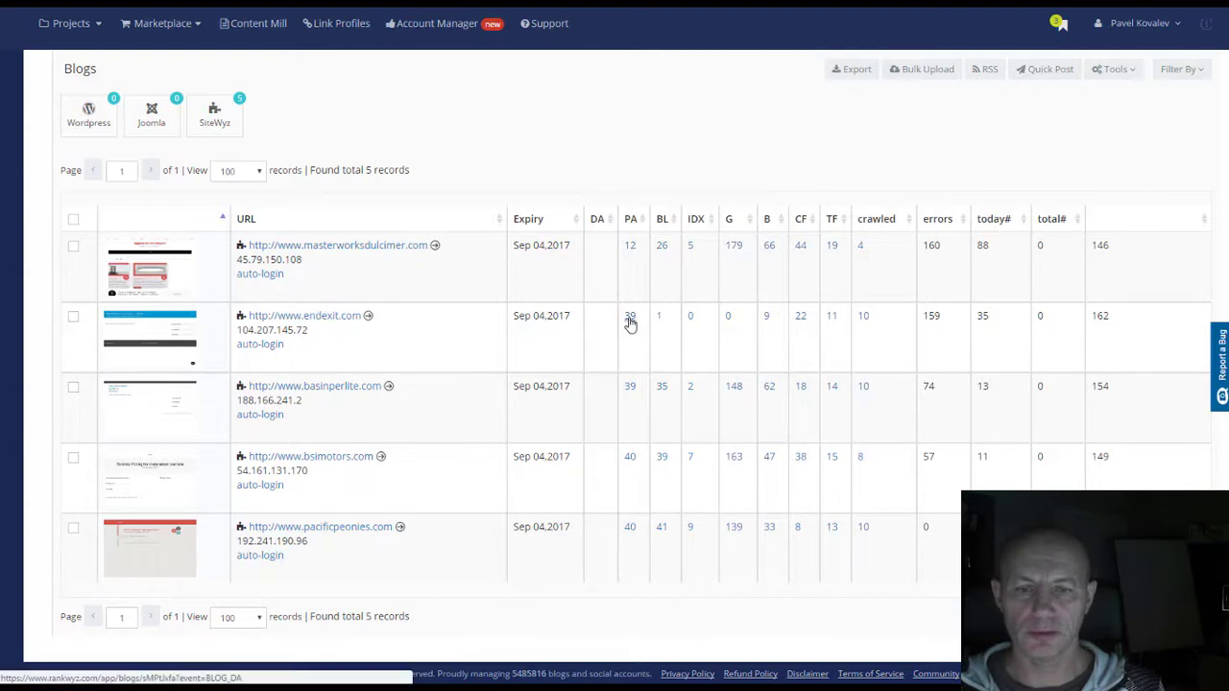
pyautogui.moveTo(629, 324)
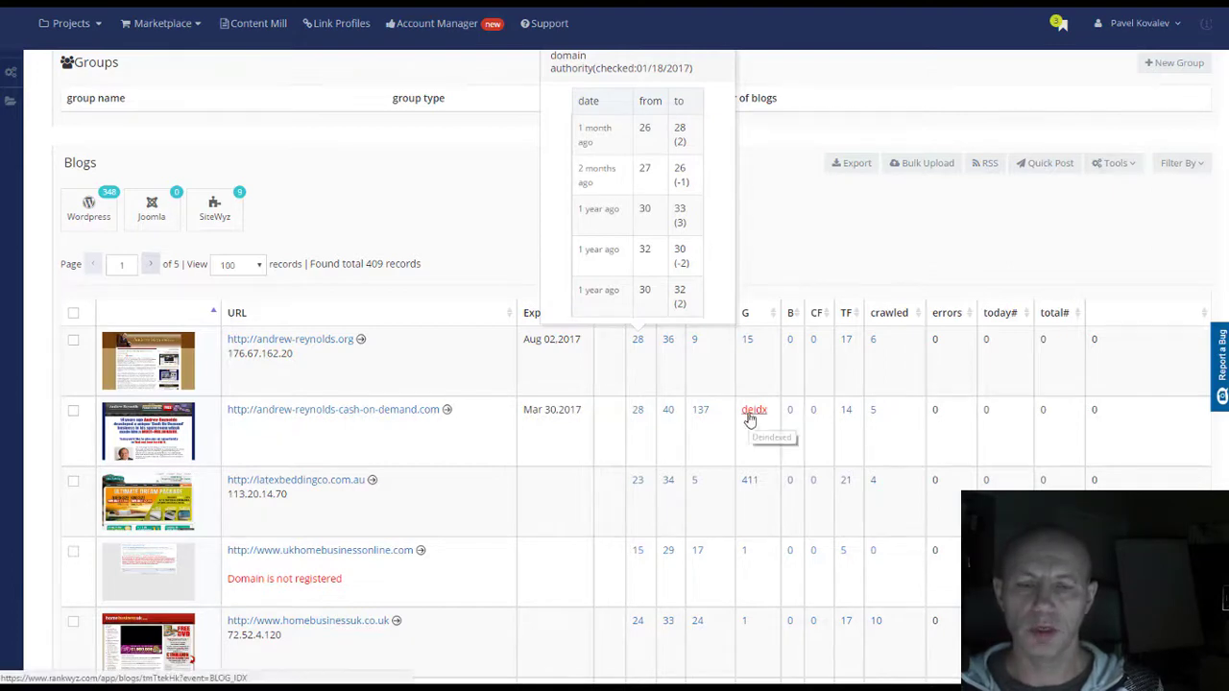
pyautogui.moveTo(750, 410)
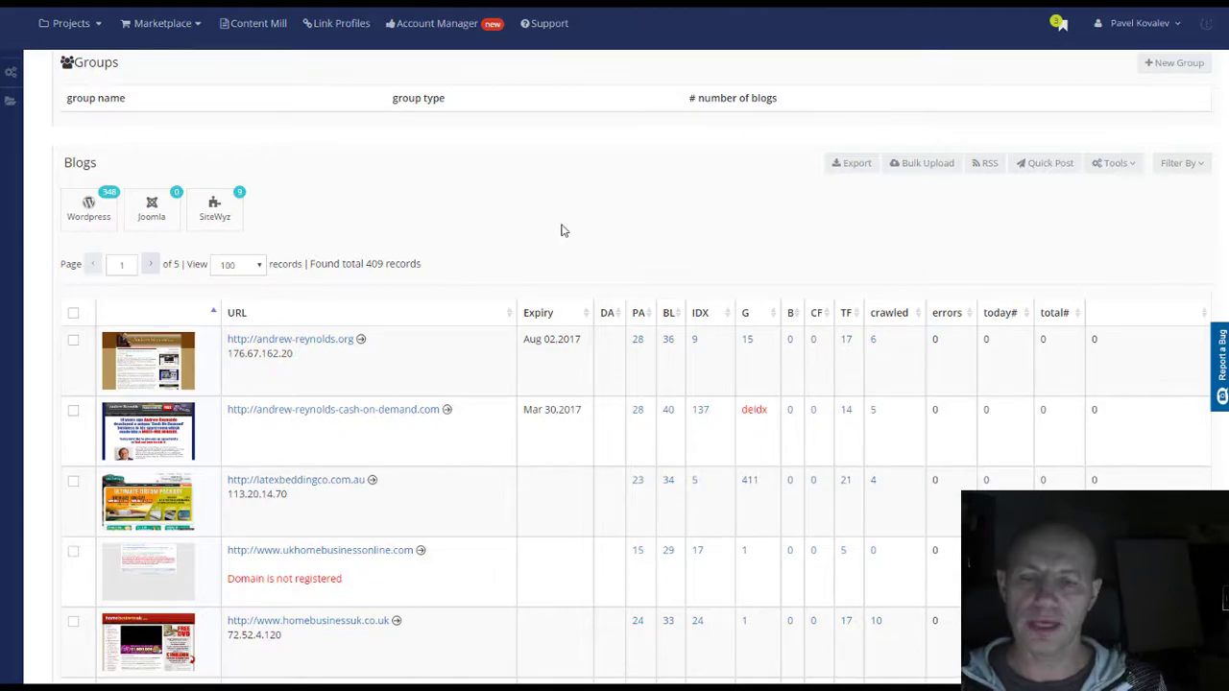
pyautogui.hotkey('ctrl', 'Tab')
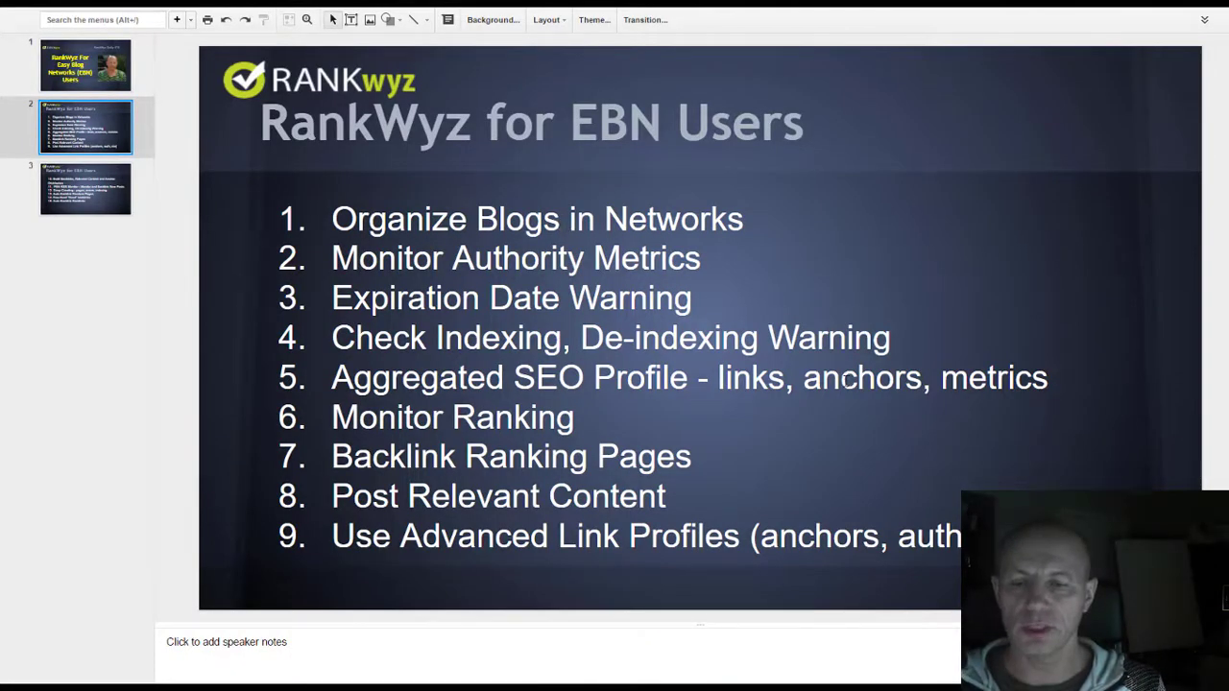
pyautogui.hotkey('ctrl', 'Tab')
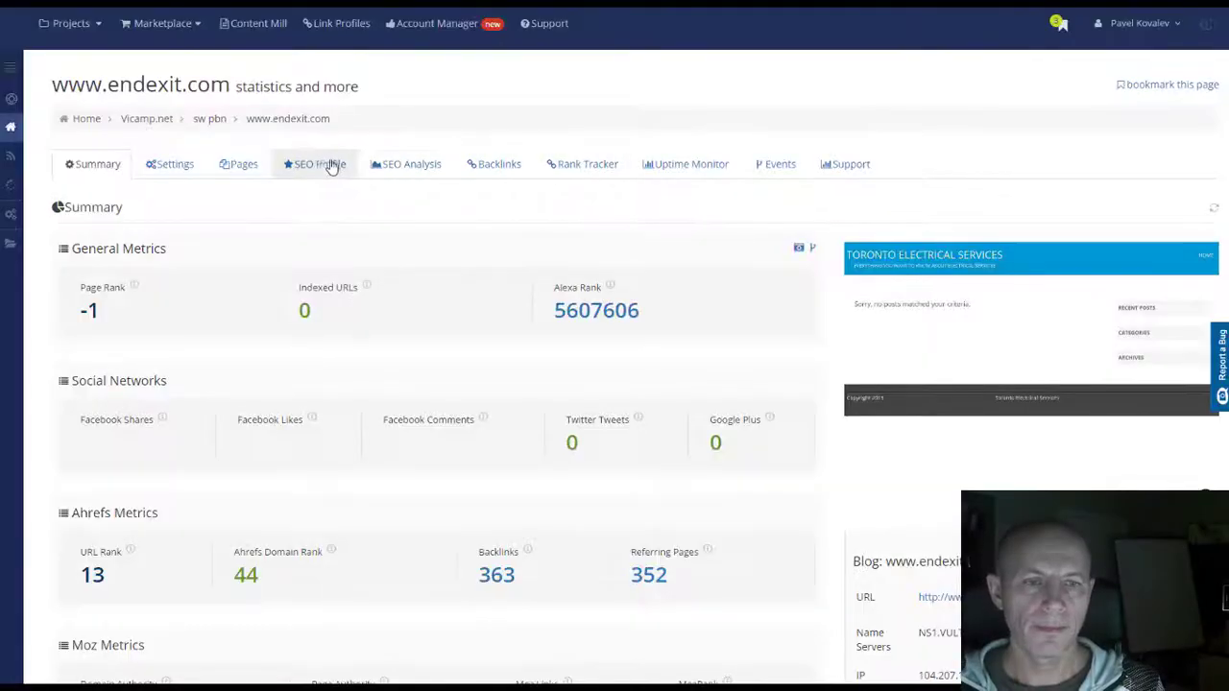
pyautogui.click(317, 164)
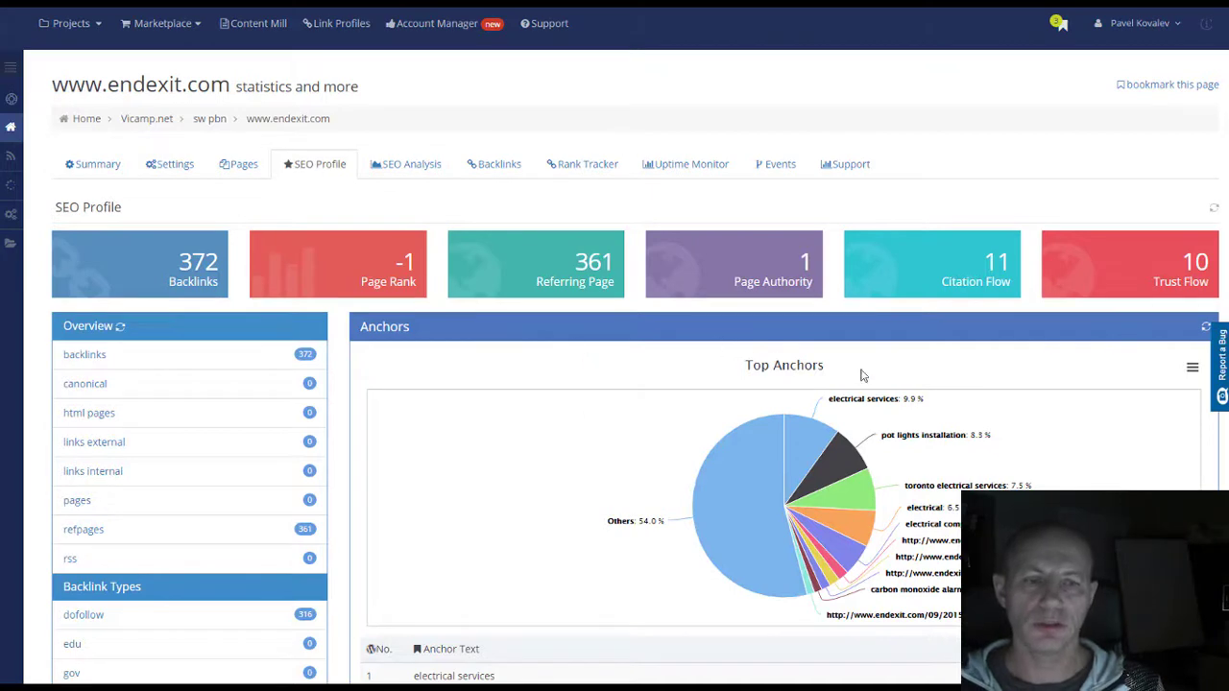
pyautogui.scroll(-2, 885, 377)
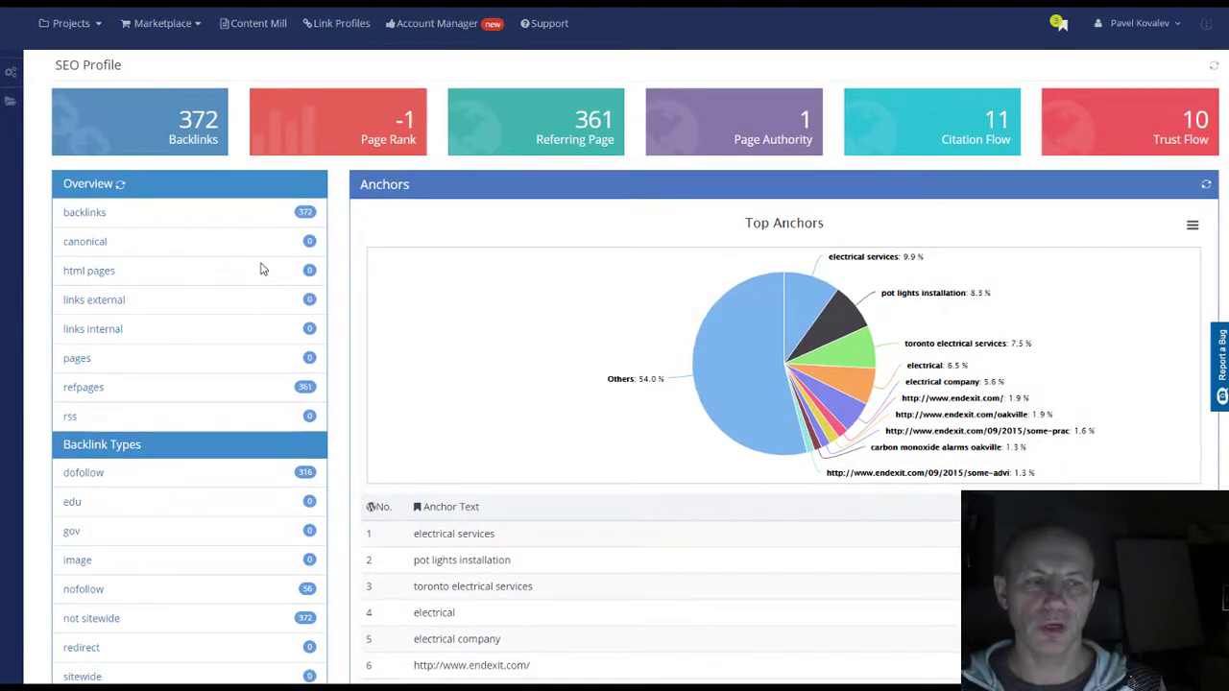
pyautogui.scroll(-2, 259, 268)
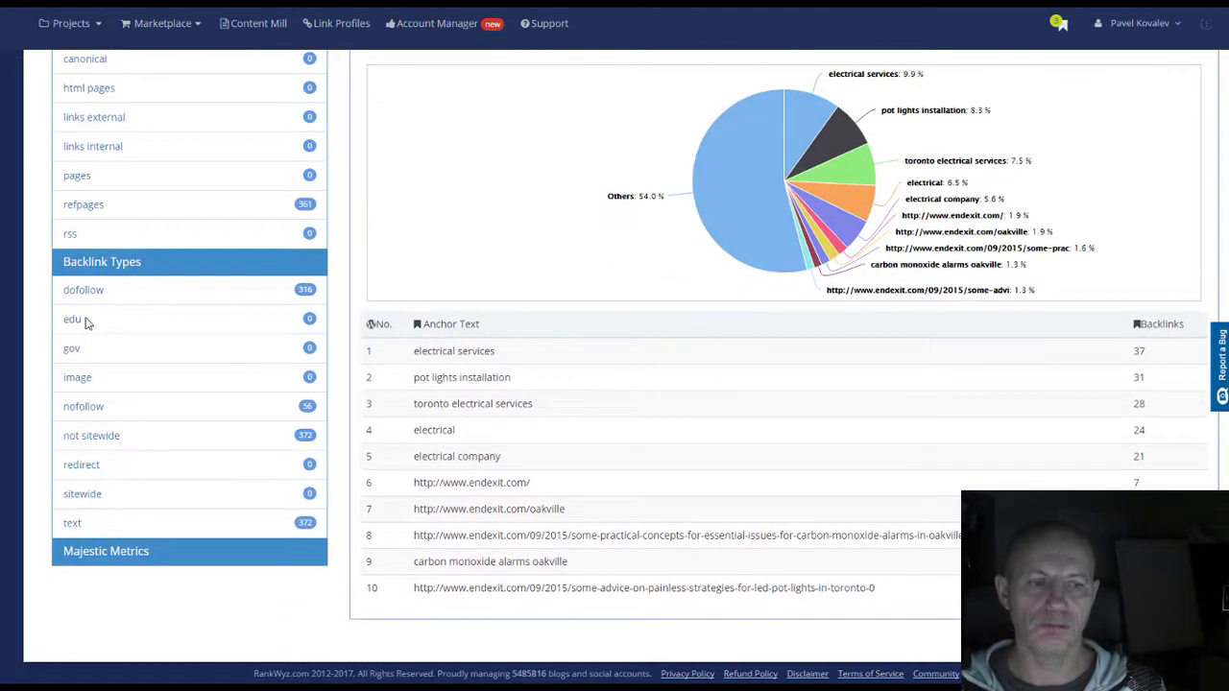
pyautogui.scroll(3, 272, 510)
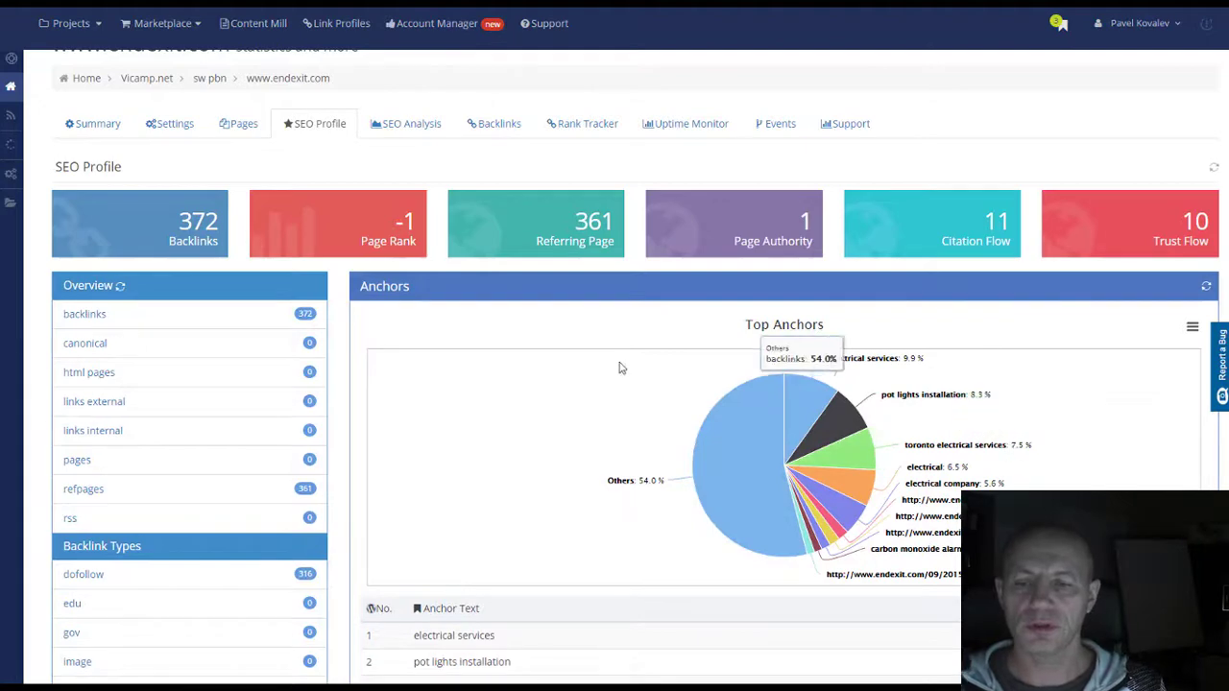
pyautogui.scroll(-2, 634, 375)
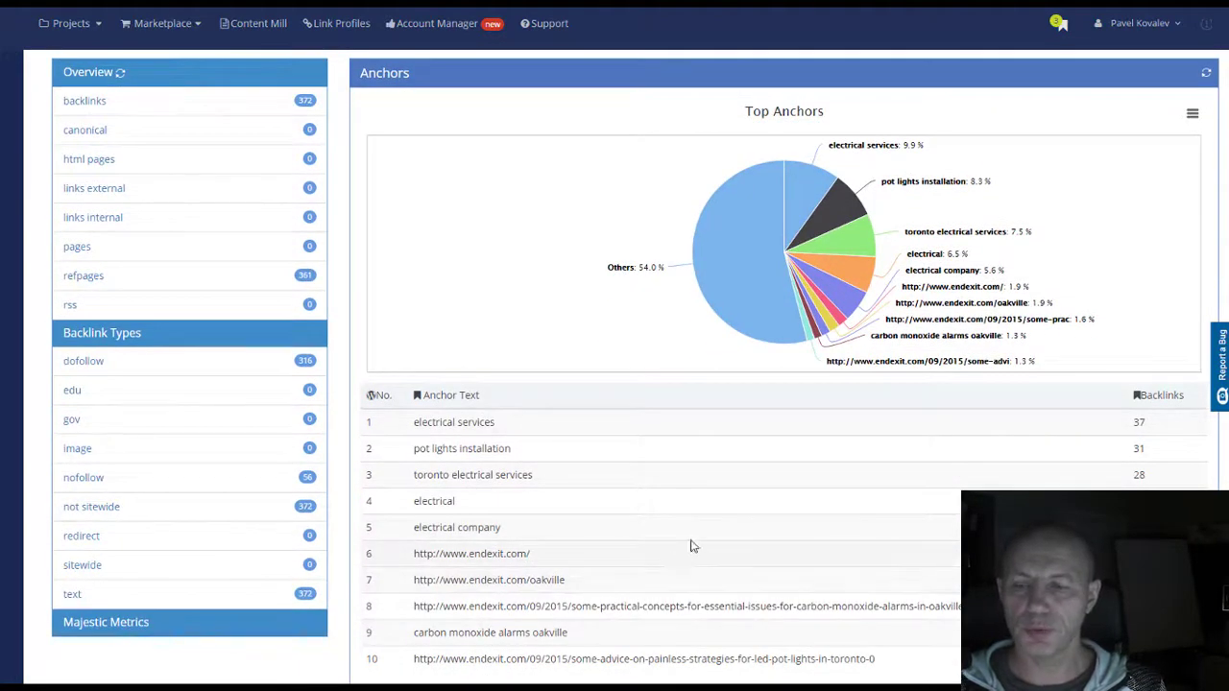
pyautogui.scroll(2, 1008, 470)
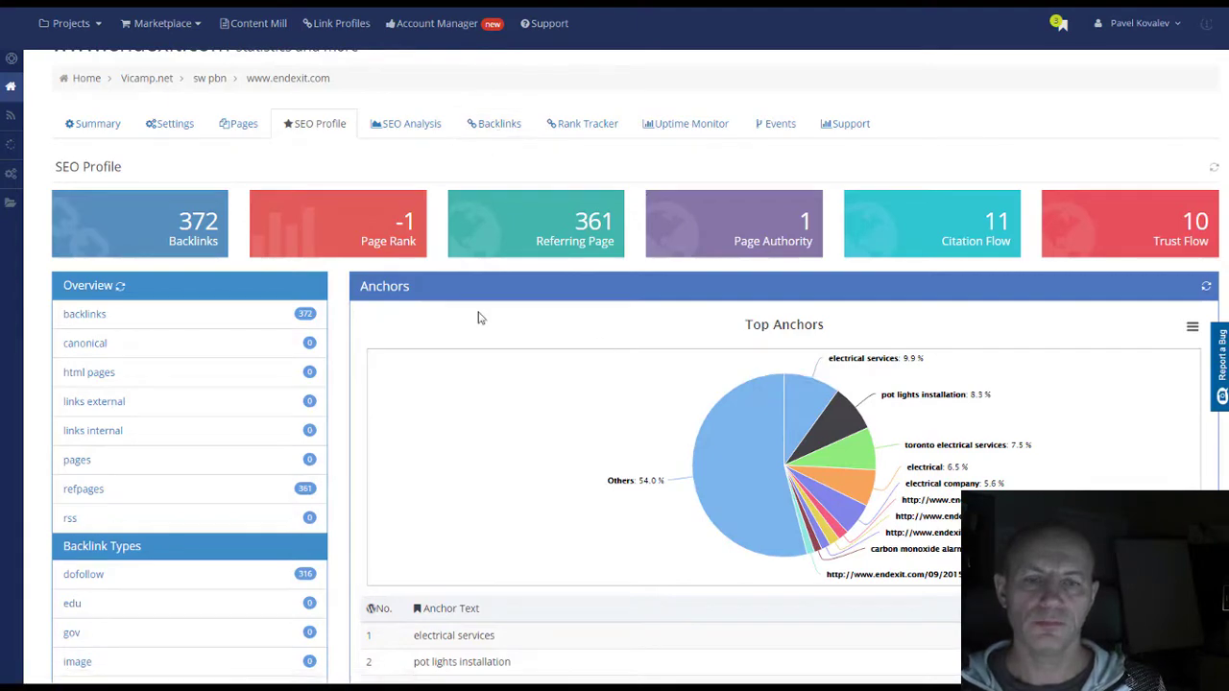
pyautogui.scroll(-3, 601, 340)
pyautogui.scroll(2, 656, 322)
pyautogui.scroll(2, 656, 323)
pyautogui.click(405, 164)
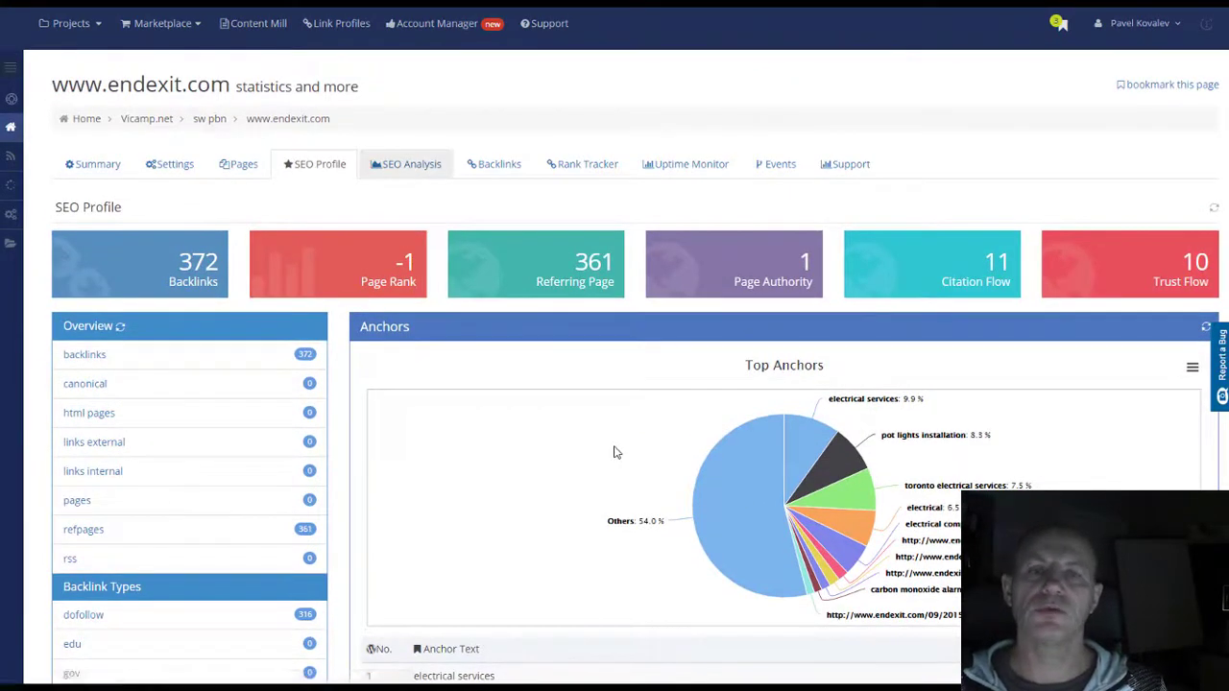
pyautogui.scroll(-2, 614, 403)
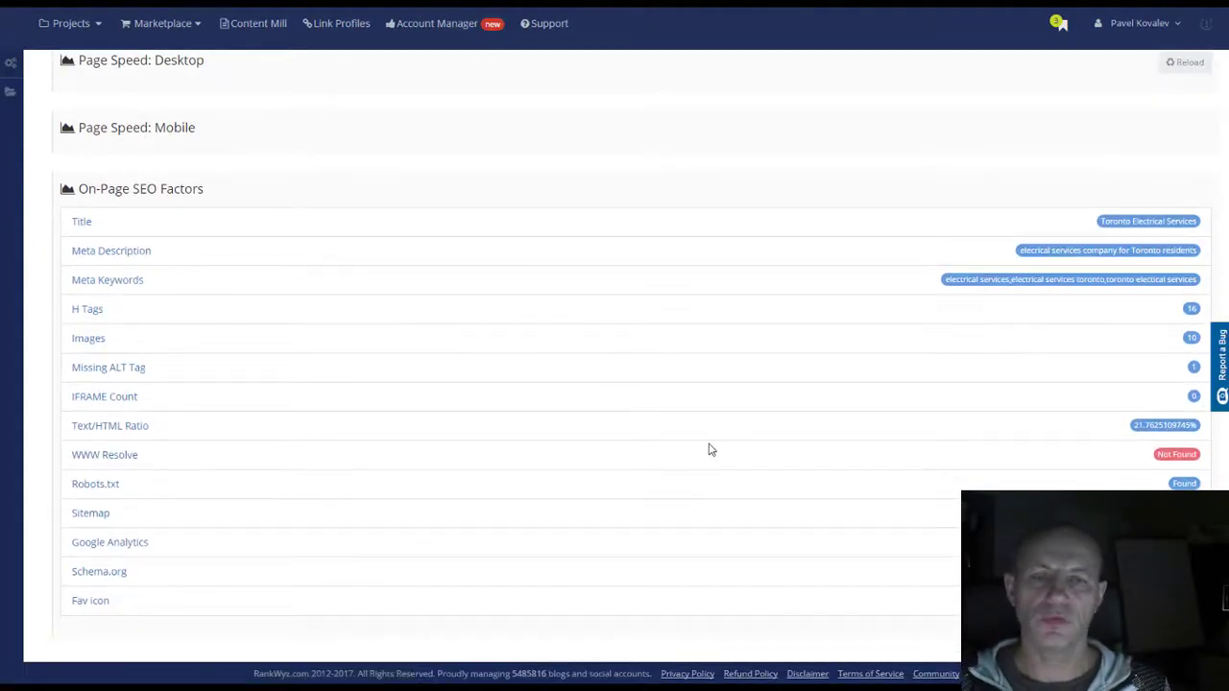
pyautogui.scroll(2, 724, 447)
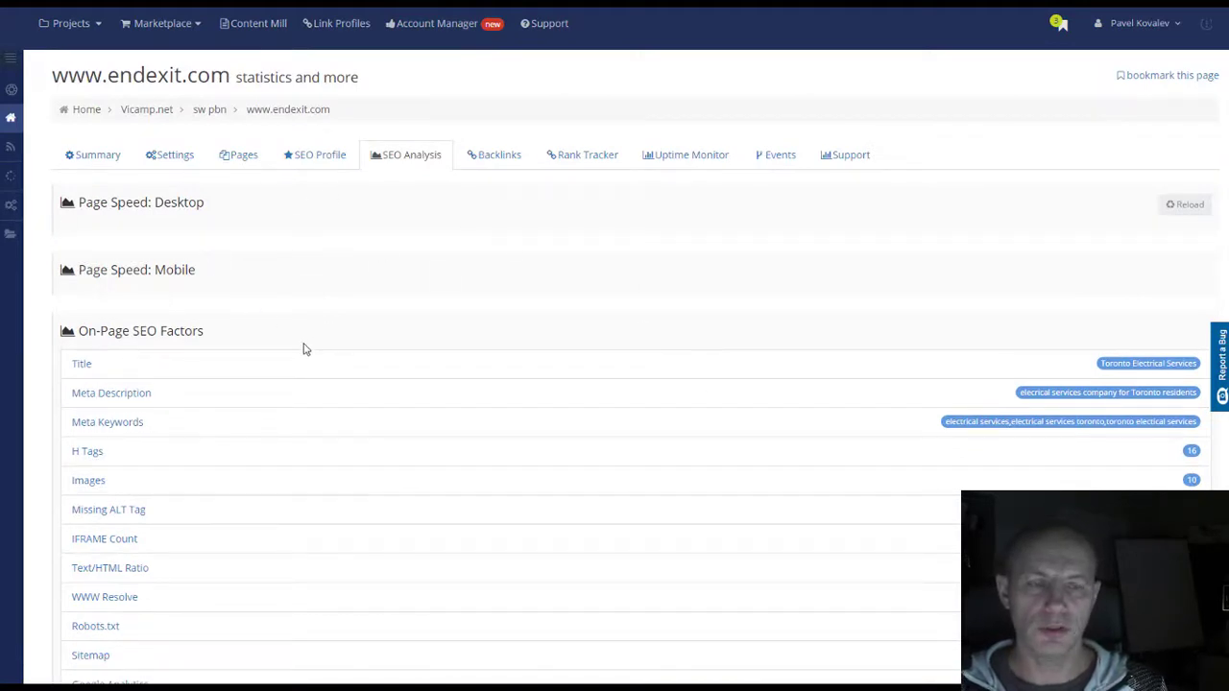
pyautogui.scroll(-2, 255, 260)
pyautogui.moveTo(115, 290)
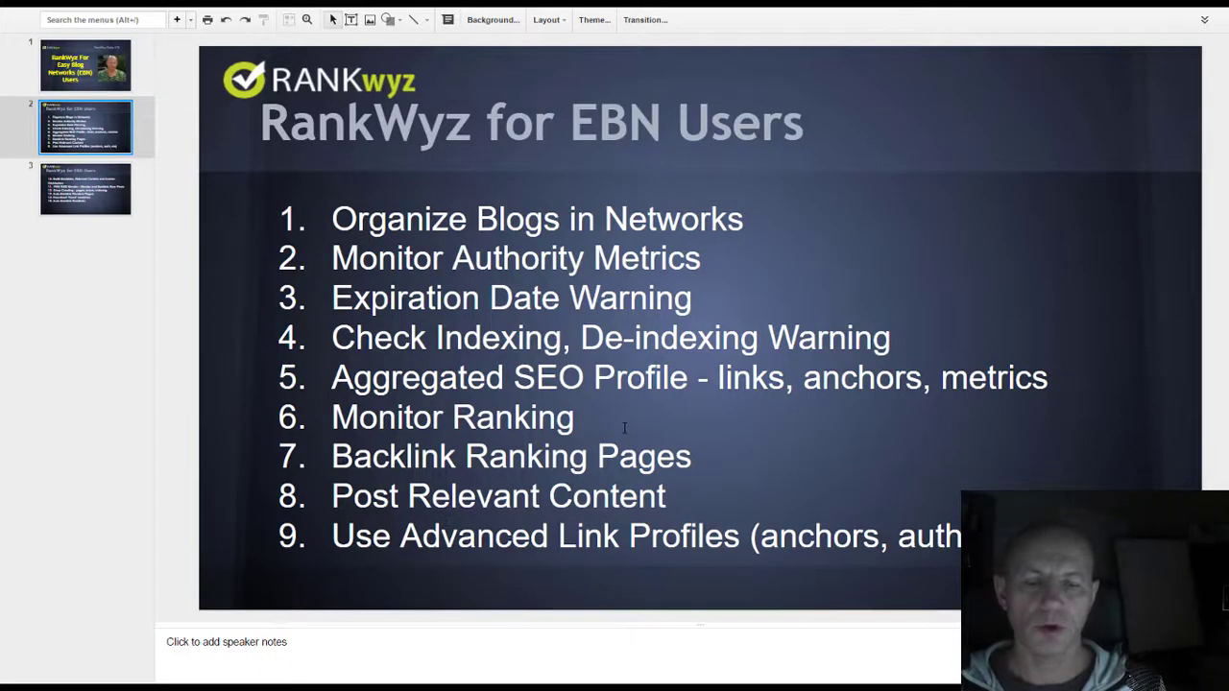
# Look over the Vicamp.net project's websites, competitors and networks, and bring up the project's rank tracker.
pyautogui.hotkey('ctrl', 'Tab')
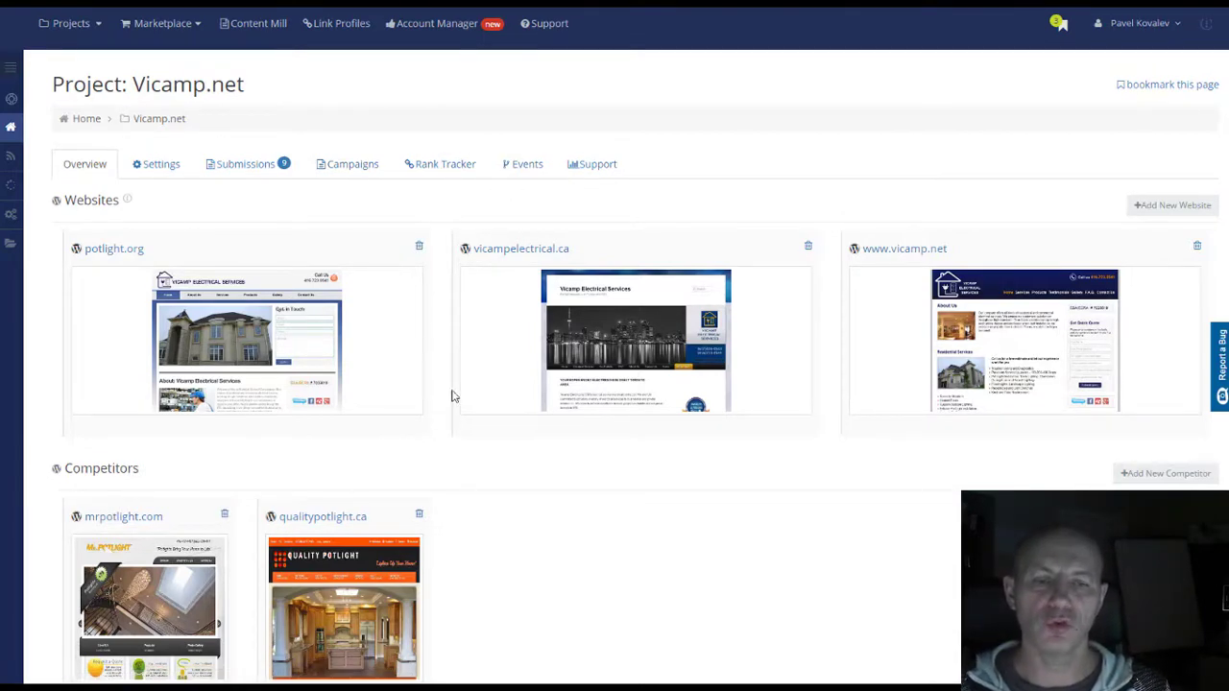
pyautogui.scroll(-3, 867, 347)
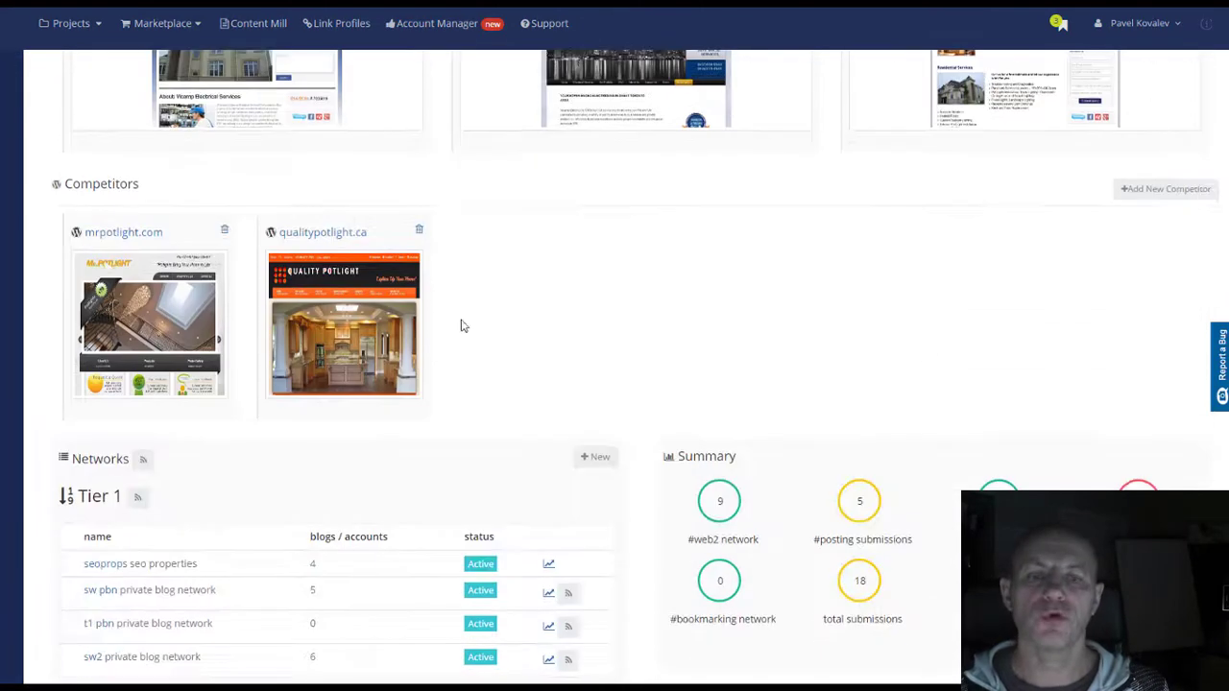
pyautogui.scroll(3, 725, 497)
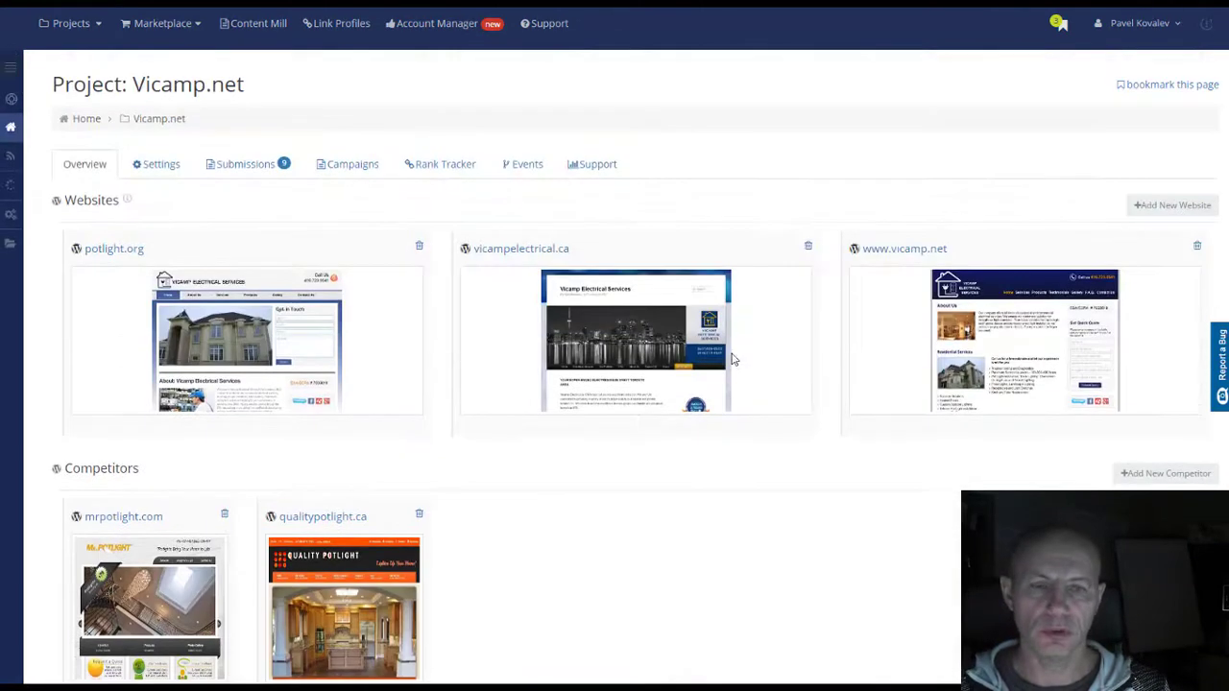
pyautogui.click(447, 175)
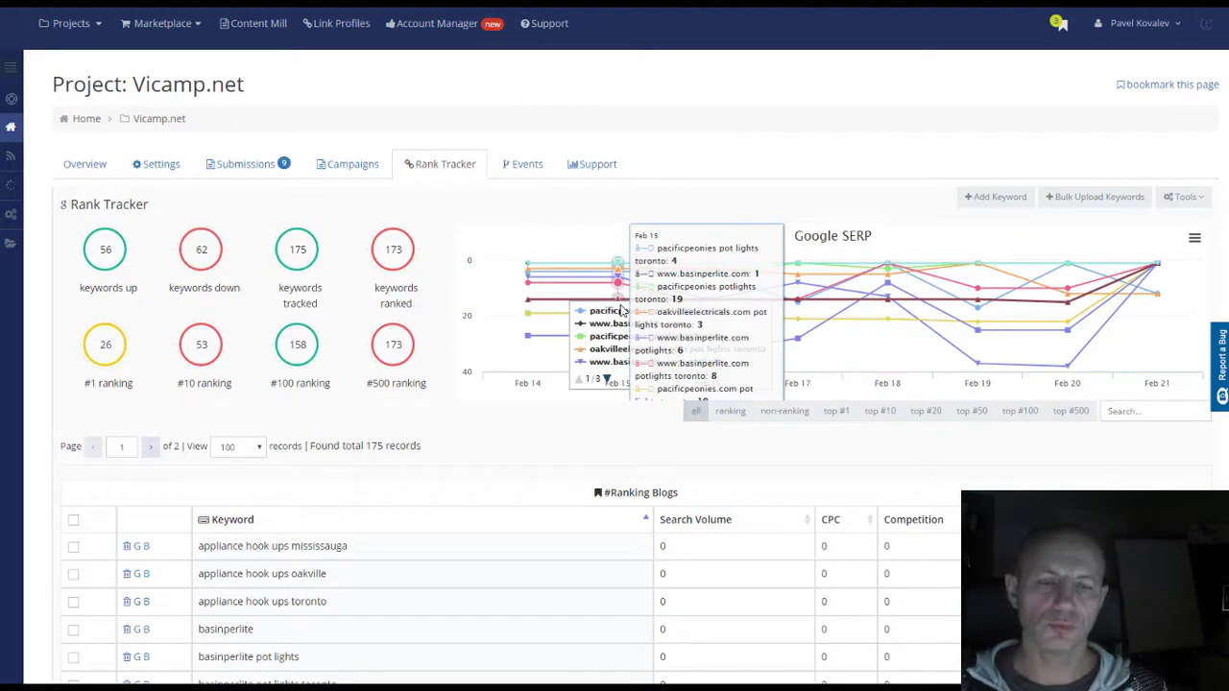
# Return to the Vicamp.net overview and bring up the rank tracker for the Tier 1 sw pbn network.
pyautogui.click(176, 126)
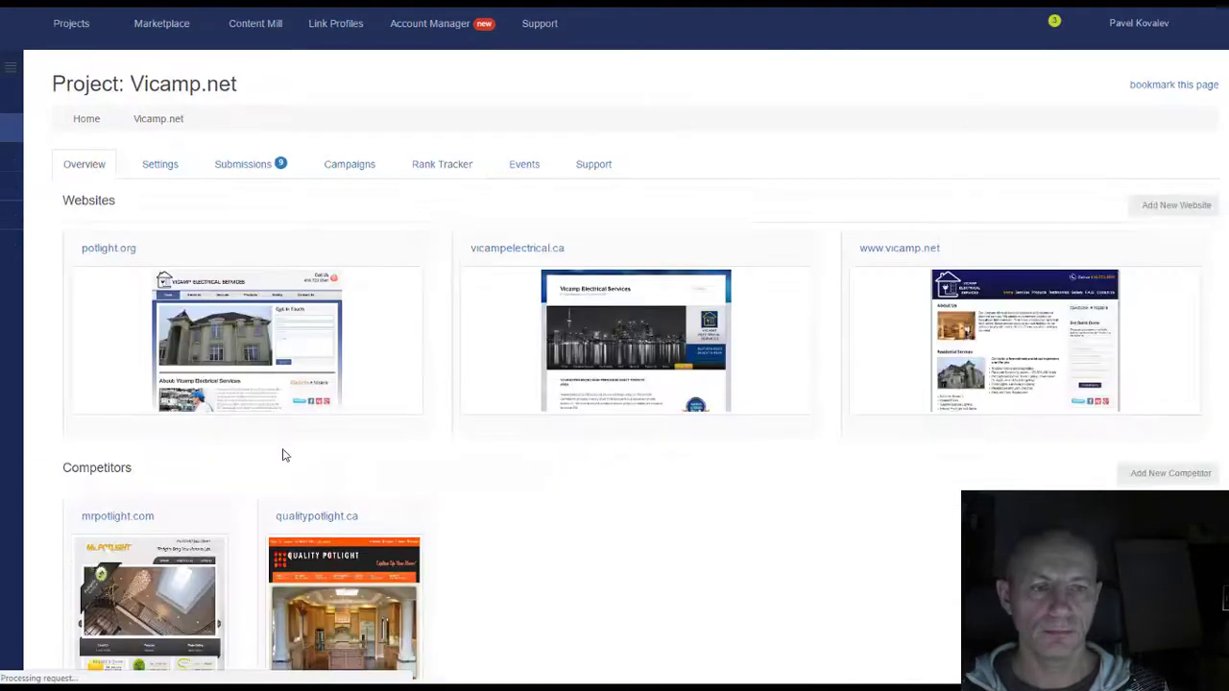
pyautogui.scroll(-1, 283, 452)
pyautogui.scroll(-3, 283, 452)
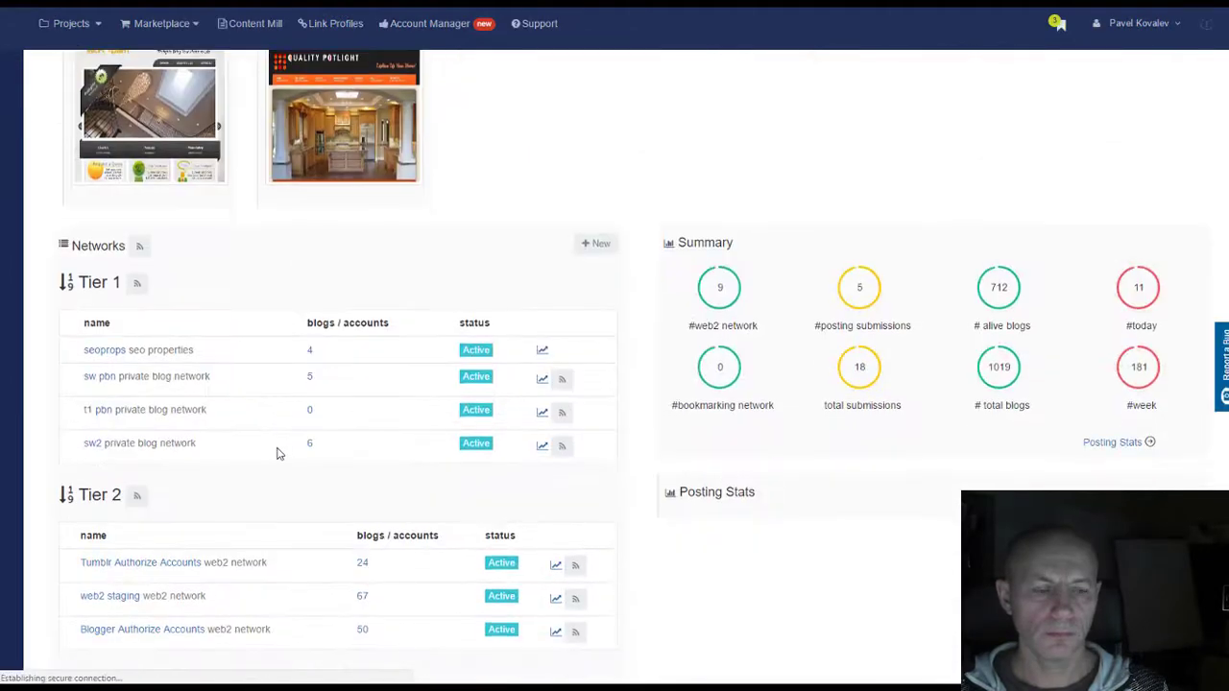
pyautogui.click(113, 380)
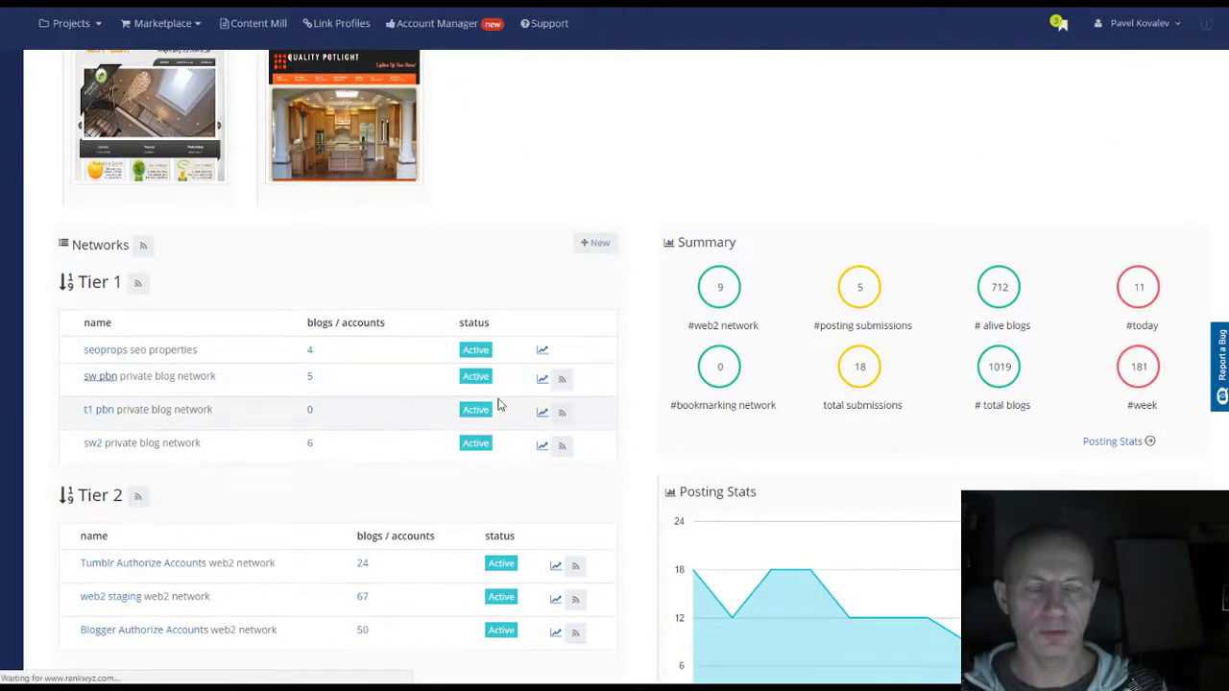
pyautogui.click(377, 168)
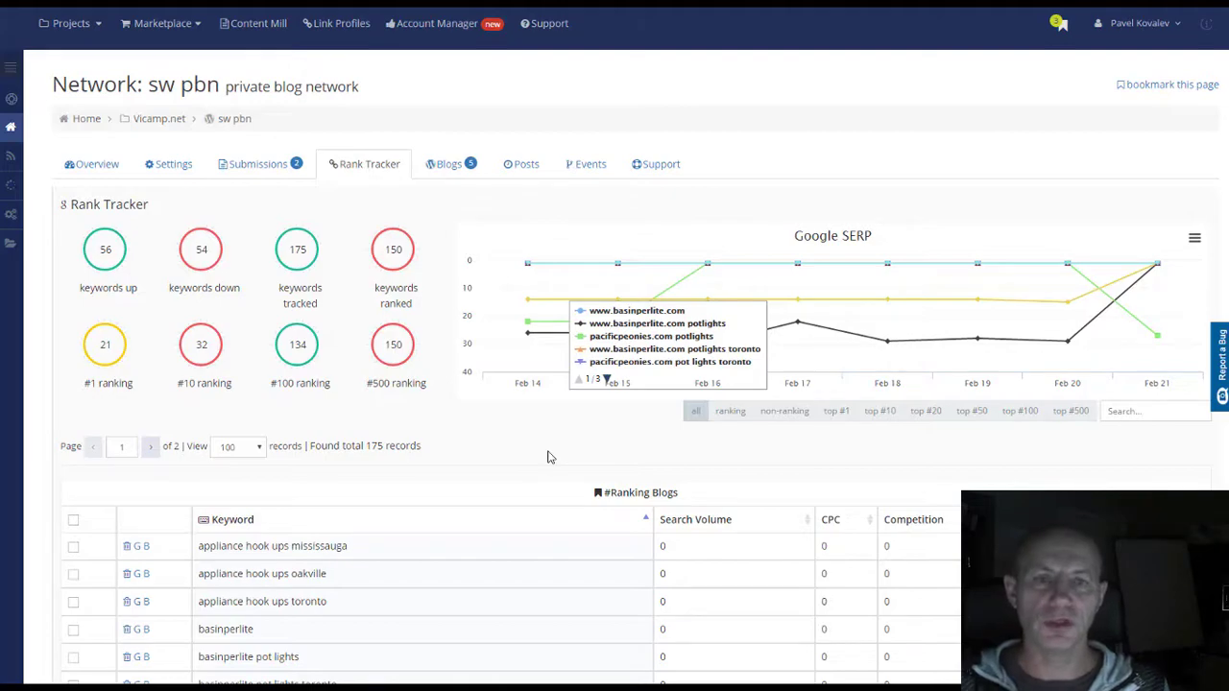
# Switch to the presentation to check the RankWyz for EBN Users feature list, and return to the sw pbn rank tracker.
pyautogui.hotkey('alt', 'Tab')
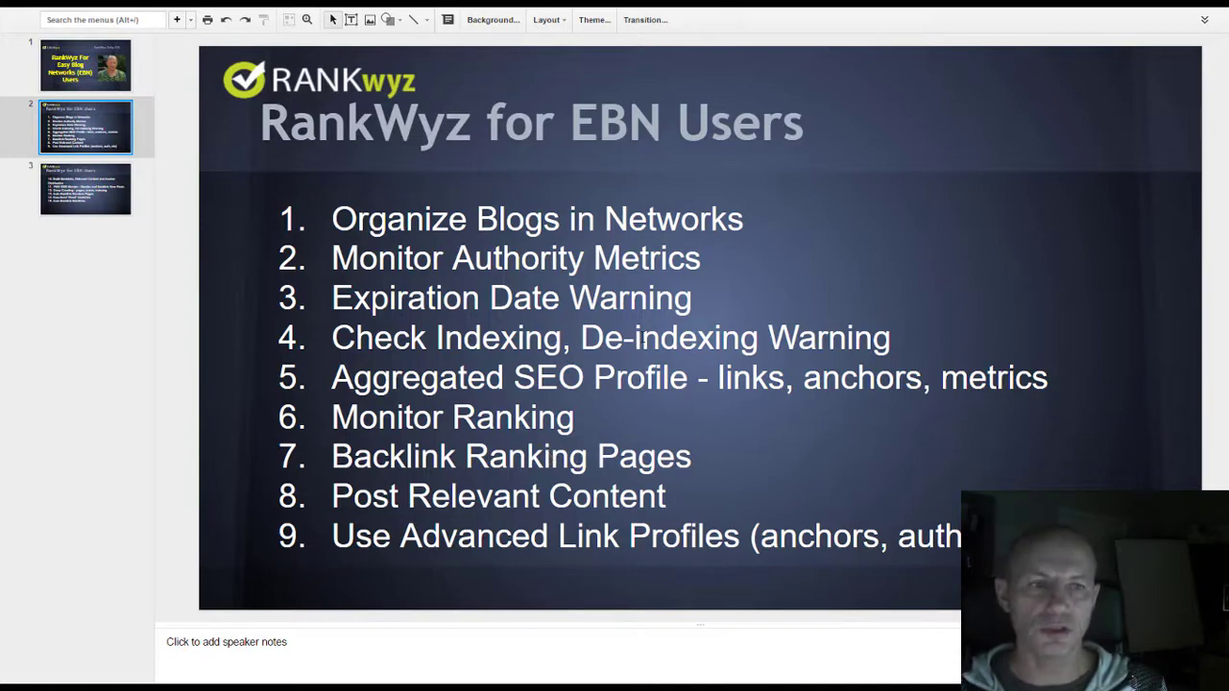
pyautogui.hotkey('alt', 'Tab')
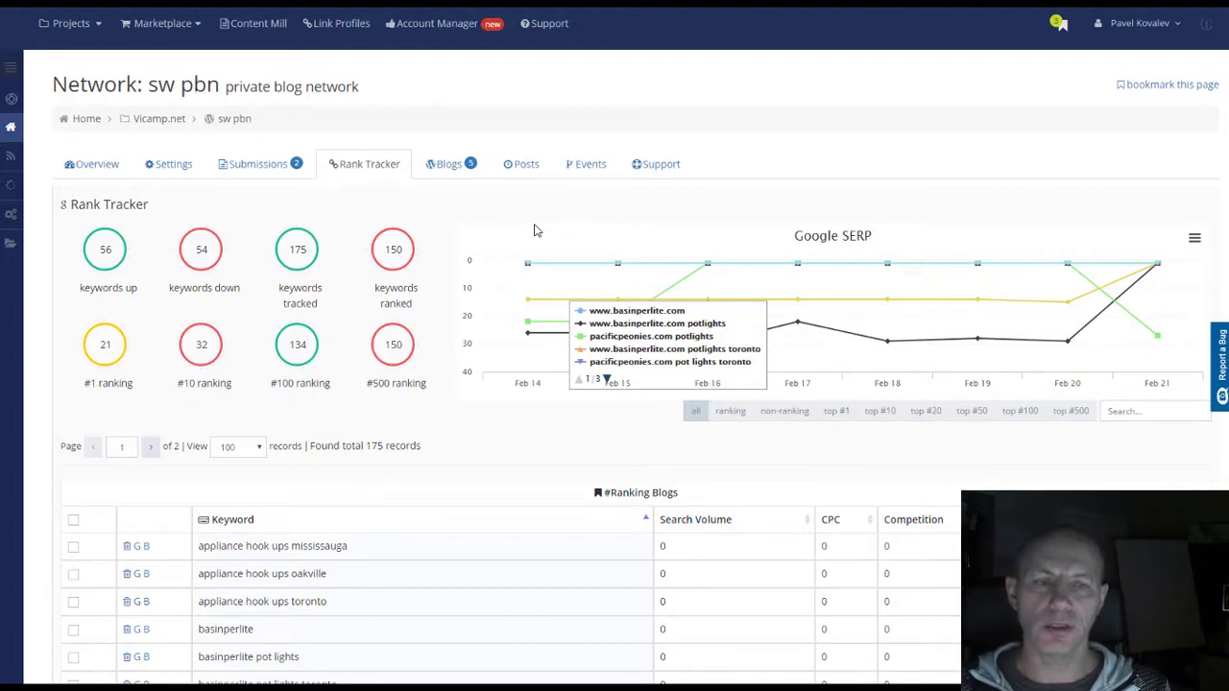
# In the sw pbn network's settings, examine the new DataPipe options for the SERP Backlinking type and close the form without saving.
pyautogui.click(174, 167)
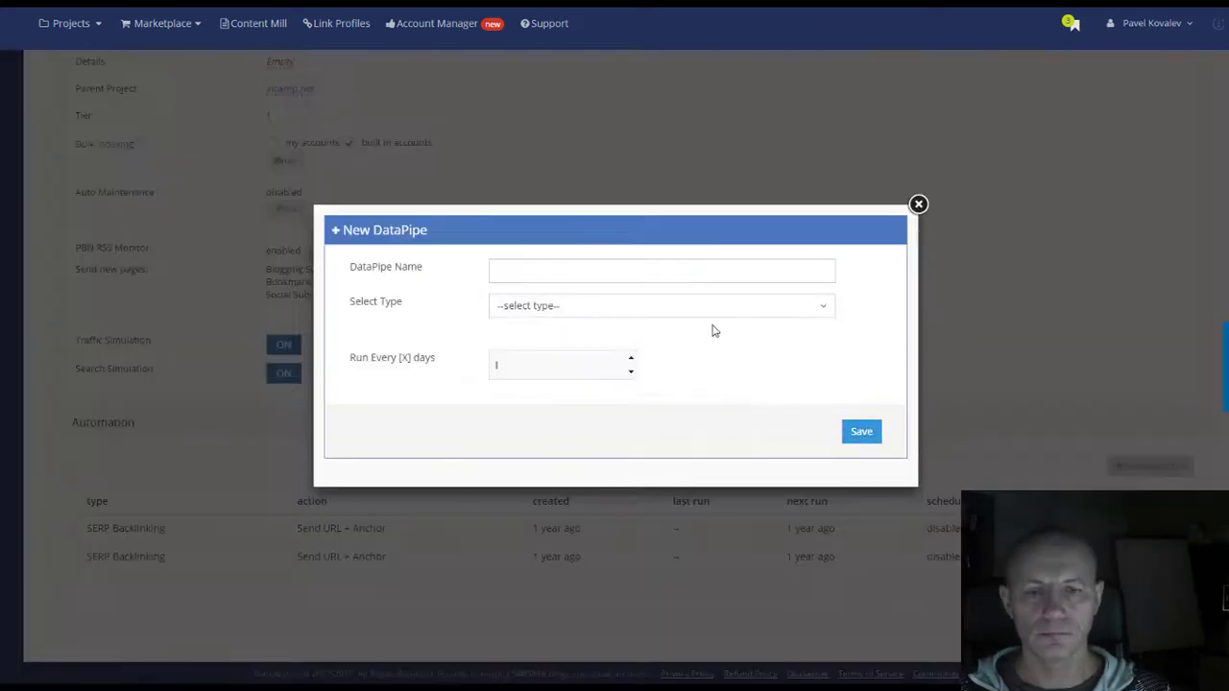
pyautogui.click(707, 307)
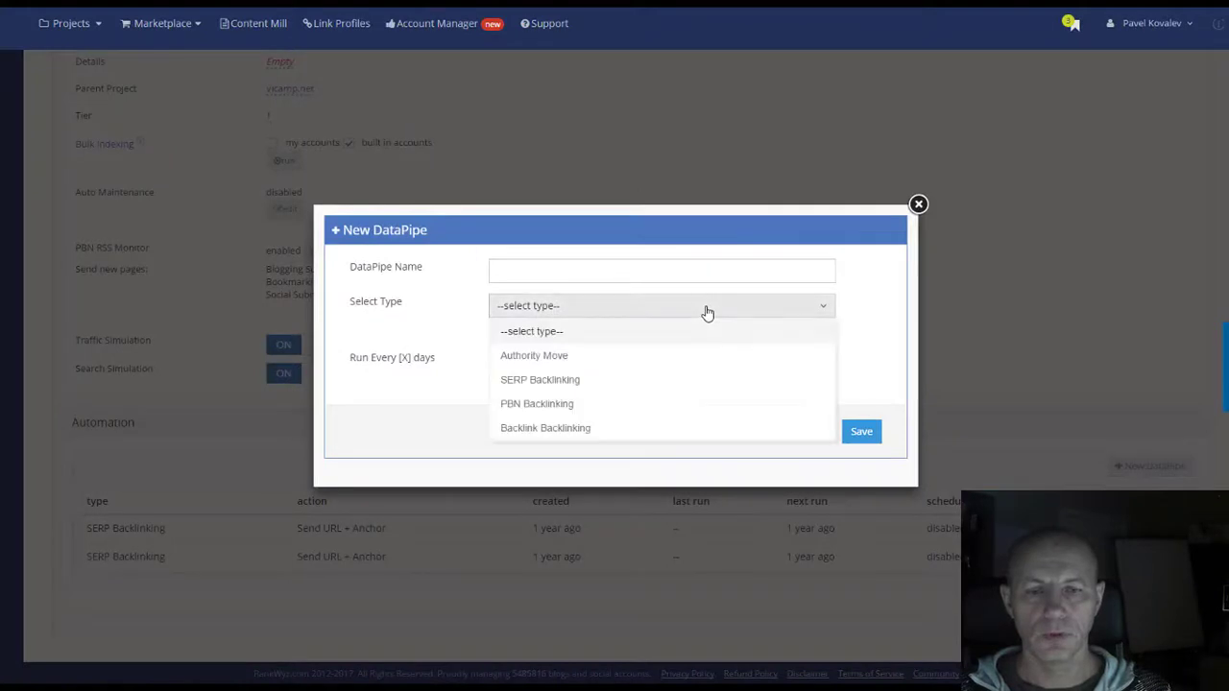
pyautogui.click(625, 387)
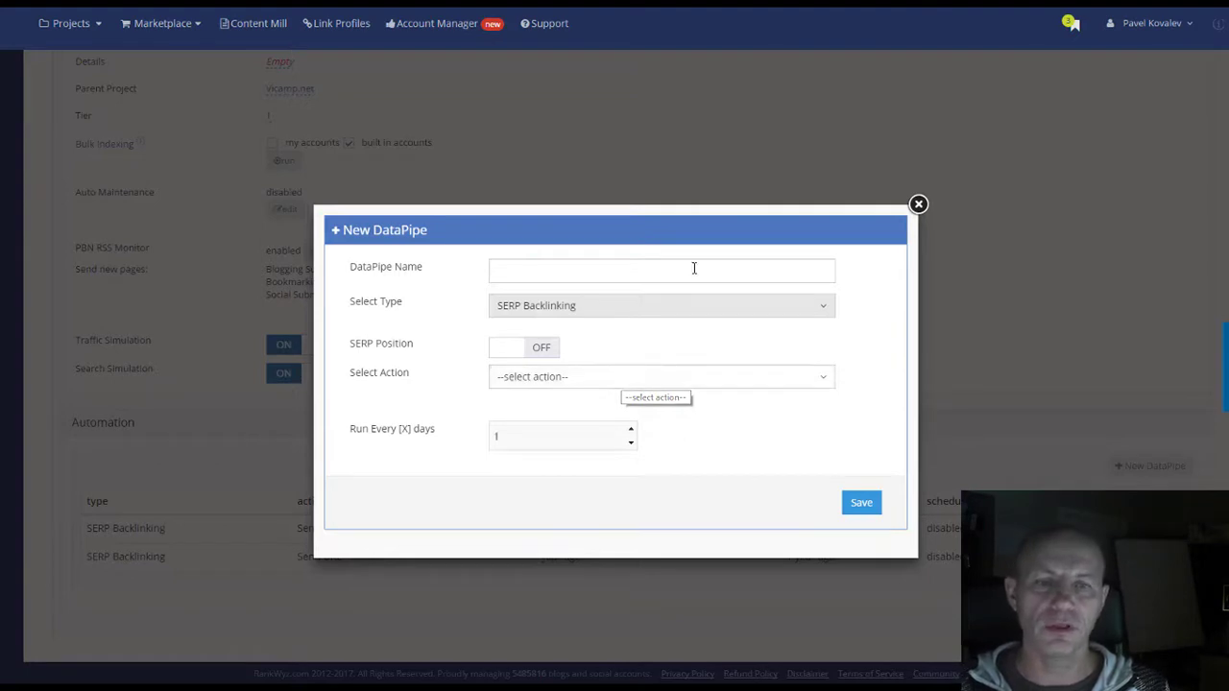
pyautogui.click(919, 204)
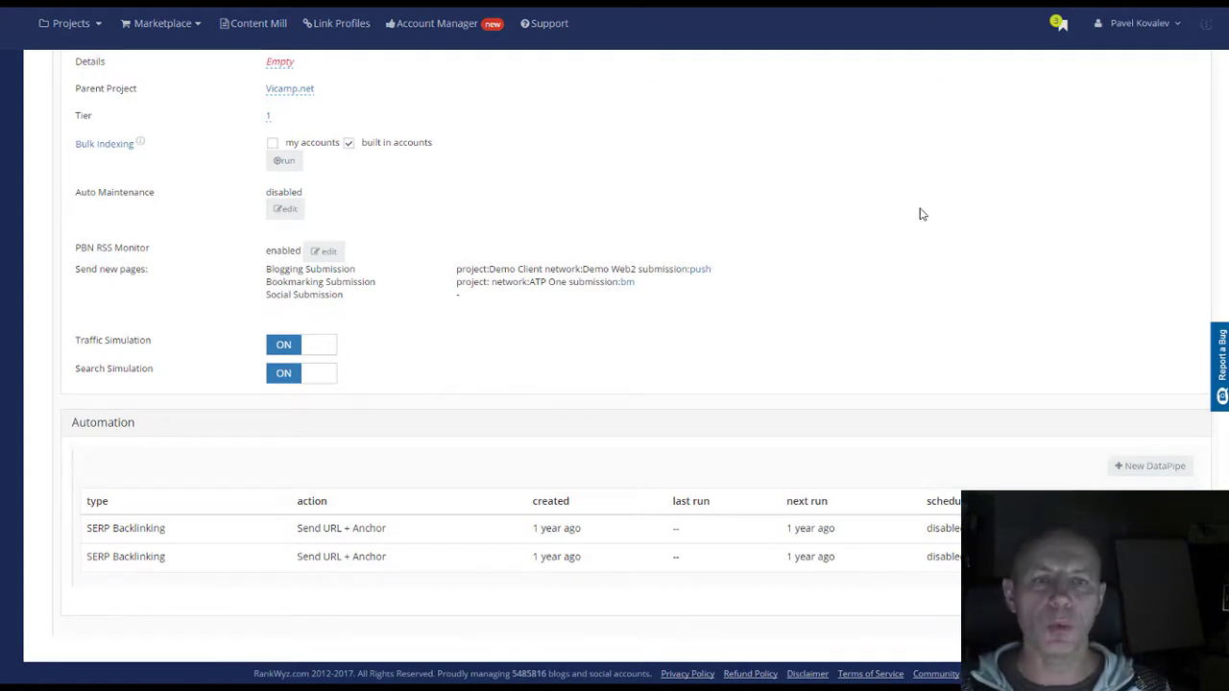
pyautogui.scroll(3, 864, 173)
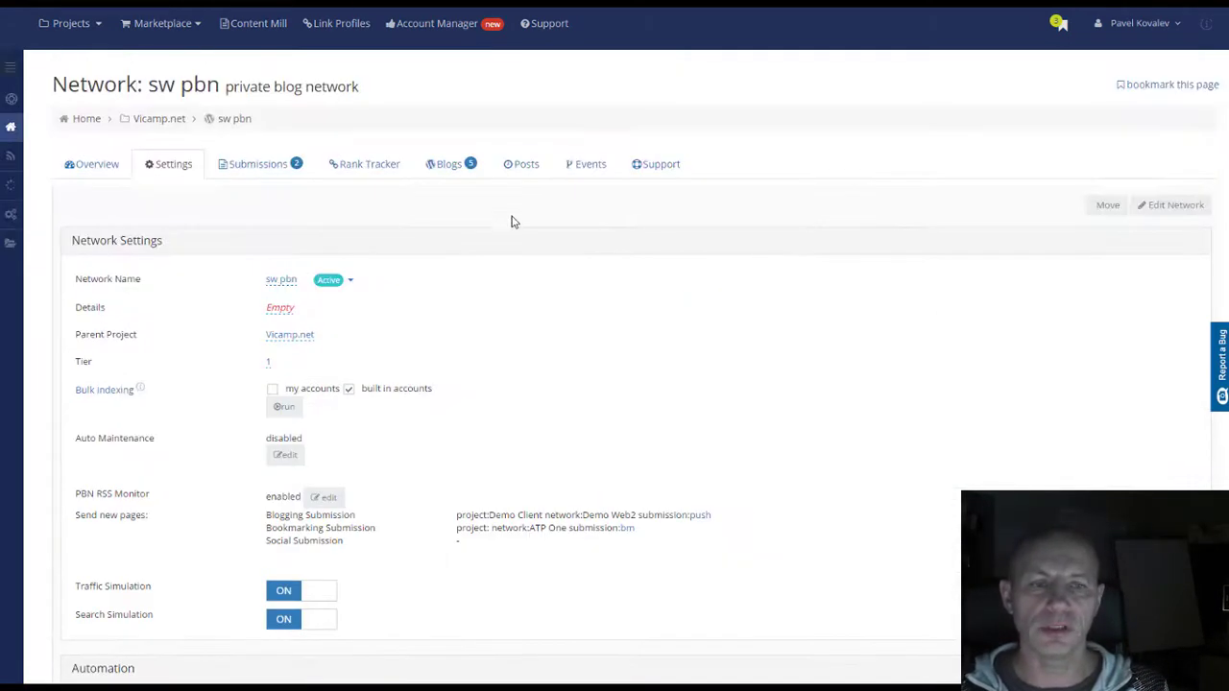
# Return to the network's rank tracker and examine the Google rank positions of each blog for the keyword "ceiling lights mississauga".
pyautogui.click(358, 167)
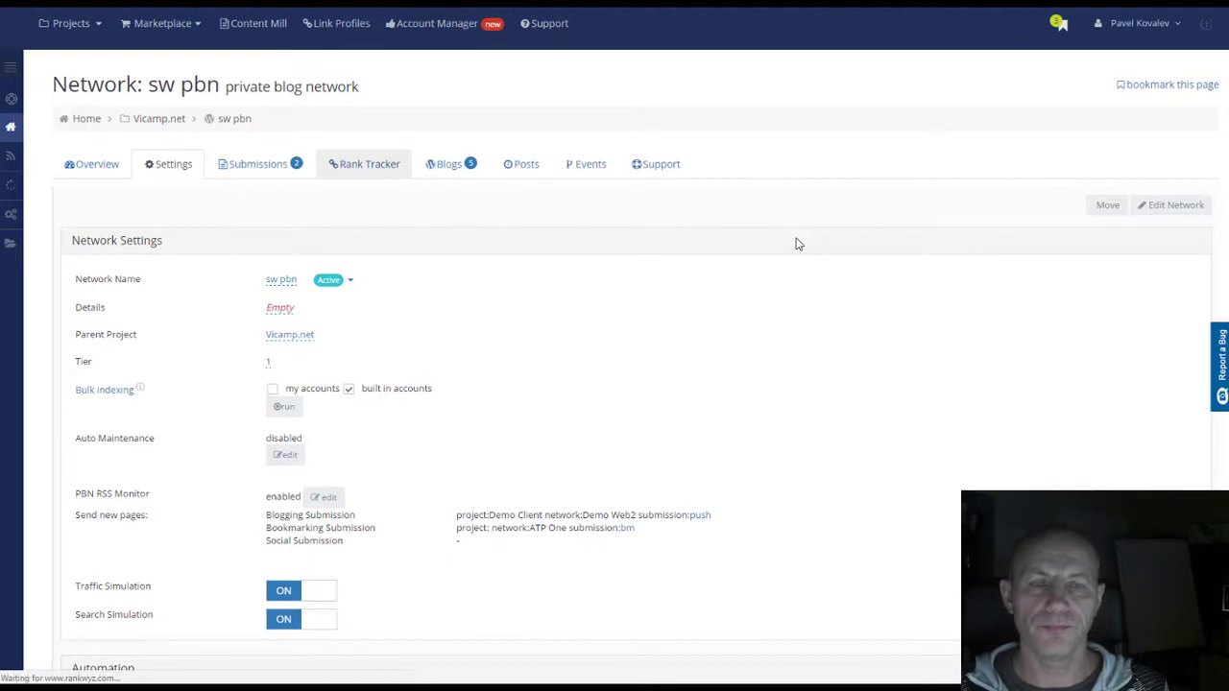
pyautogui.scroll(-7, 798, 389)
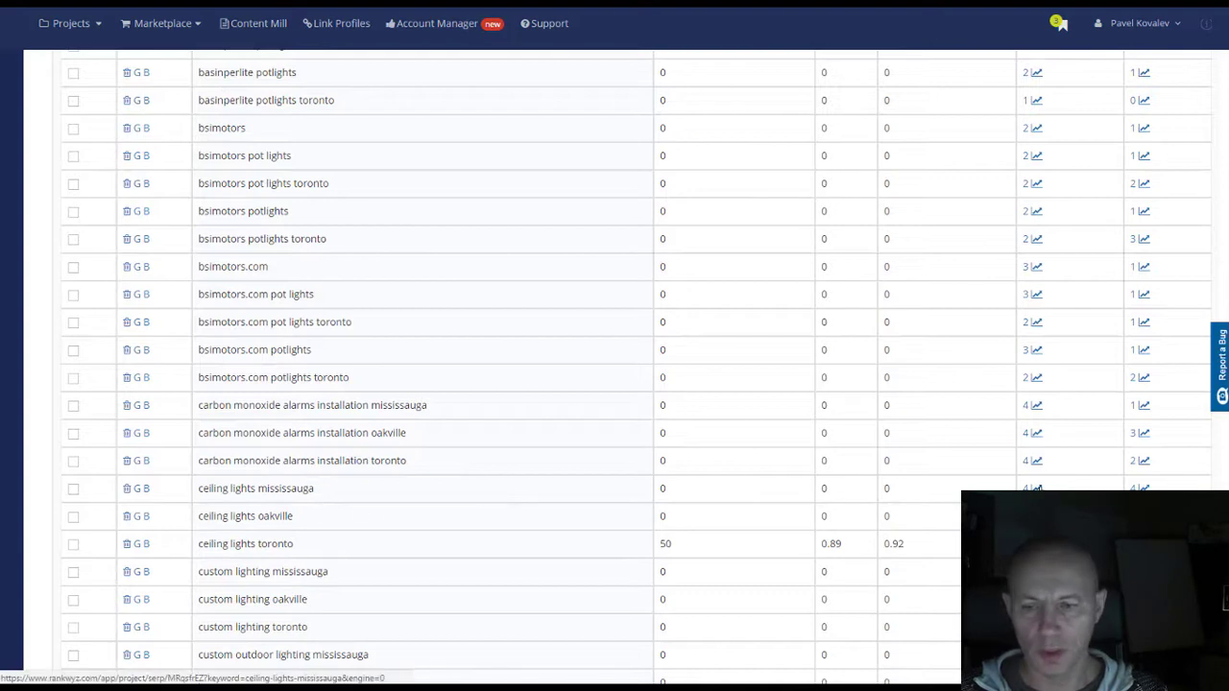
pyautogui.click(1037, 490)
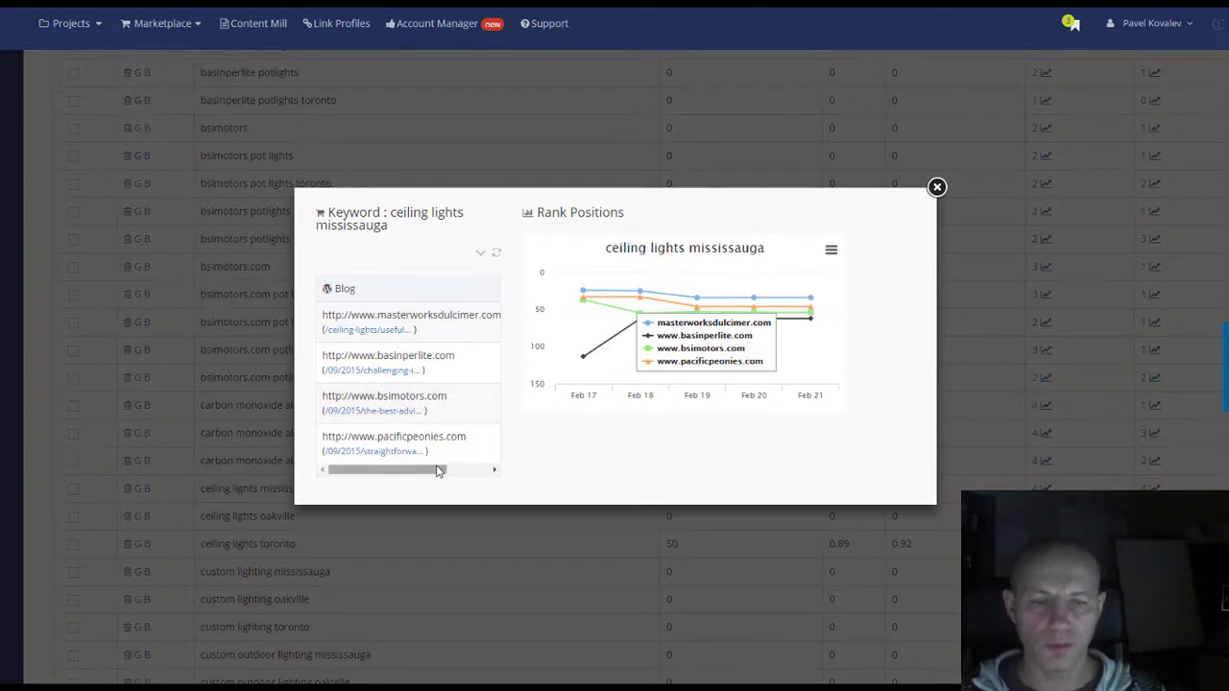
pyautogui.moveTo(433, 469); pyautogui.dragTo(509, 483)
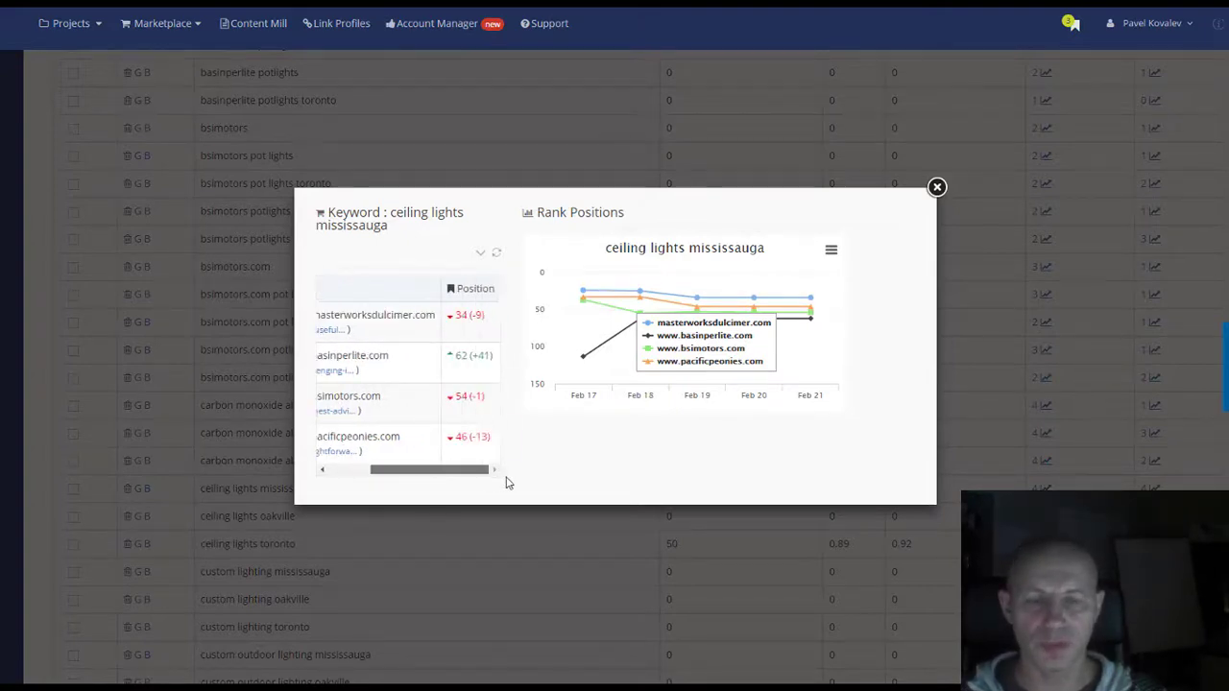
pyautogui.click(936, 187)
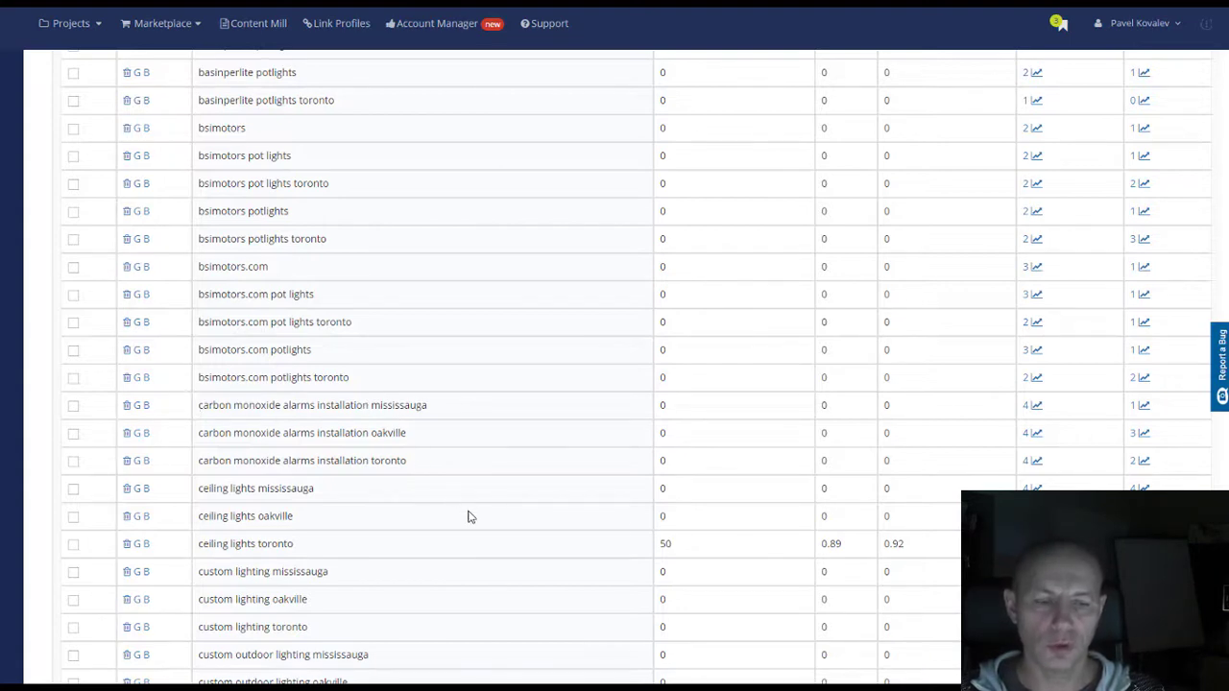
pyautogui.moveTo(317, 488); pyautogui.dragTo(195, 489)
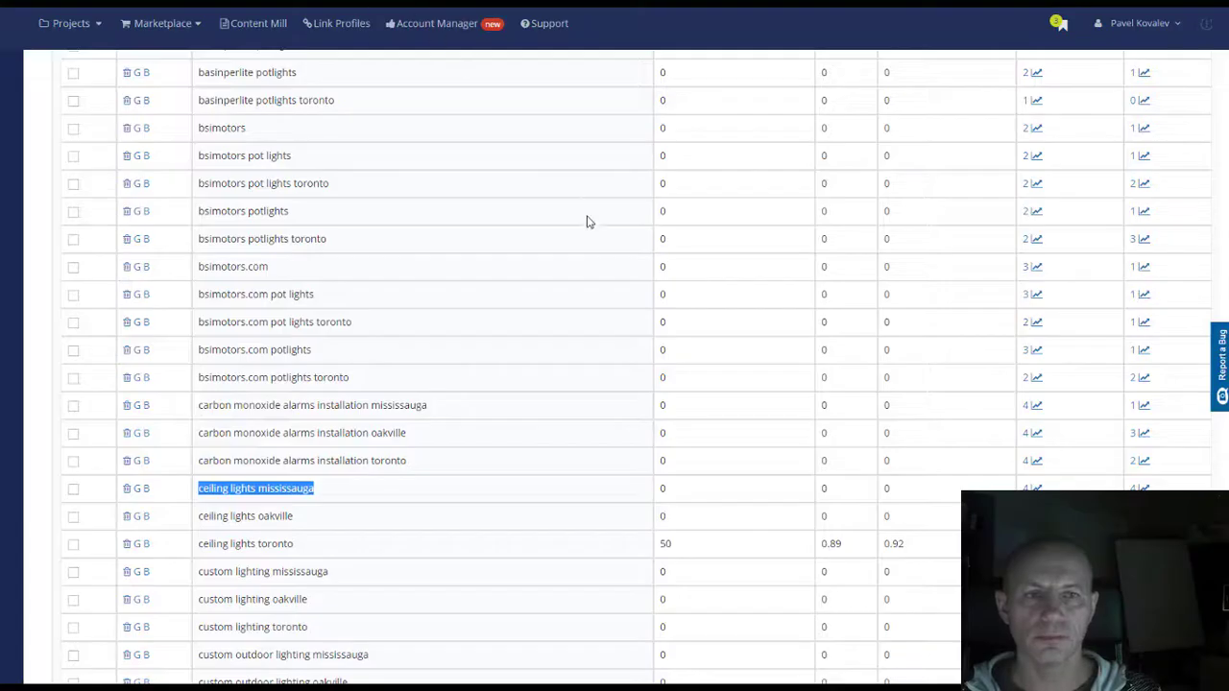
pyautogui.scroll(5, 584, 220)
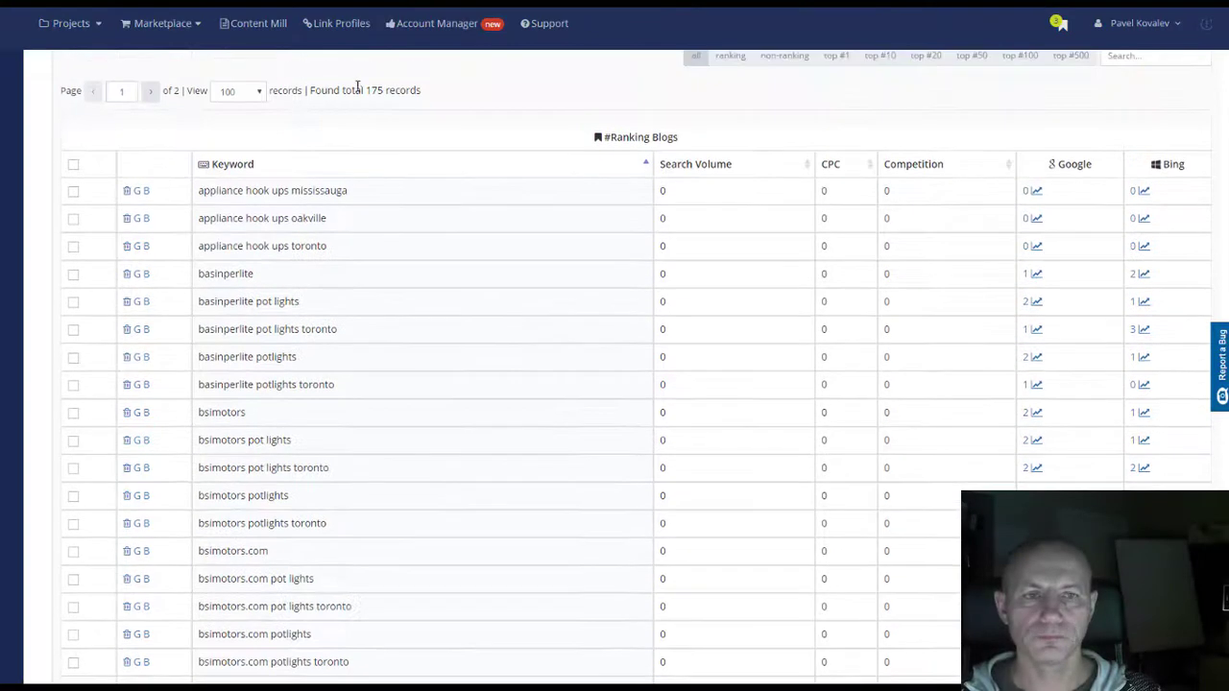
# Look through the content buckets in Content Mill and open the Richmond Hill Chiropractor bucket.
pyautogui.click(268, 36)
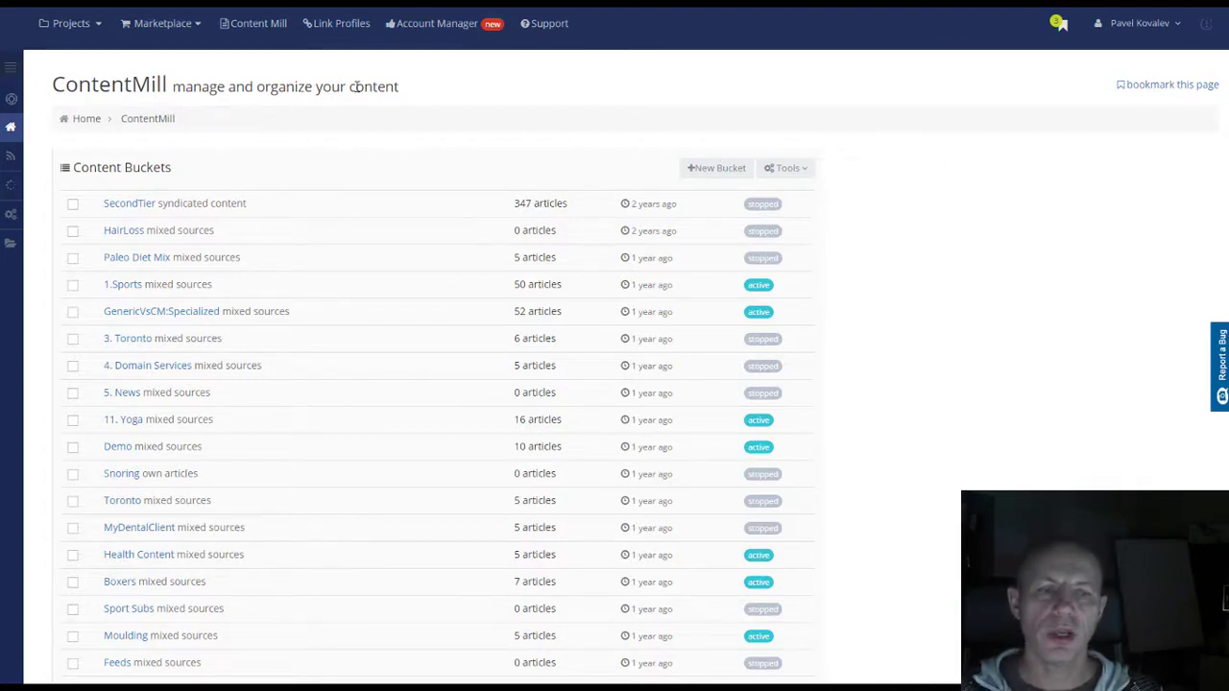
pyautogui.scroll(-7, 604, 230)
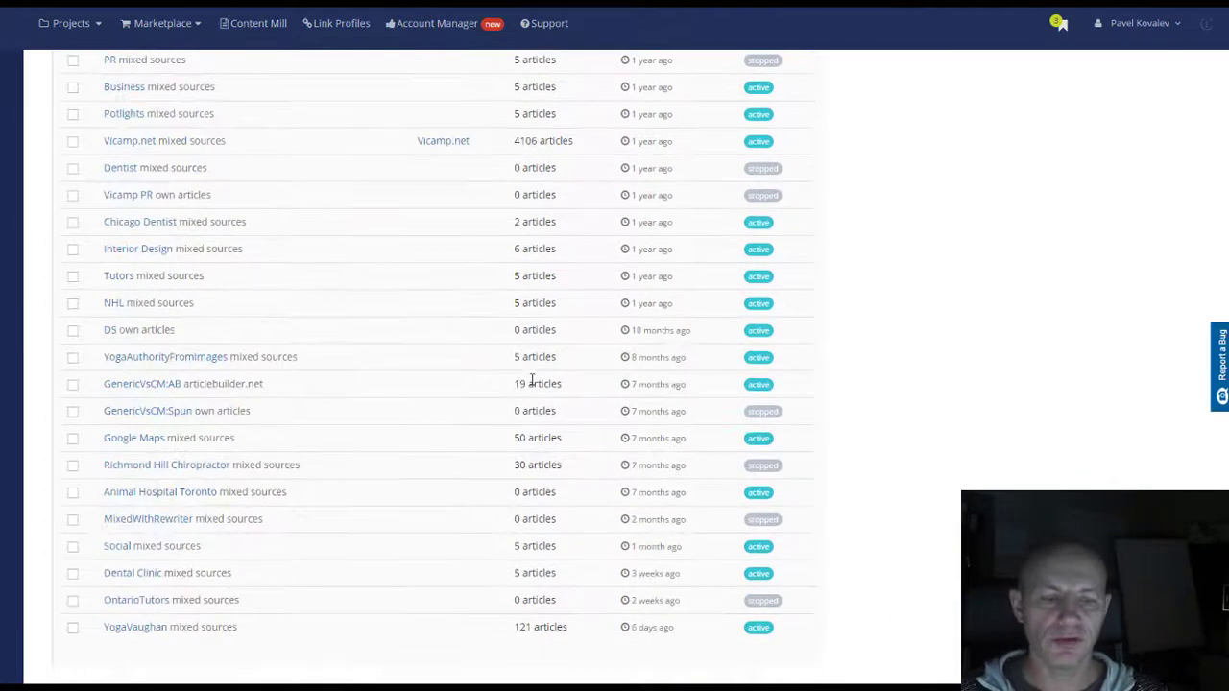
pyautogui.scroll(-1, 531, 378)
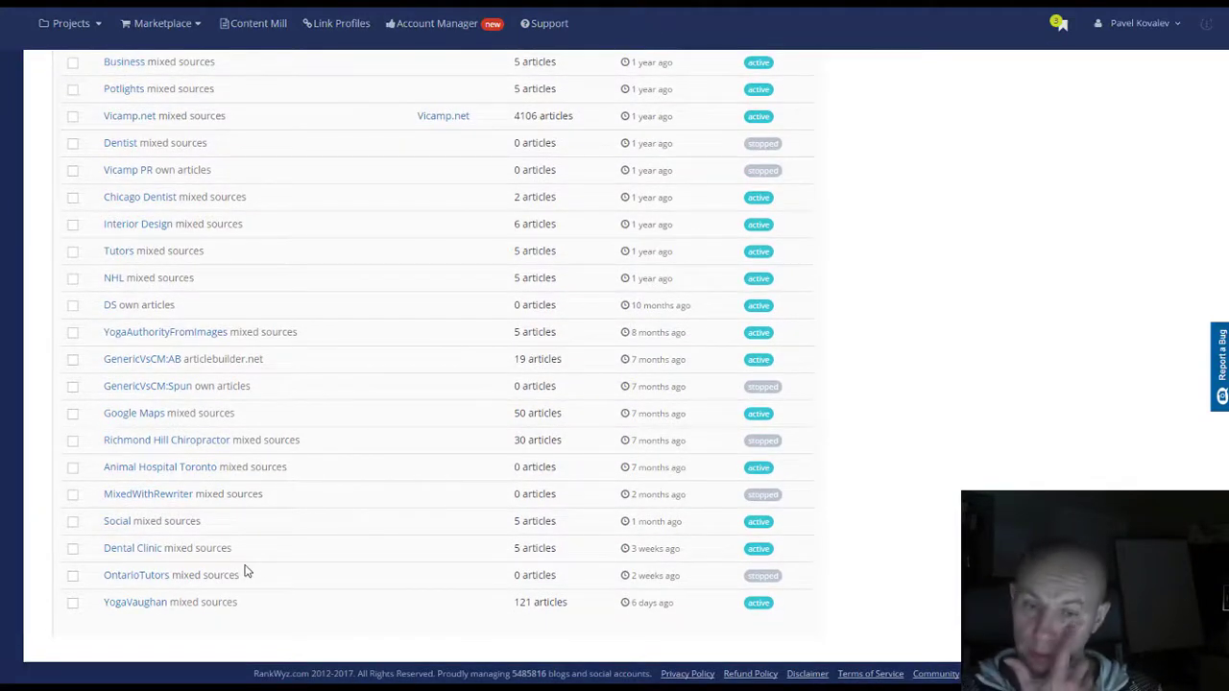
pyautogui.click(208, 448)
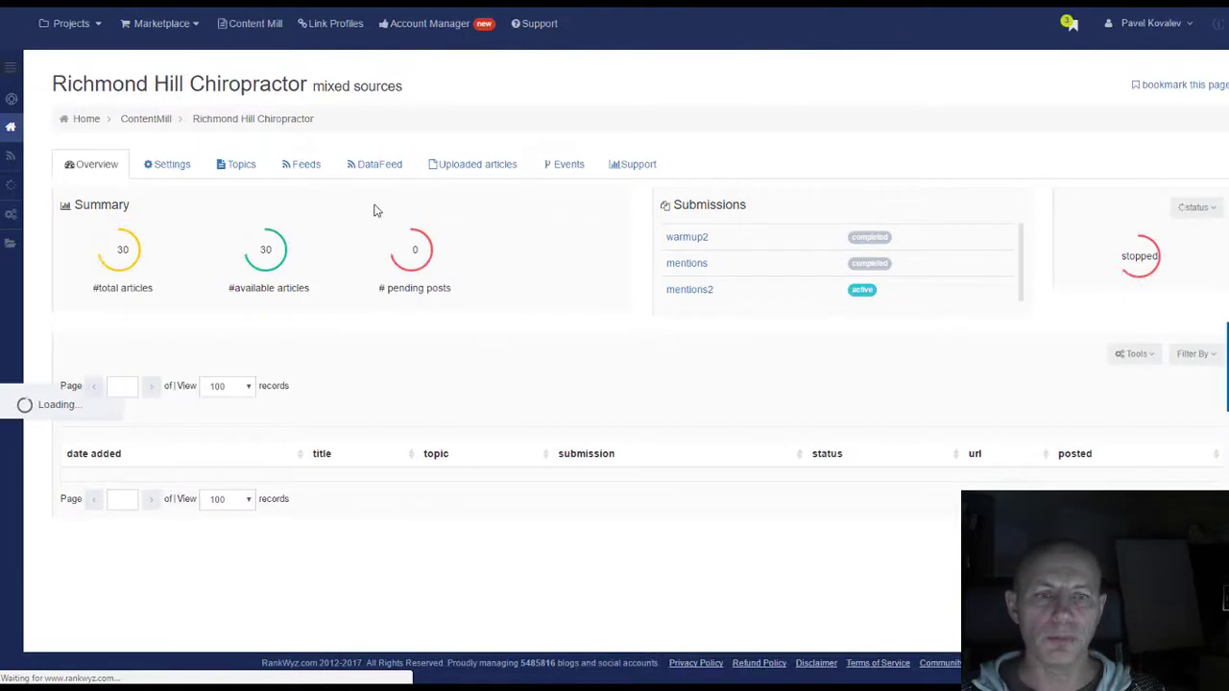
# Review the Richmond Hill Chiropractor bucket's topics and the content blocks in its settings.
pyautogui.click(231, 165)
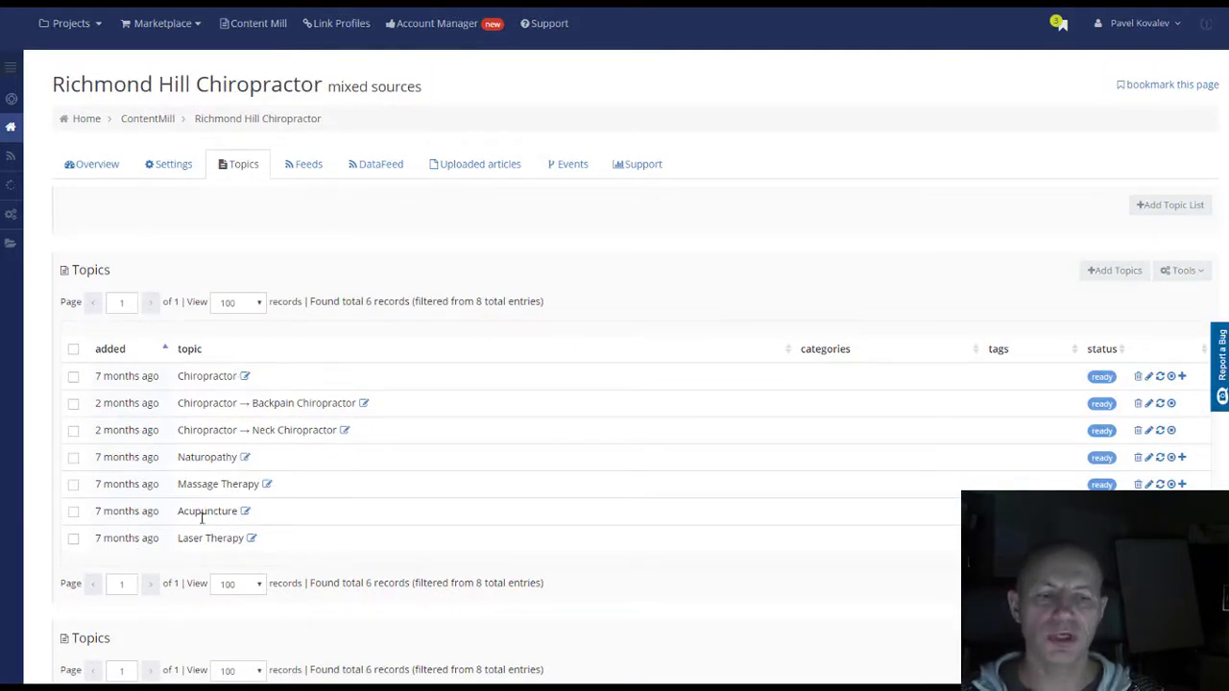
pyautogui.click(179, 175)
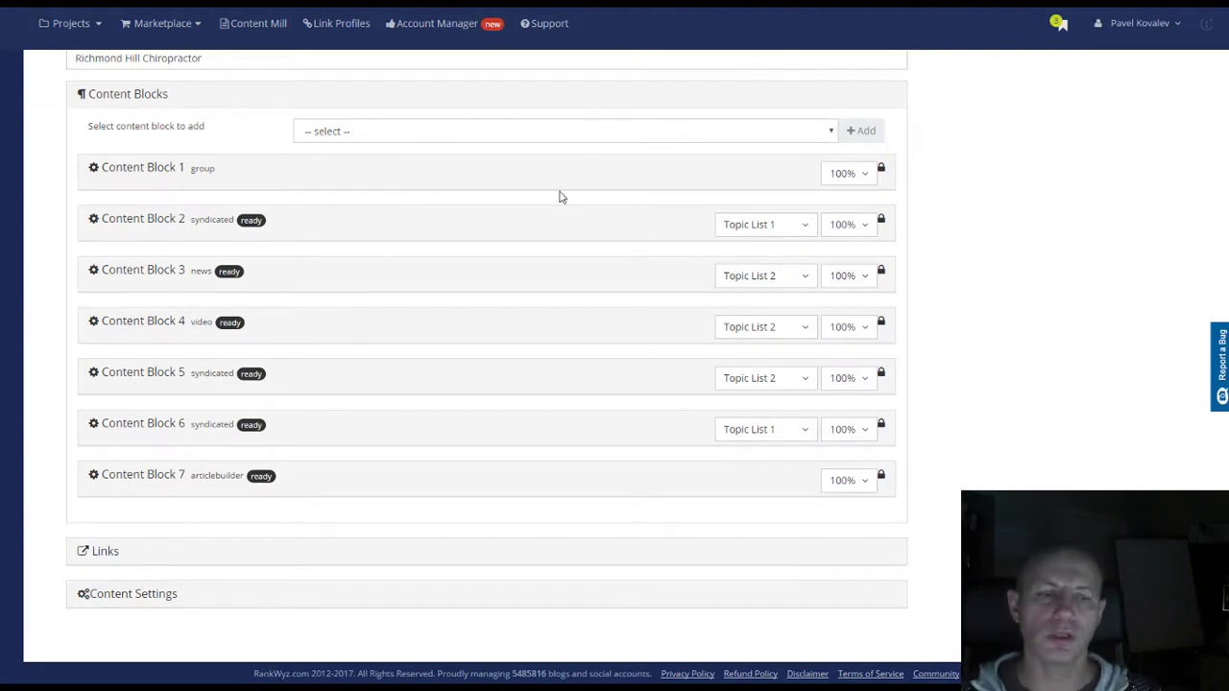
pyautogui.scroll(3, 552, 125)
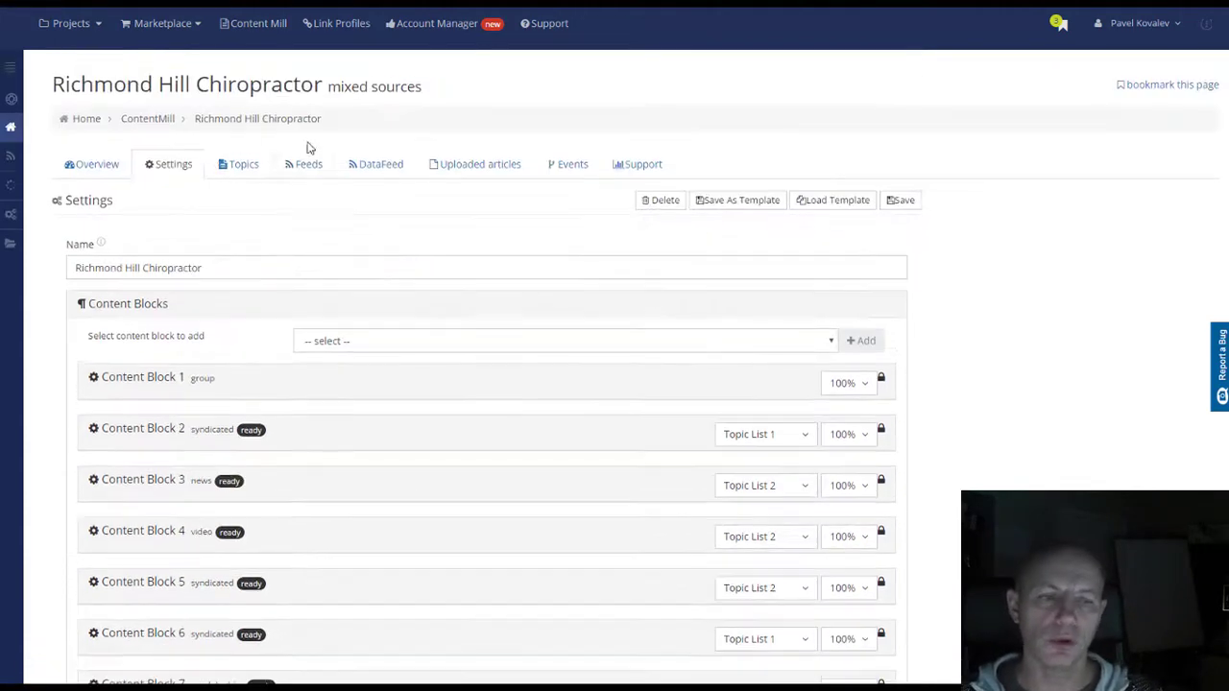
# From the bucket's overview, preview the article "A Detailed Look At Choosing Aspects In Naturopathy Richmond Hill Ontario" through to its topic line, and close the preview.
pyautogui.click(104, 169)
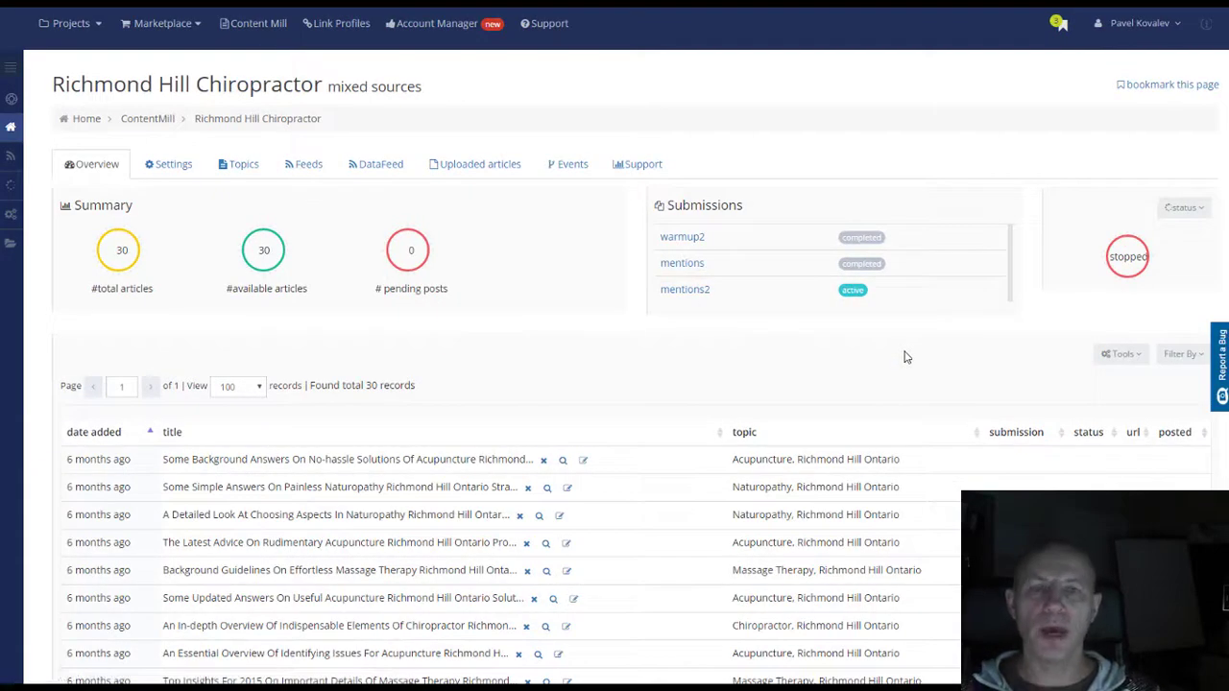
pyautogui.scroll(-2, 864, 393)
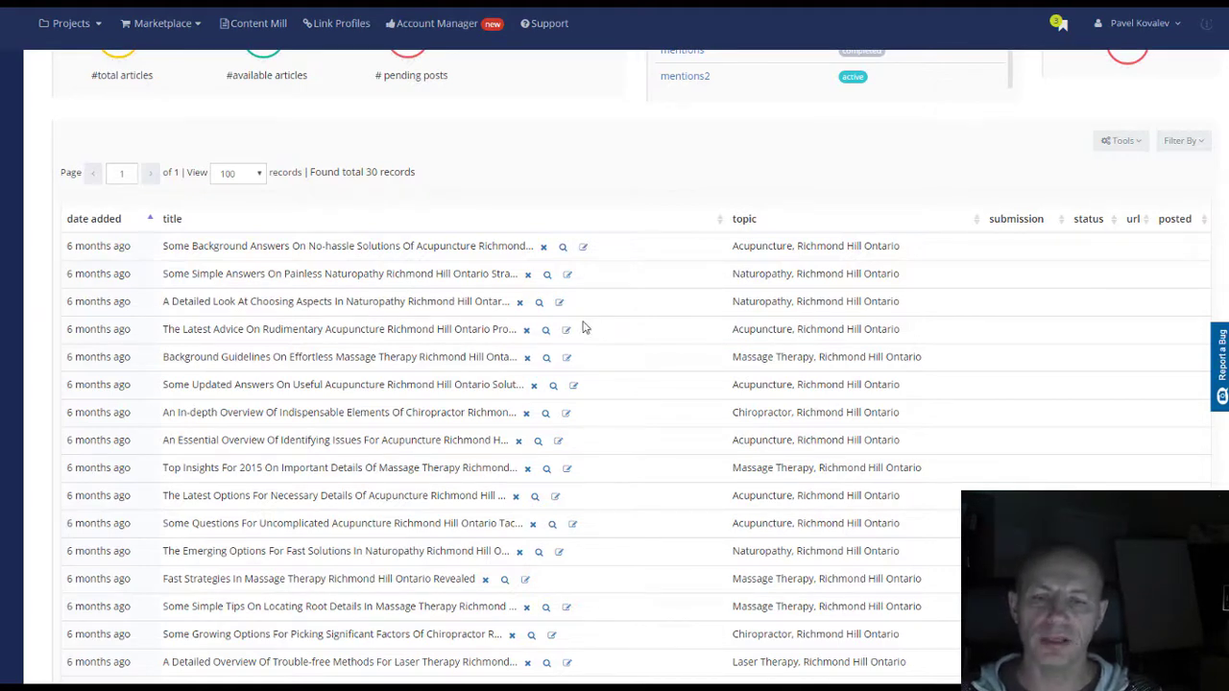
pyautogui.click(539, 301)
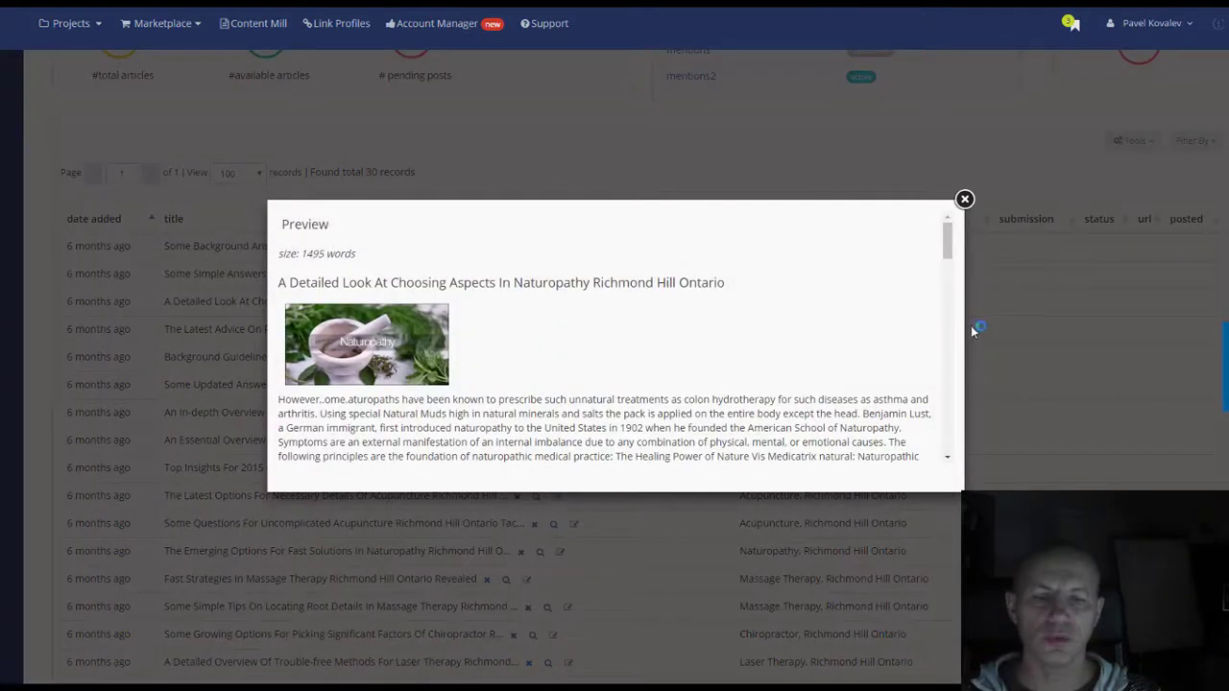
pyautogui.scroll(-5, 596, 298)
pyautogui.scroll(2, 480, 279)
pyautogui.scroll(-4, 538, 308)
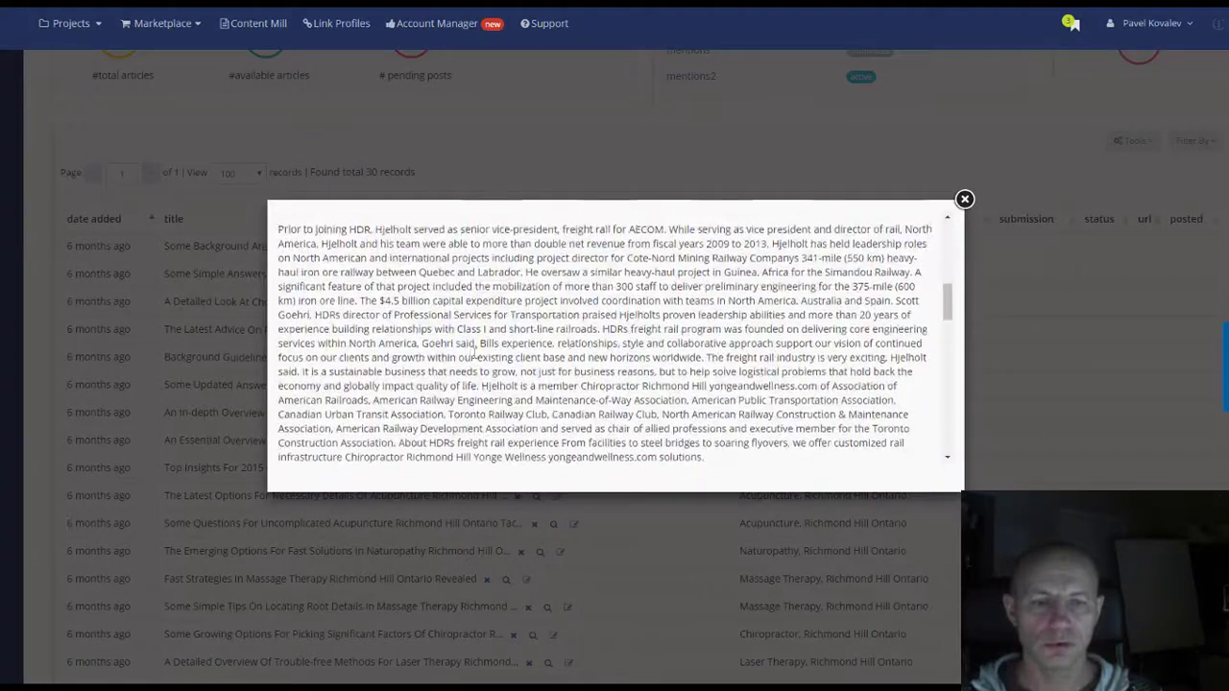
pyautogui.scroll(-3, 606, 339)
pyautogui.scroll(-1, 576, 358)
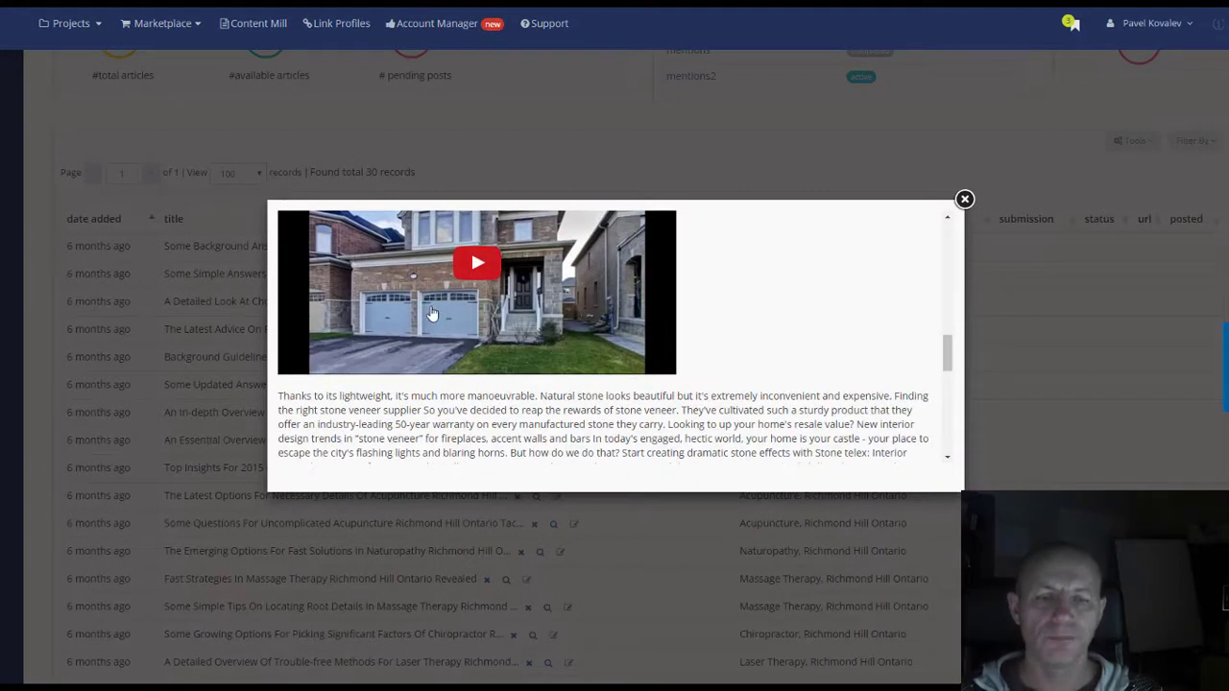
pyautogui.scroll(-2, 619, 338)
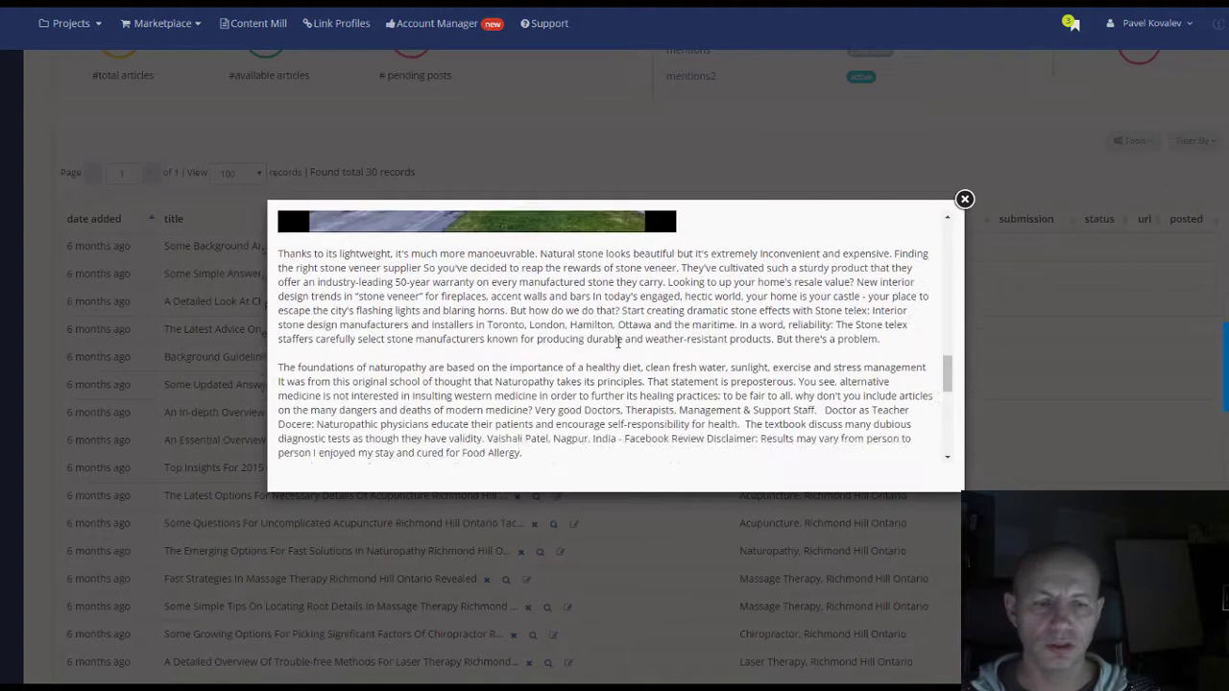
pyautogui.scroll(-4, 661, 273)
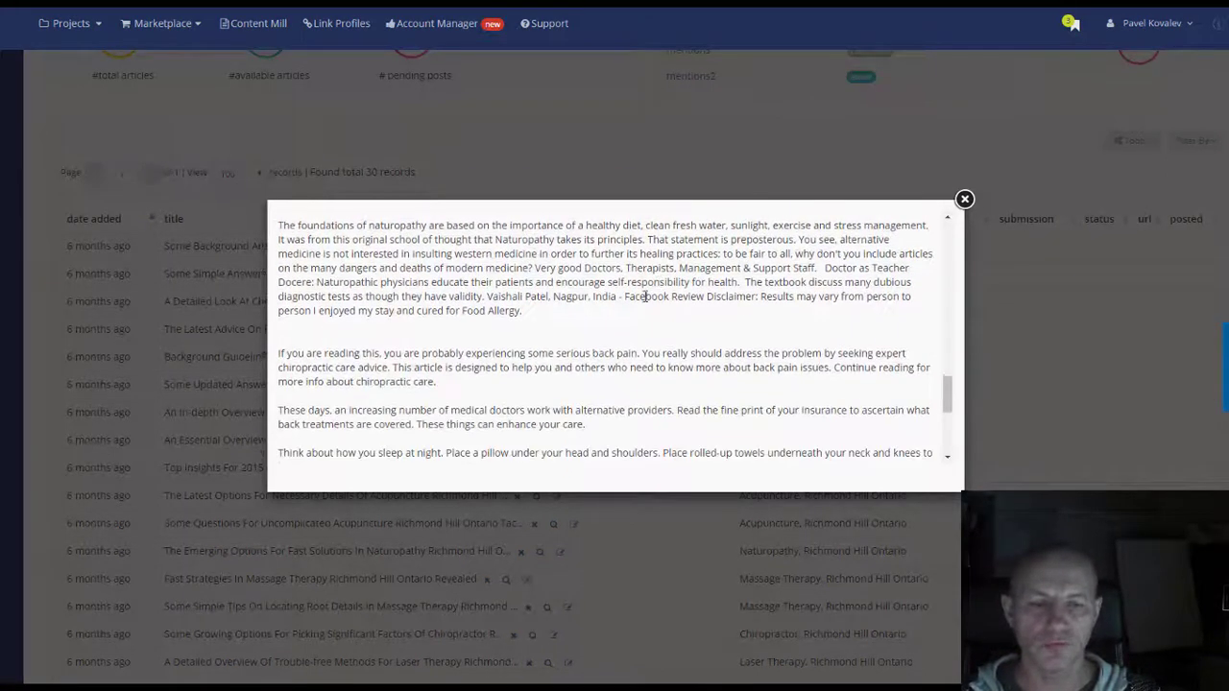
pyautogui.scroll(-4, 912, 283)
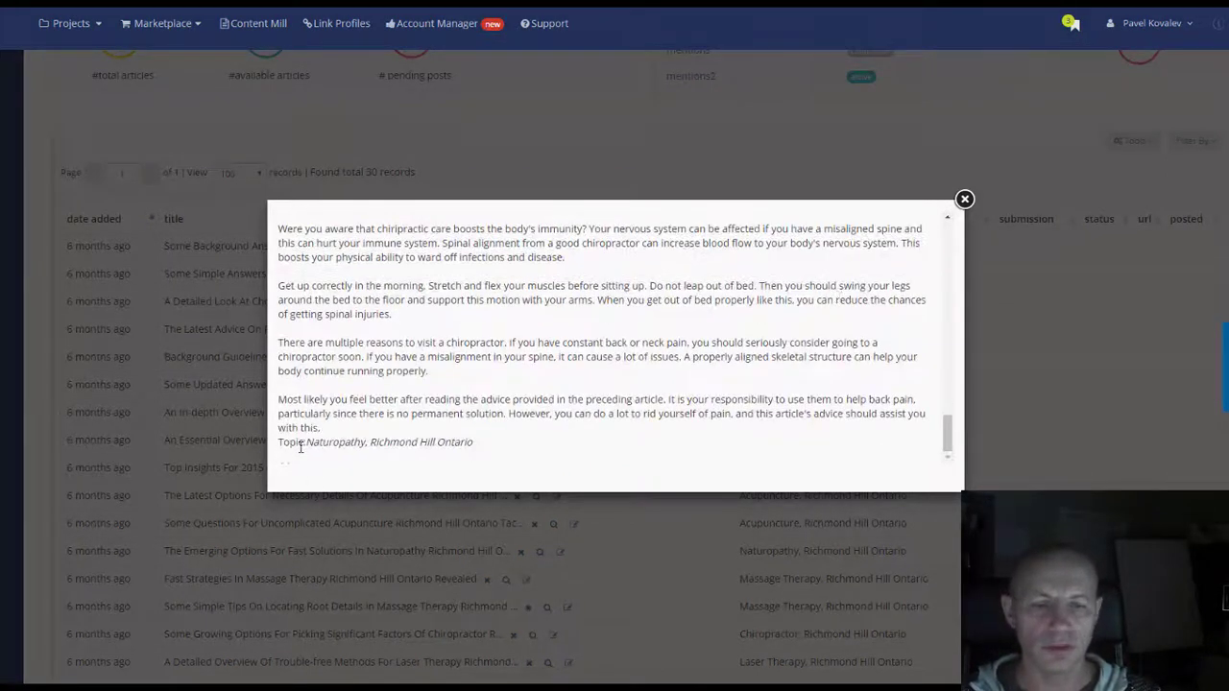
pyautogui.moveTo(305, 443); pyautogui.dragTo(367, 443)
pyautogui.click(486, 438)
pyautogui.click(965, 199)
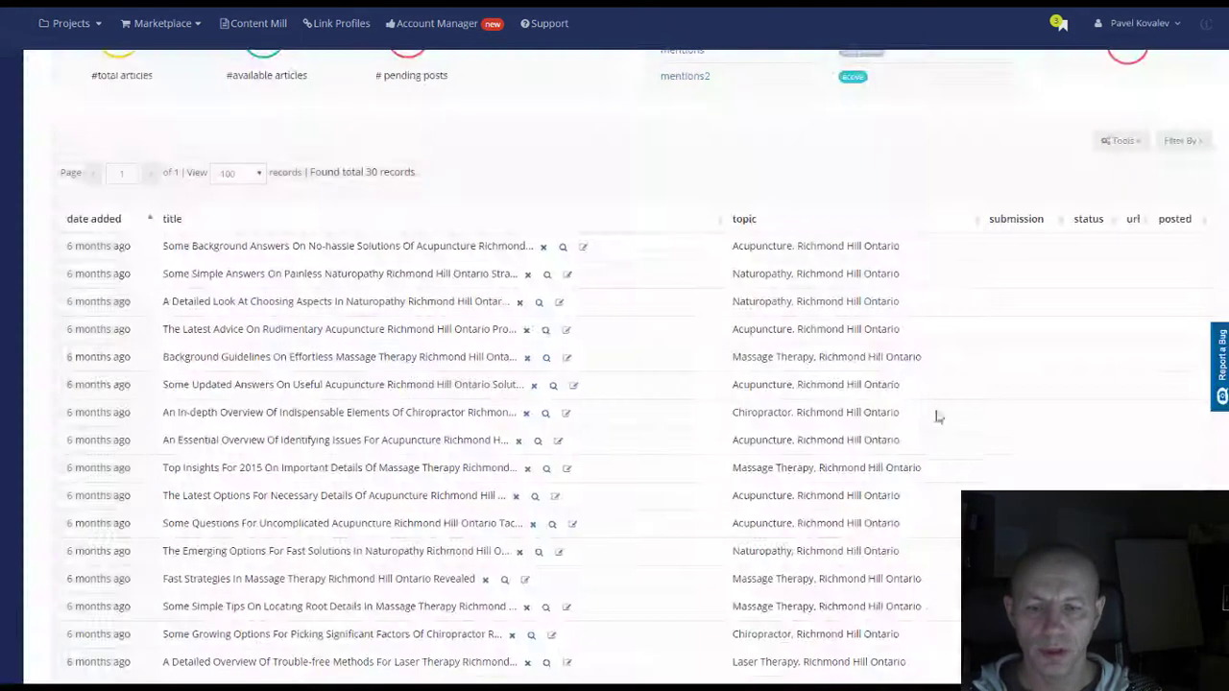
# Preview the article "Some Questions For Uncomplicated Acupuncture Richmond Hill Ontario Tactics" through to its topic line, and close the preview.
pyautogui.click(552, 526)
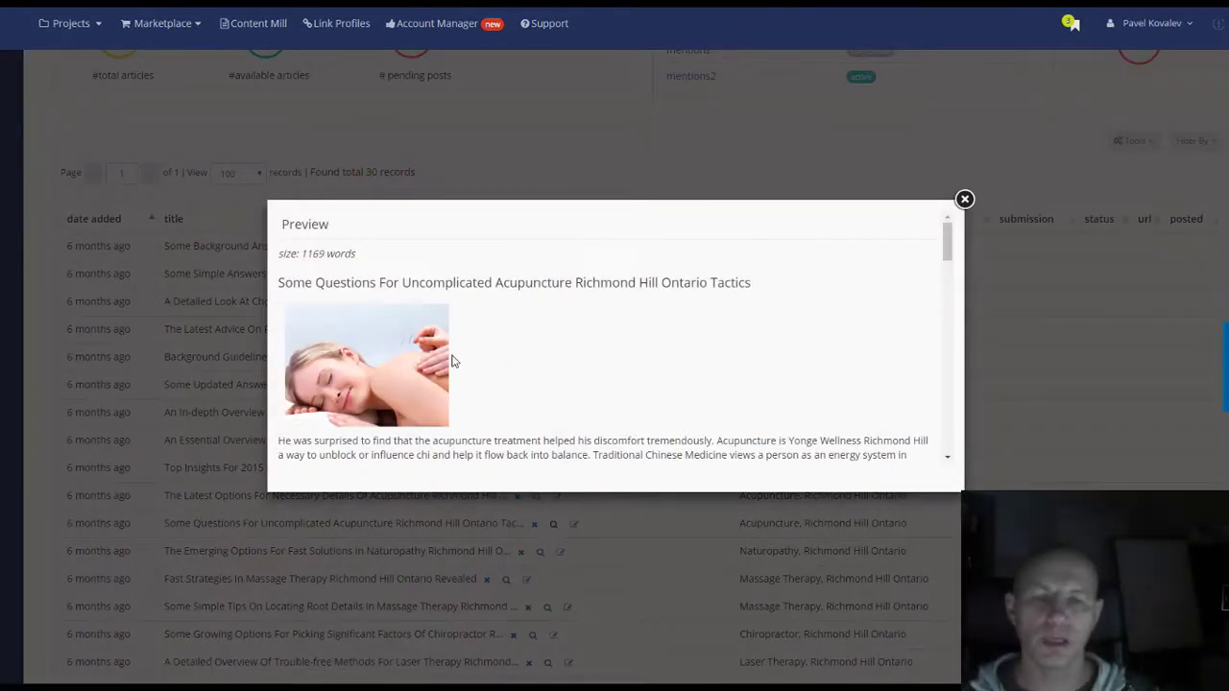
pyautogui.scroll(-4, 567, 269)
pyautogui.scroll(-10, 536, 293)
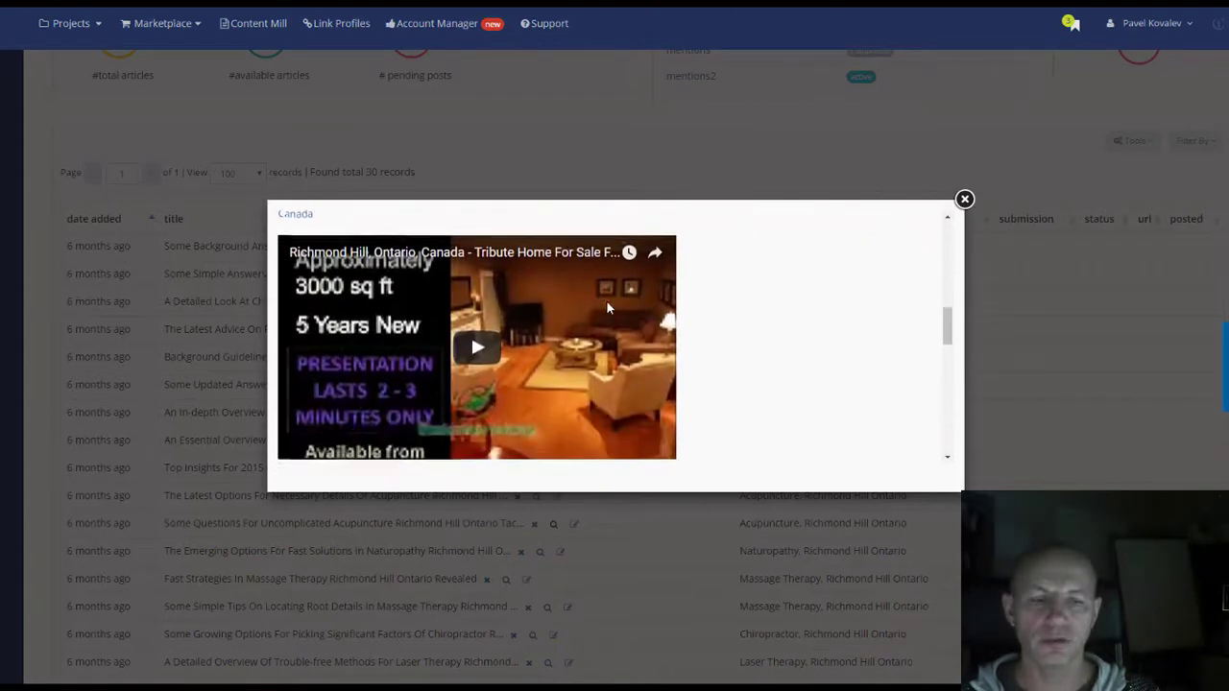
pyautogui.scroll(-6, 538, 308)
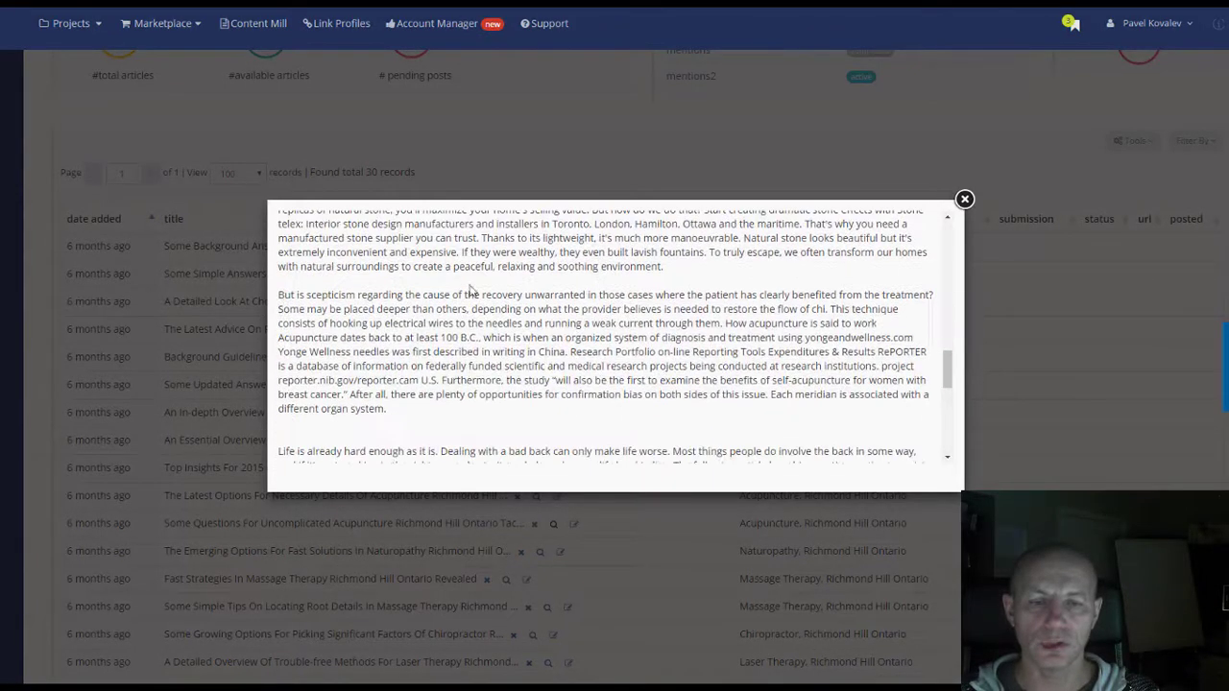
pyautogui.scroll(-6, 448, 313)
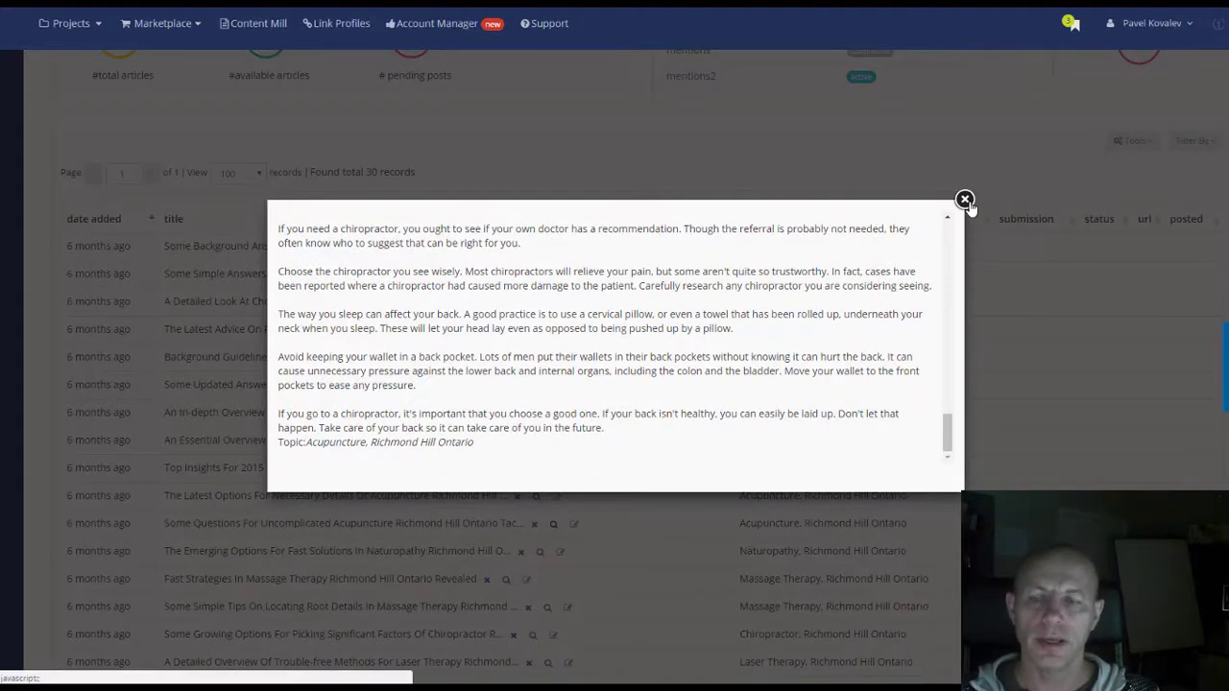
pyautogui.click(966, 201)
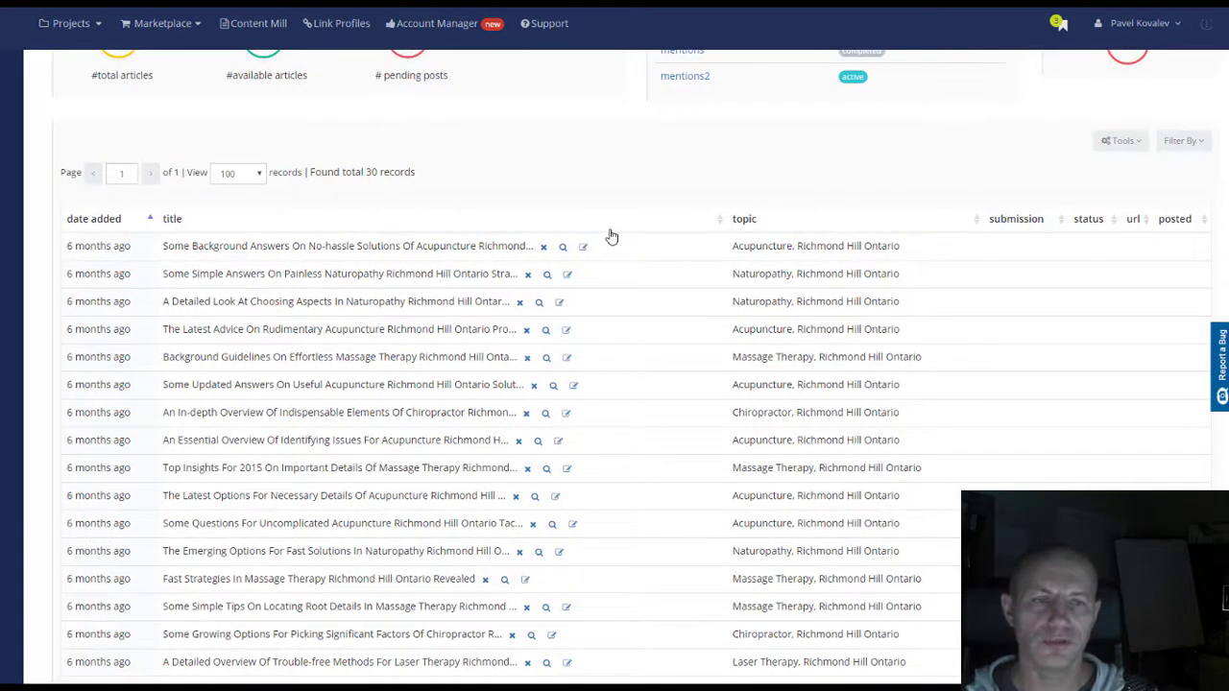
# Check the RankWyz for EBN Users slide, return to RankWyz and open the HomeBusiness link profile.
pyautogui.hotkey('alt', 'Tab')
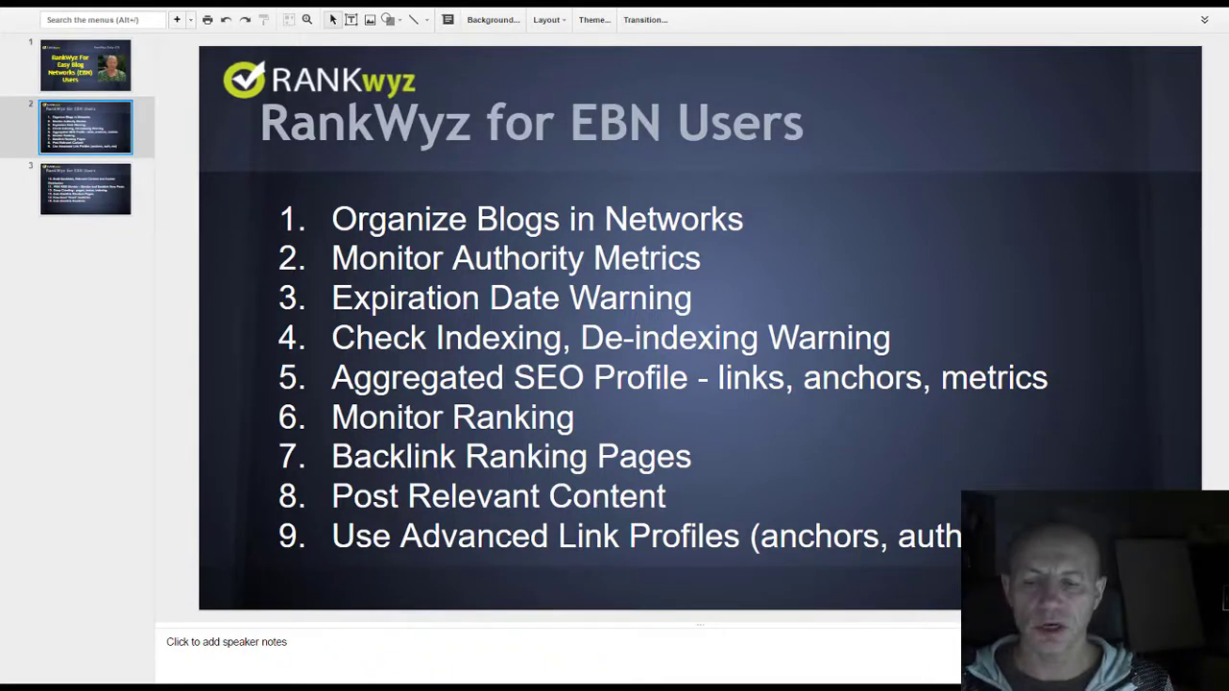
pyautogui.hotkey('alt', 'Tab')
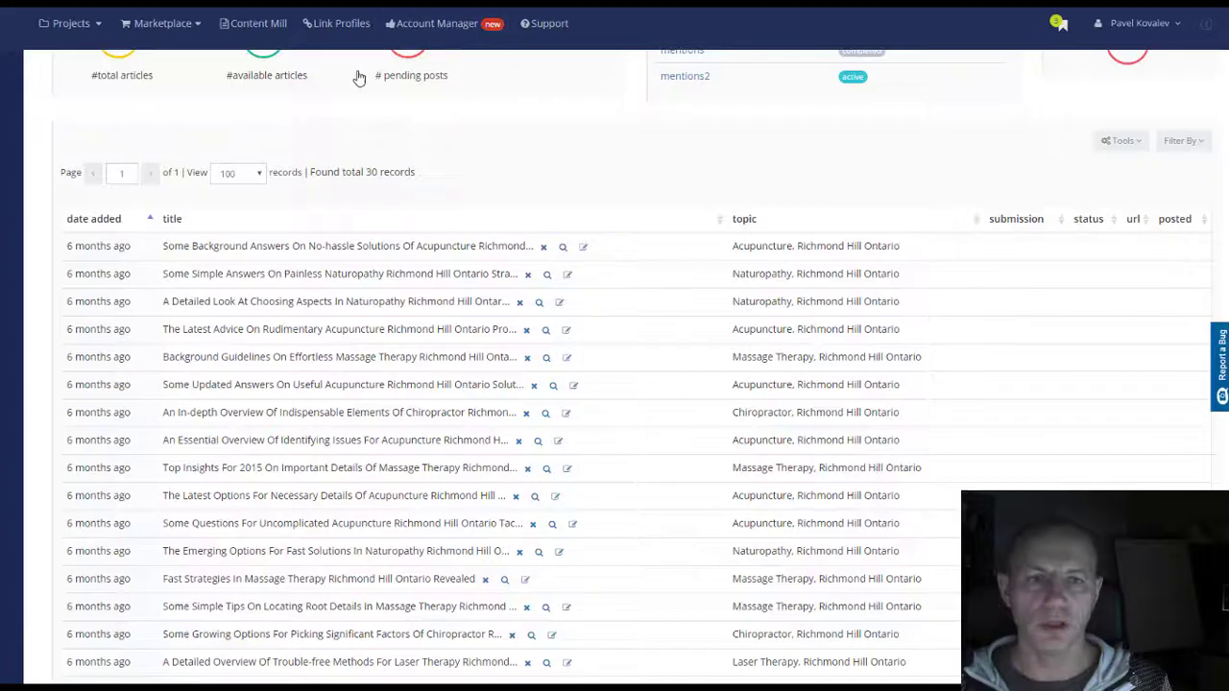
pyautogui.click(360, 35)
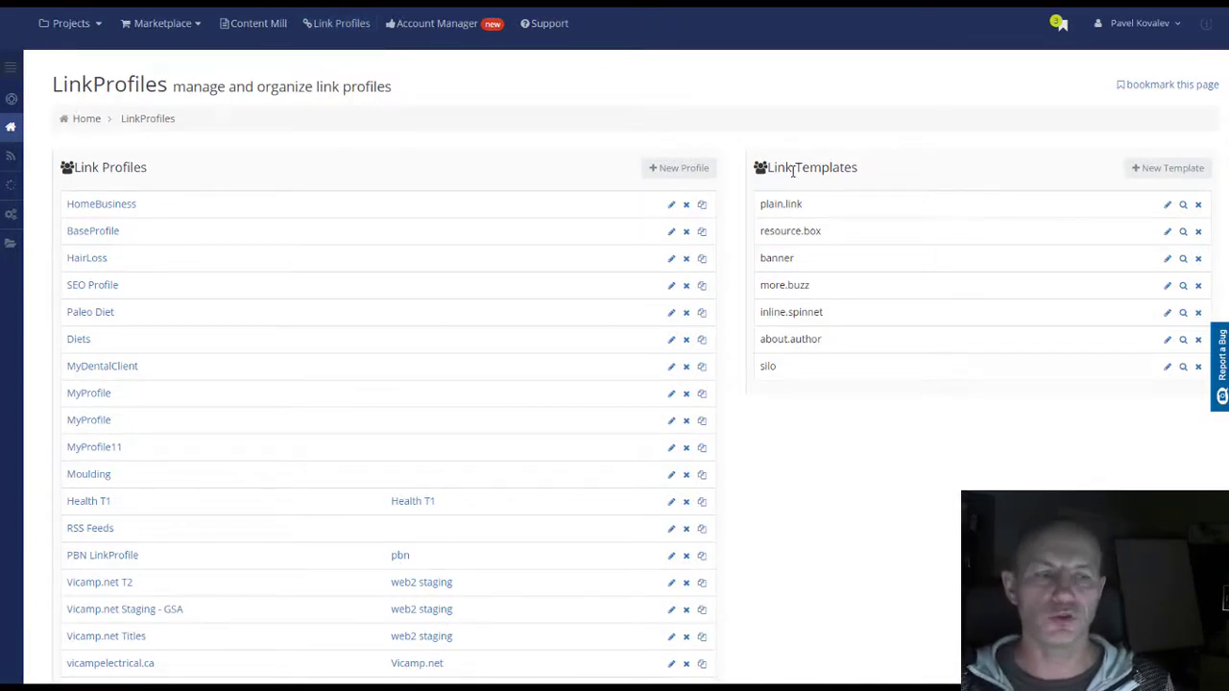
pyautogui.click(502, 268)
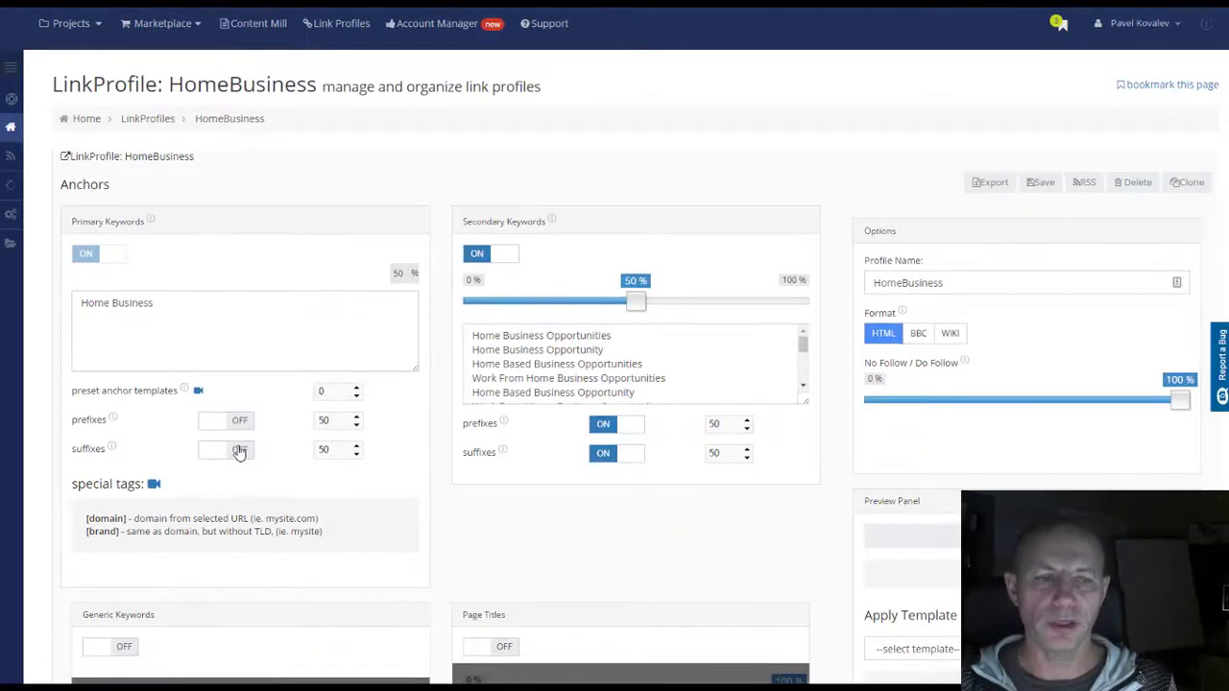
# Set the secondary keywords share of the HomeBusiness profile to 41%.
pyautogui.click(115, 315)
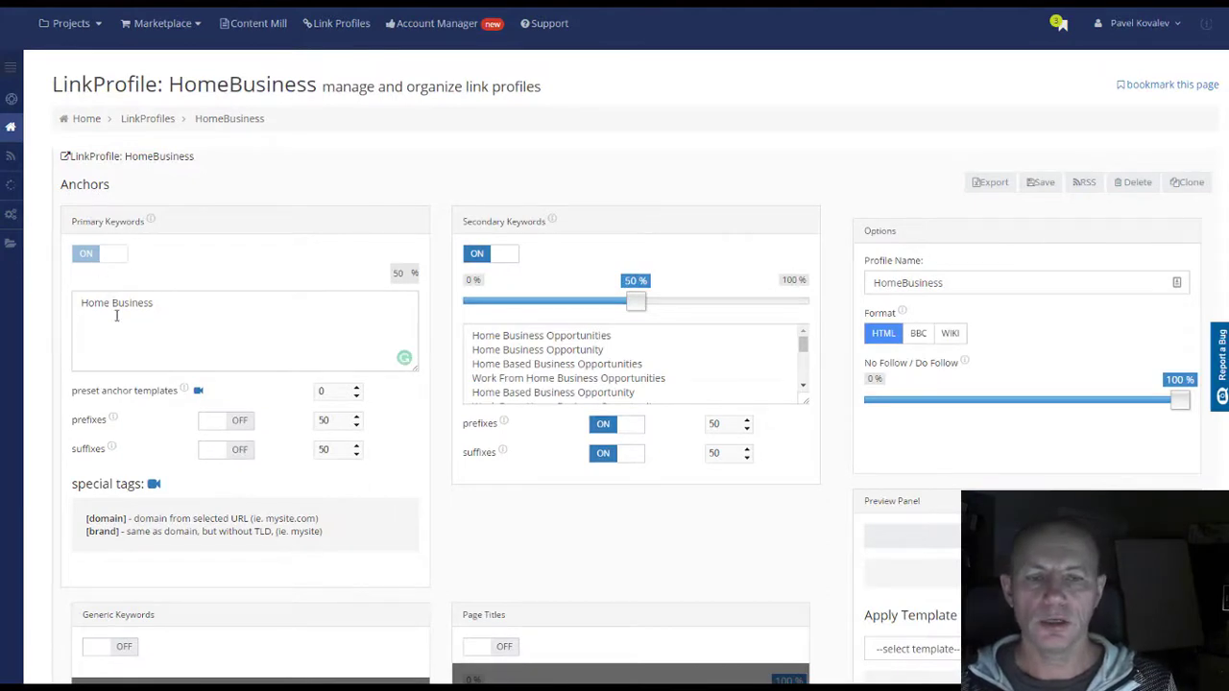
pyautogui.moveTo(635, 303); pyautogui.dragTo(608, 308)
pyautogui.click(219, 300)
# Turn on the generic keywords, set their share to 28%, and turn them off again.
pyautogui.scroll(-3, 624, 278)
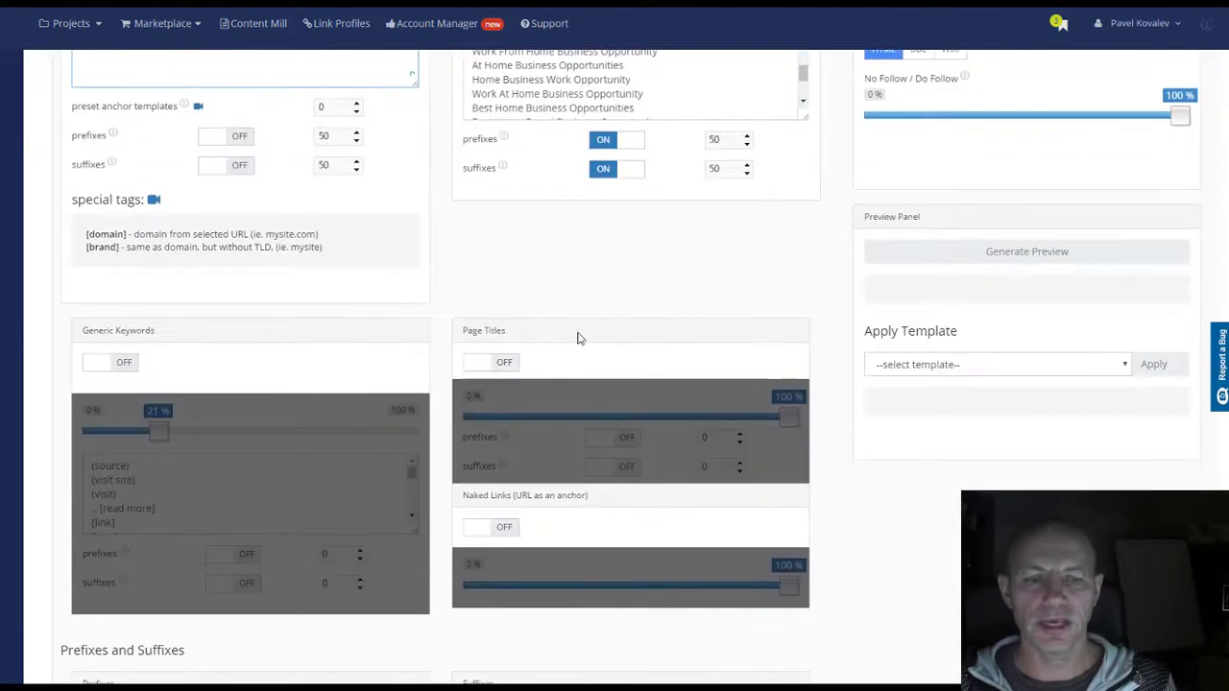
pyautogui.click(91, 367)
pyautogui.moveTo(162, 437); pyautogui.dragTo(182, 439)
pyautogui.click(125, 366)
# Examine the naked link option, the keyword prefix and suffix settings with their phrase lists, and the URL sources.
pyautogui.scroll(-2, 562, 440)
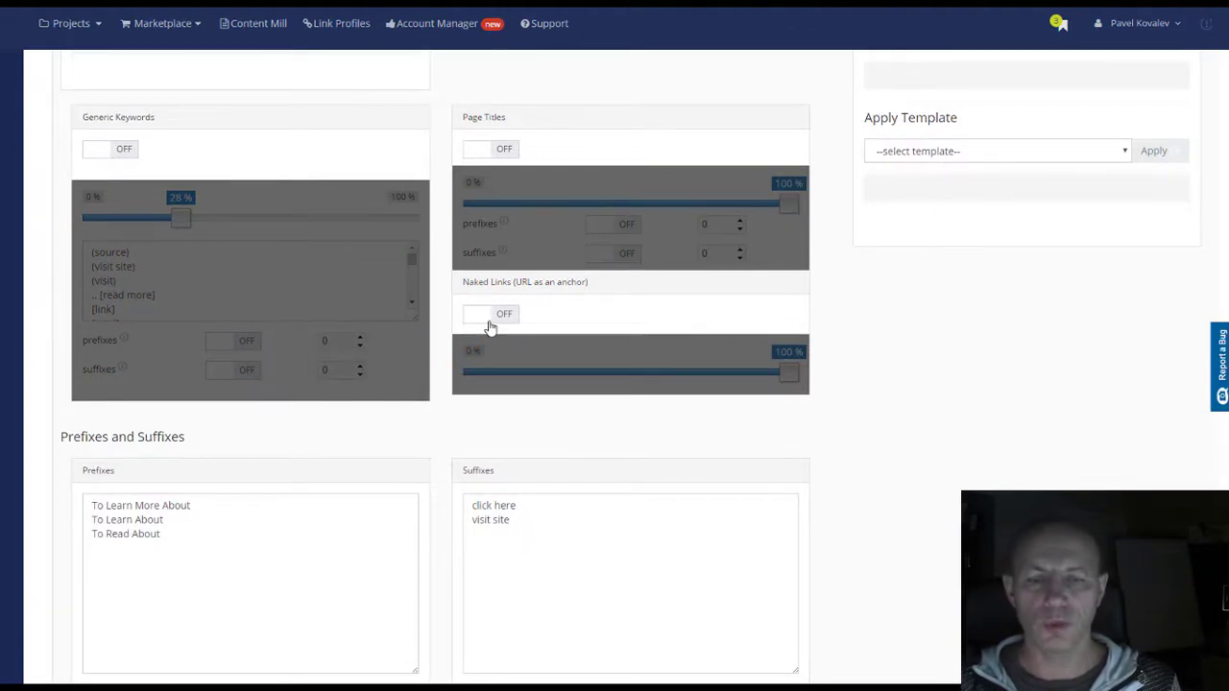
pyautogui.scroll(2, 620, 345)
pyautogui.scroll(2, 346, 350)
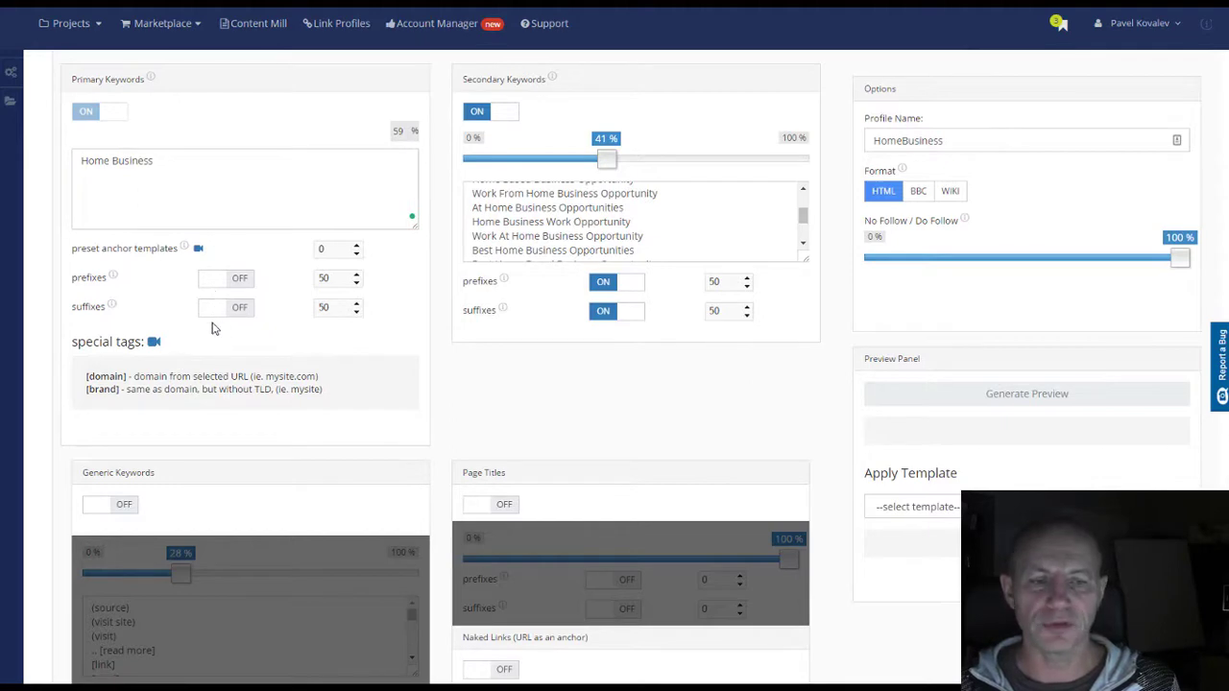
pyautogui.moveTo(502, 309)
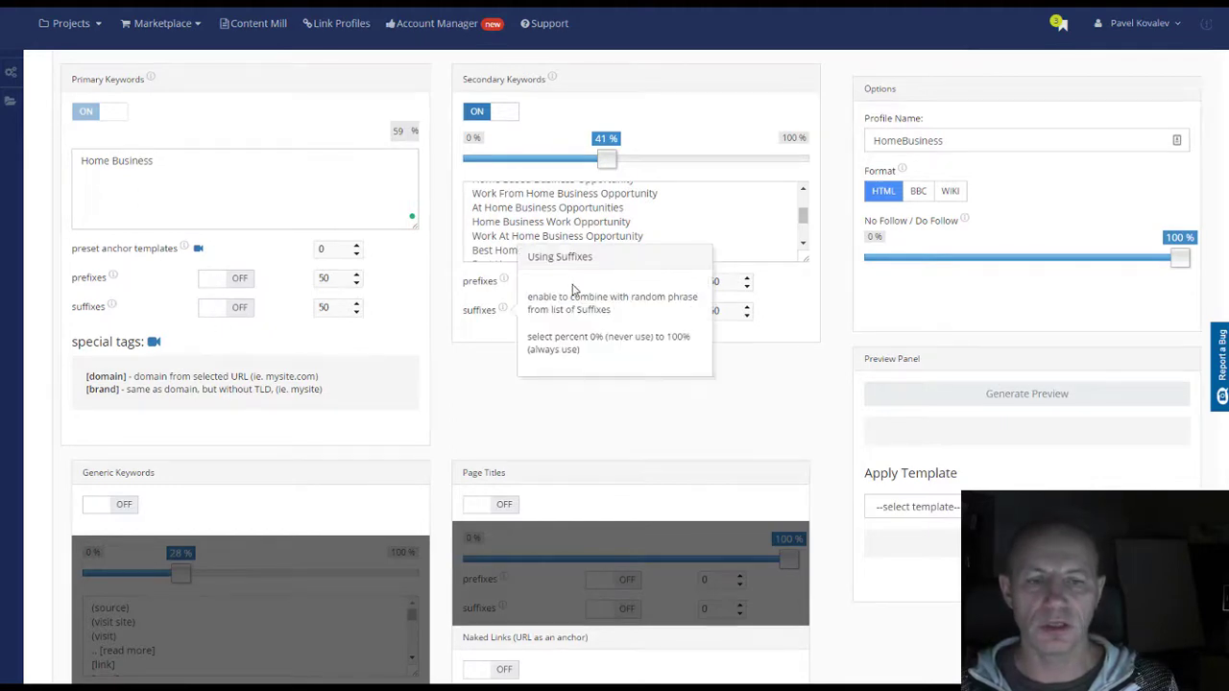
pyautogui.scroll(-5, 658, 354)
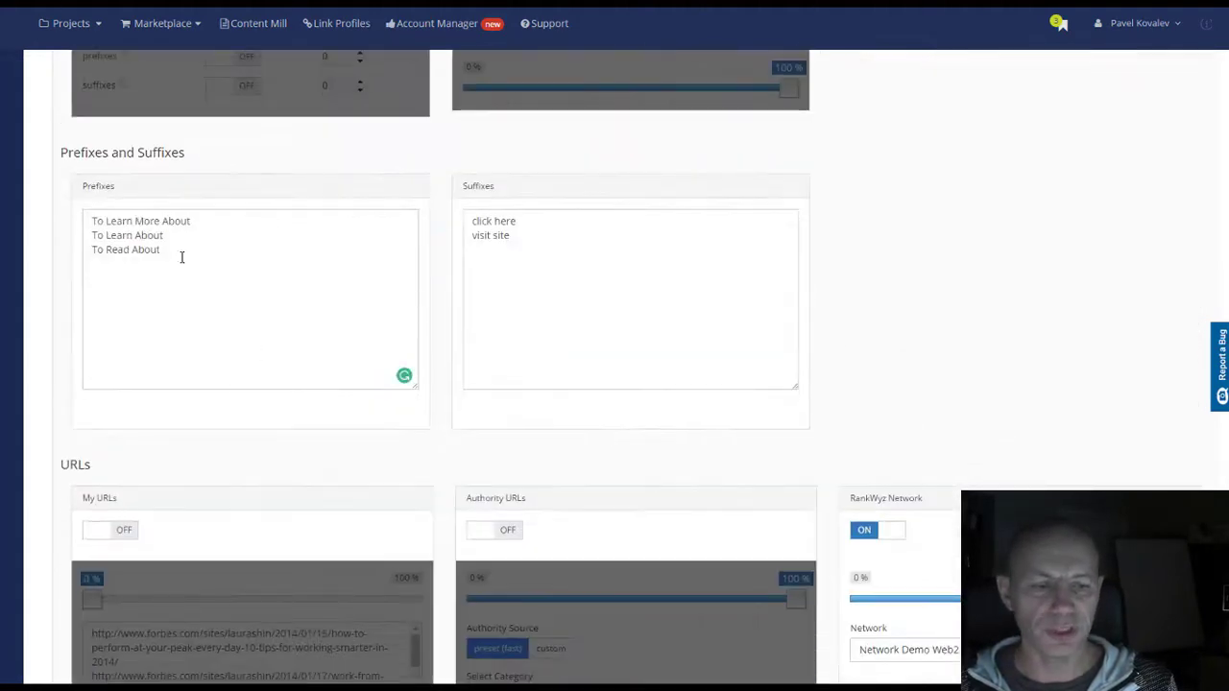
pyautogui.moveTo(181, 258); pyautogui.dragTo(83, 235)
pyautogui.click(188, 238)
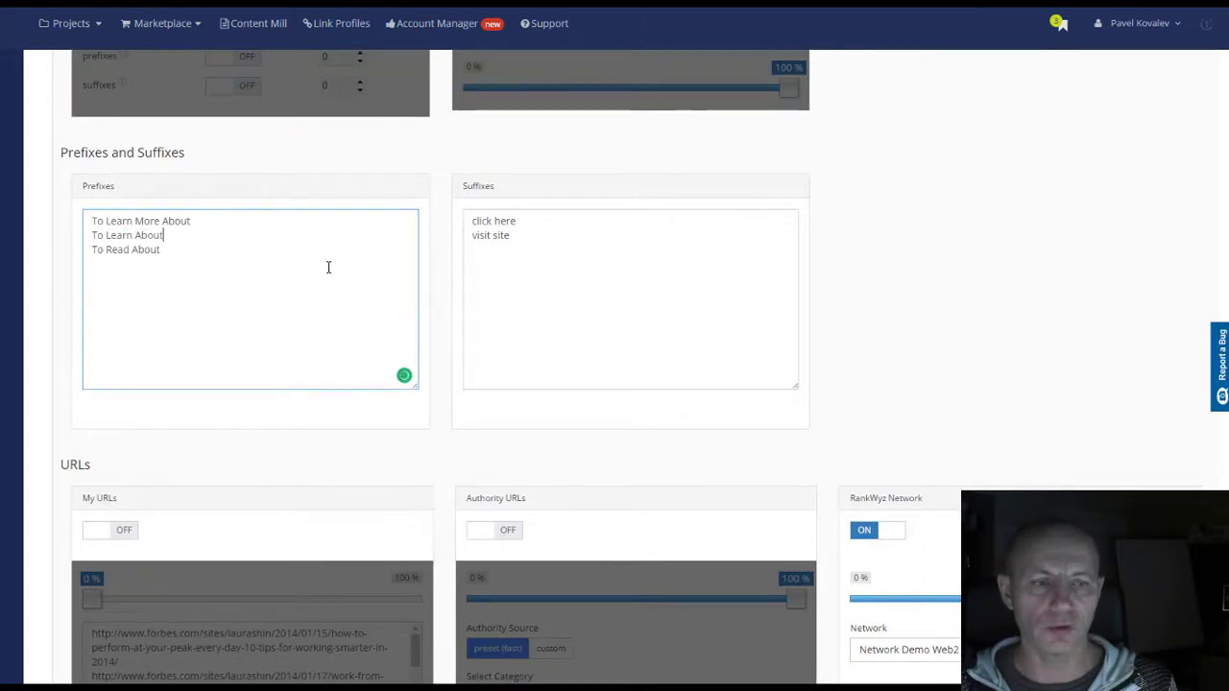
pyautogui.scroll(4, 628, 354)
pyautogui.scroll(-7, 839, 365)
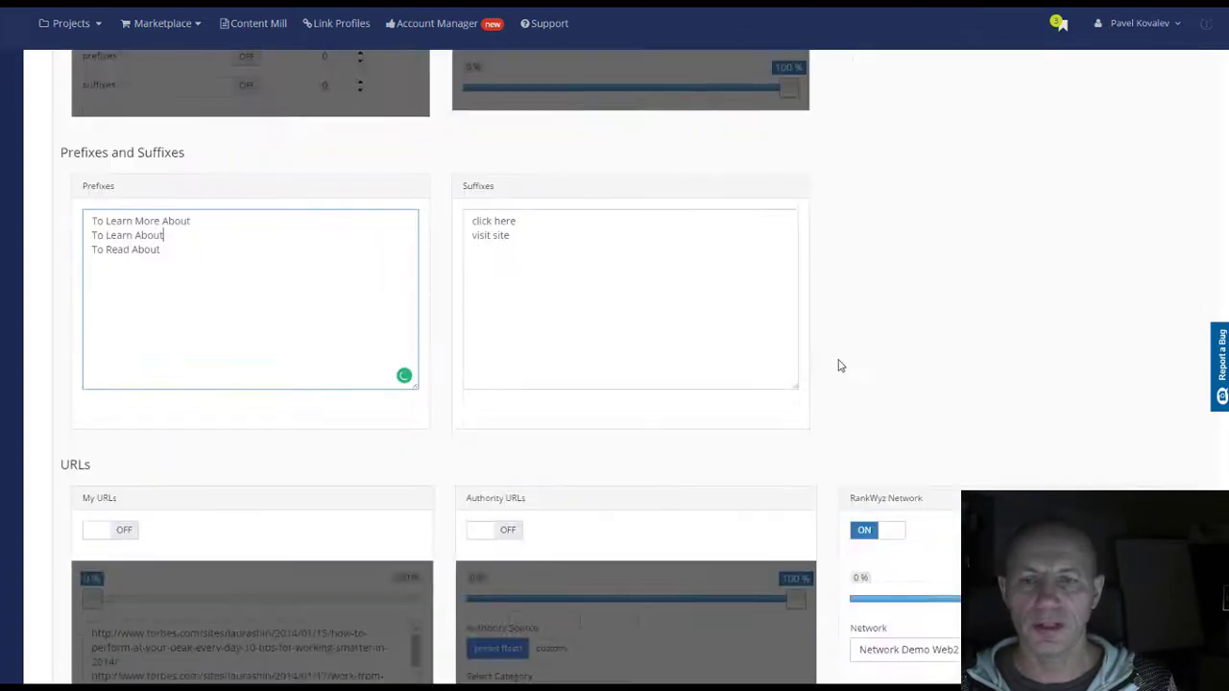
pyautogui.scroll(3, 520, 329)
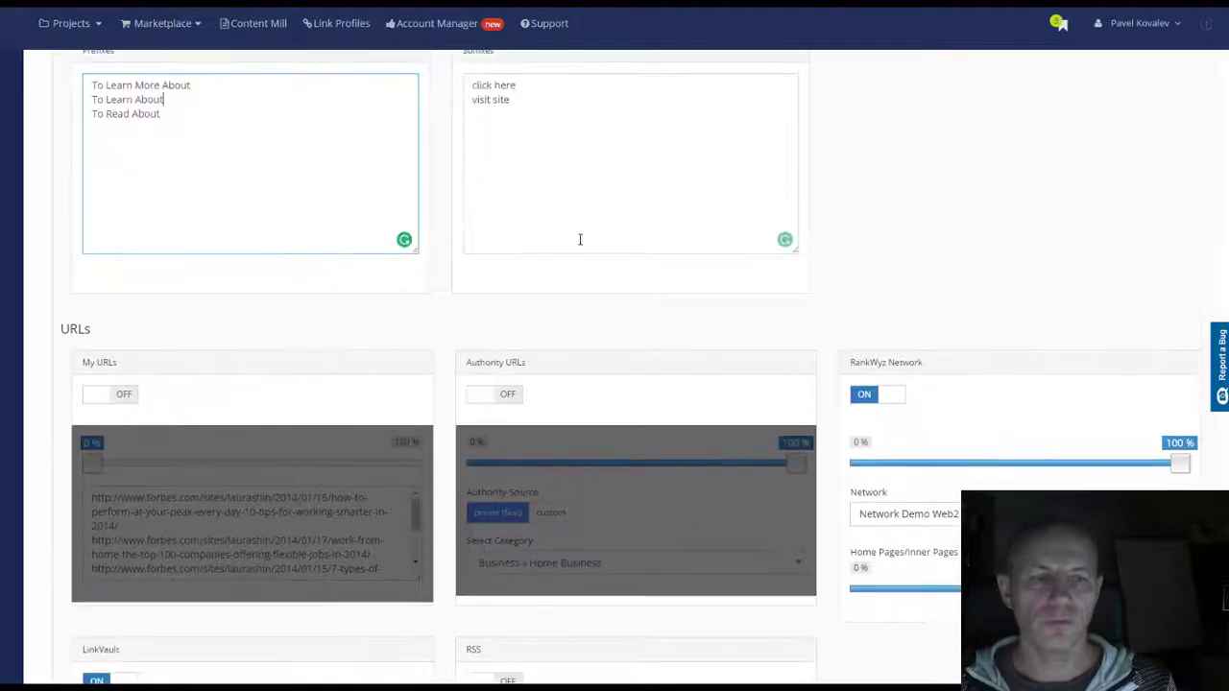
pyautogui.scroll(-3, 554, 170)
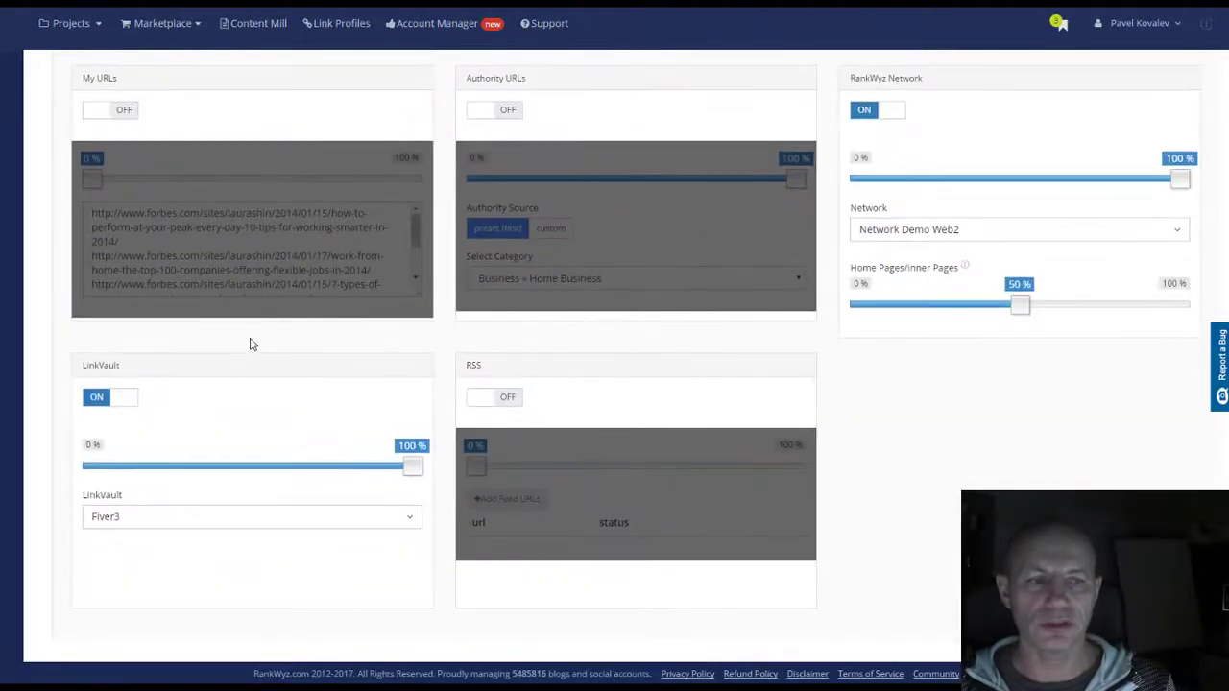
# Enable Authority URLs at 47% with the preset source and the Business » Home Business category, briefly viewing the custom keyword option.
pyautogui.scroll(2, 251, 343)
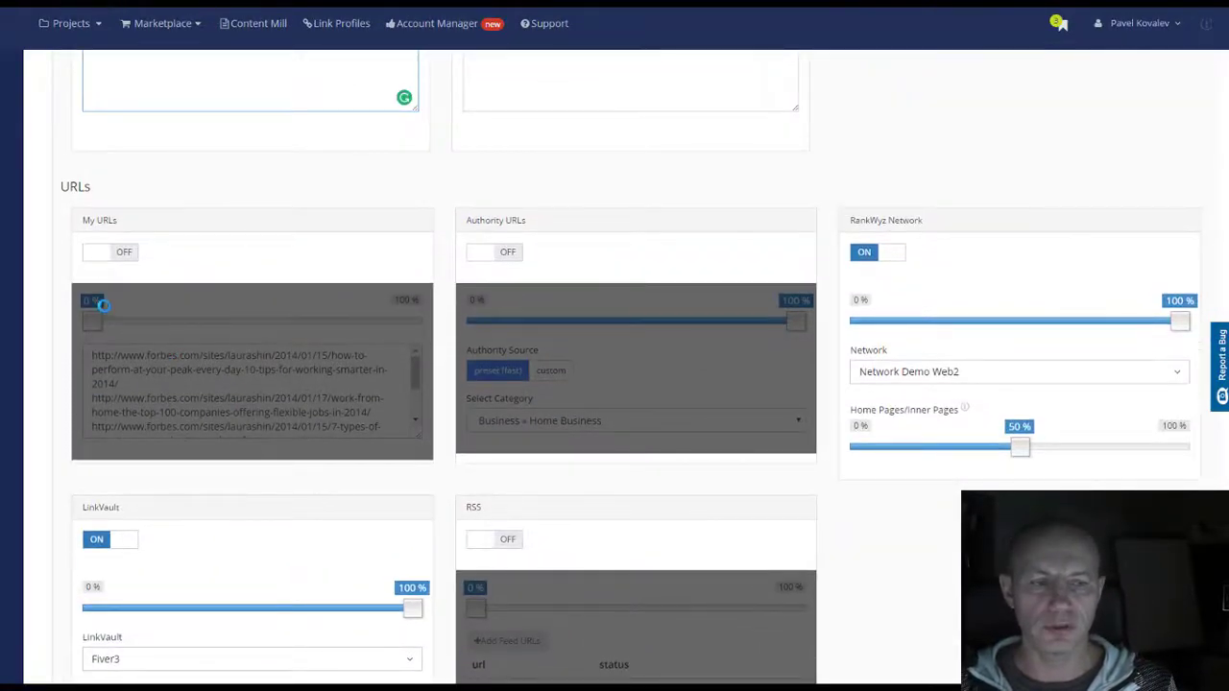
pyautogui.click(483, 252)
pyautogui.moveTo(795, 328); pyautogui.dragTo(625, 326)
pyautogui.click(544, 425)
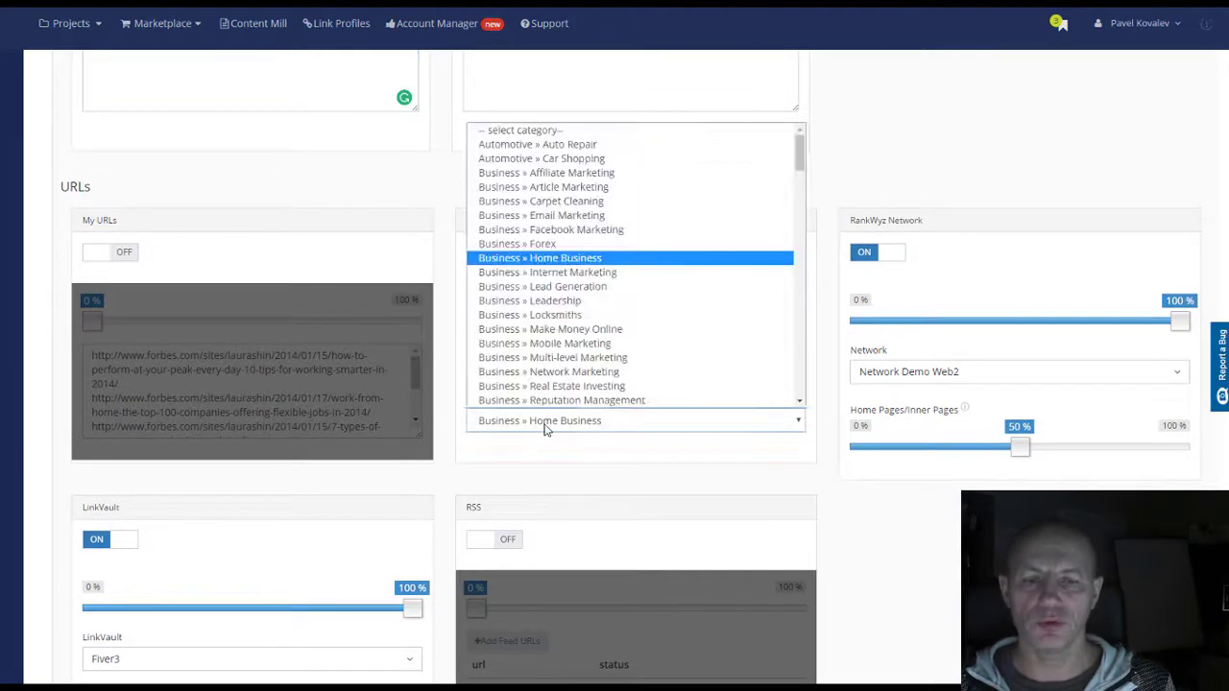
pyautogui.click(544, 429)
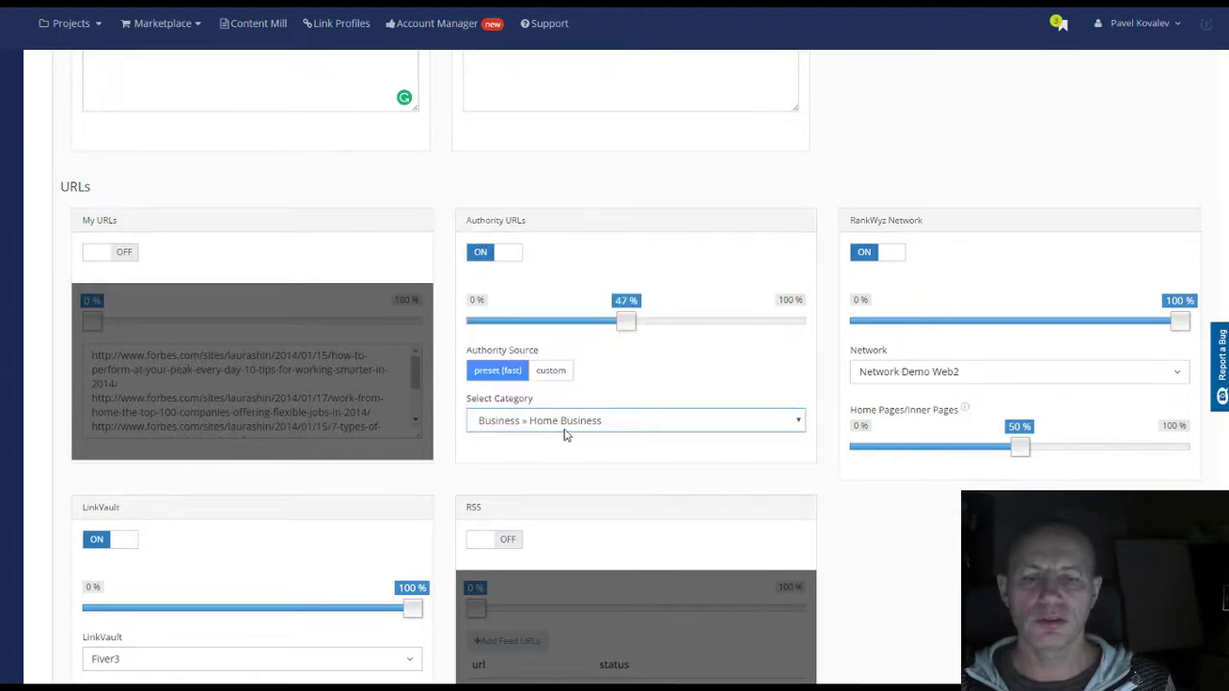
pyautogui.click(551, 371)
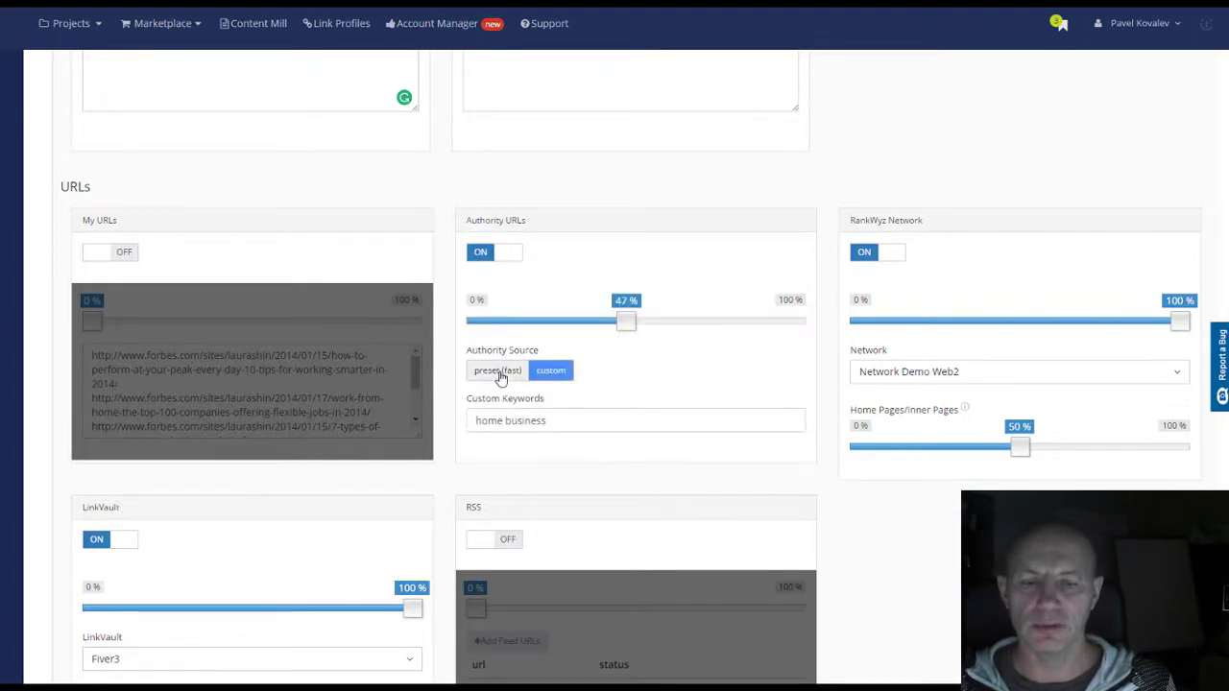
pyautogui.click(498, 371)
# Look over the remaining URL sources and generate the profile's anchor preview several times to compare variations.
pyautogui.scroll(-1, 826, 278)
pyautogui.scroll(-1, 824, 274)
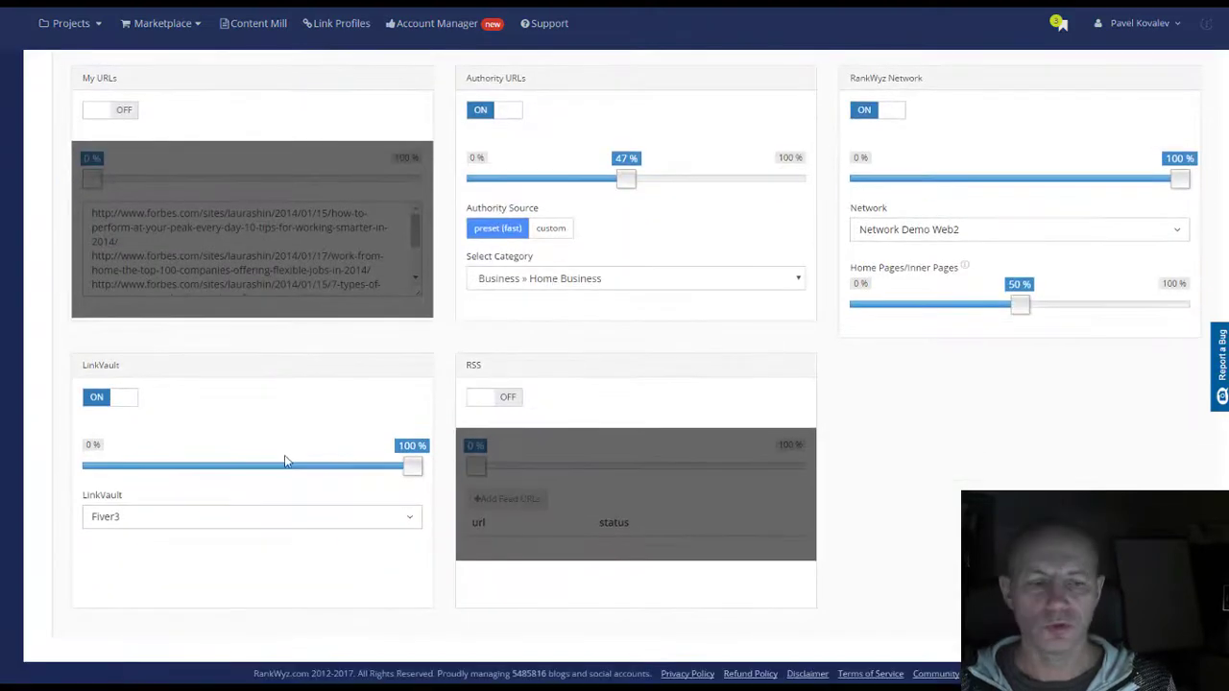
pyautogui.scroll(1, 955, 297)
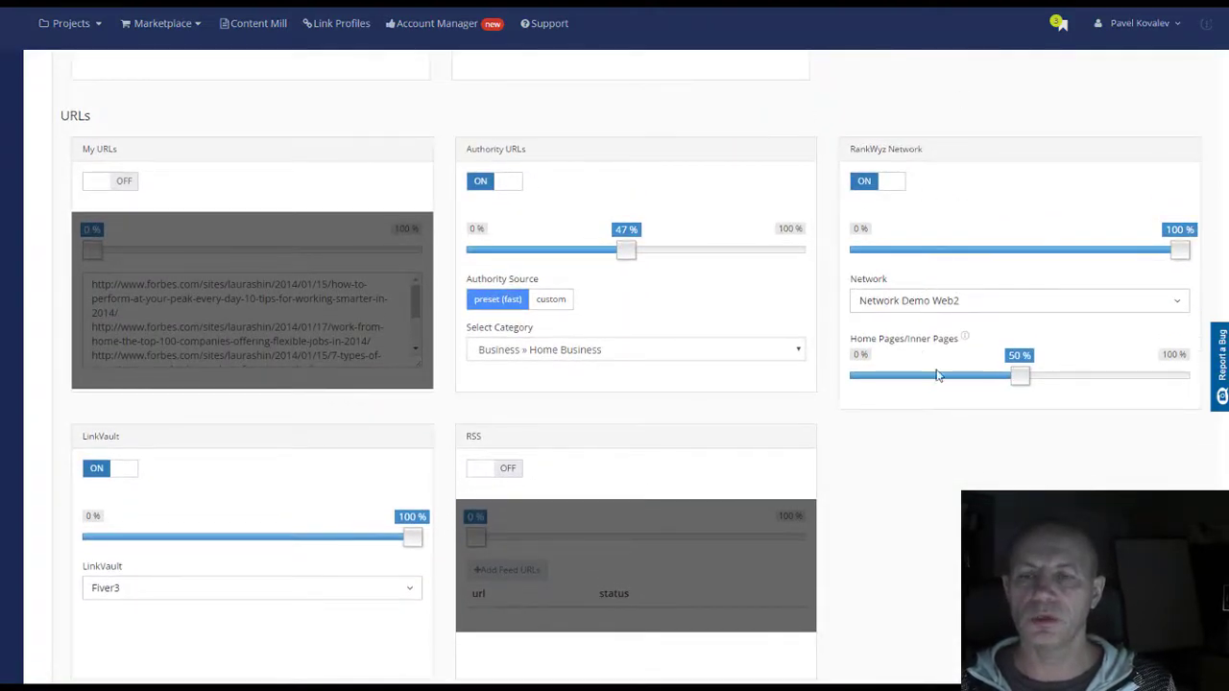
pyautogui.scroll(7, 975, 376)
pyautogui.scroll(2, 164, 266)
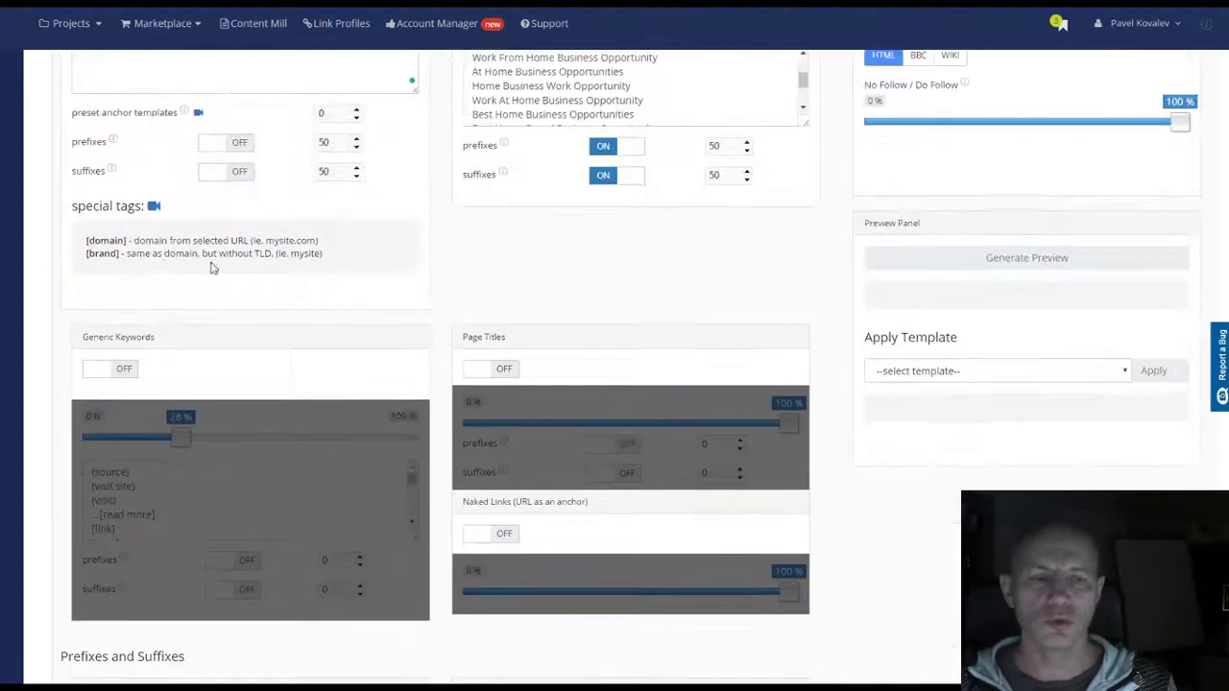
pyautogui.click(1034, 261)
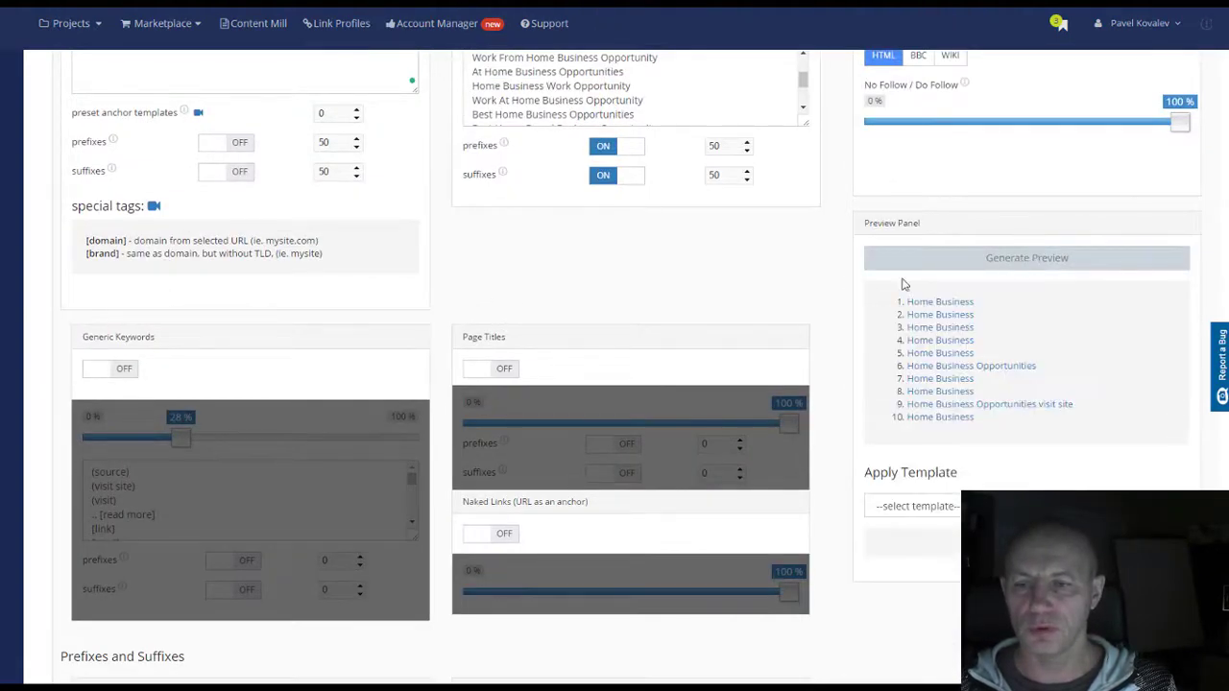
pyautogui.click(1008, 263)
pyautogui.click(1008, 263)
# Preview the profile's link output with the plain.link template applied.
pyautogui.scroll(-2, 1009, 267)
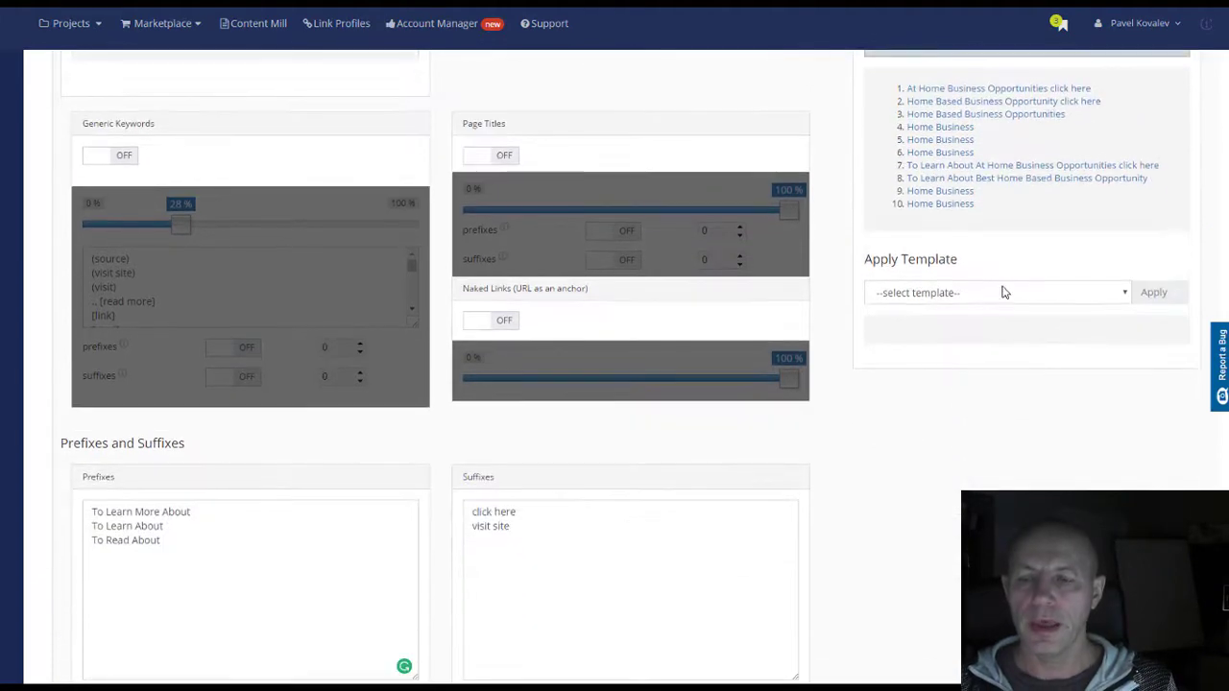
pyautogui.click(981, 296)
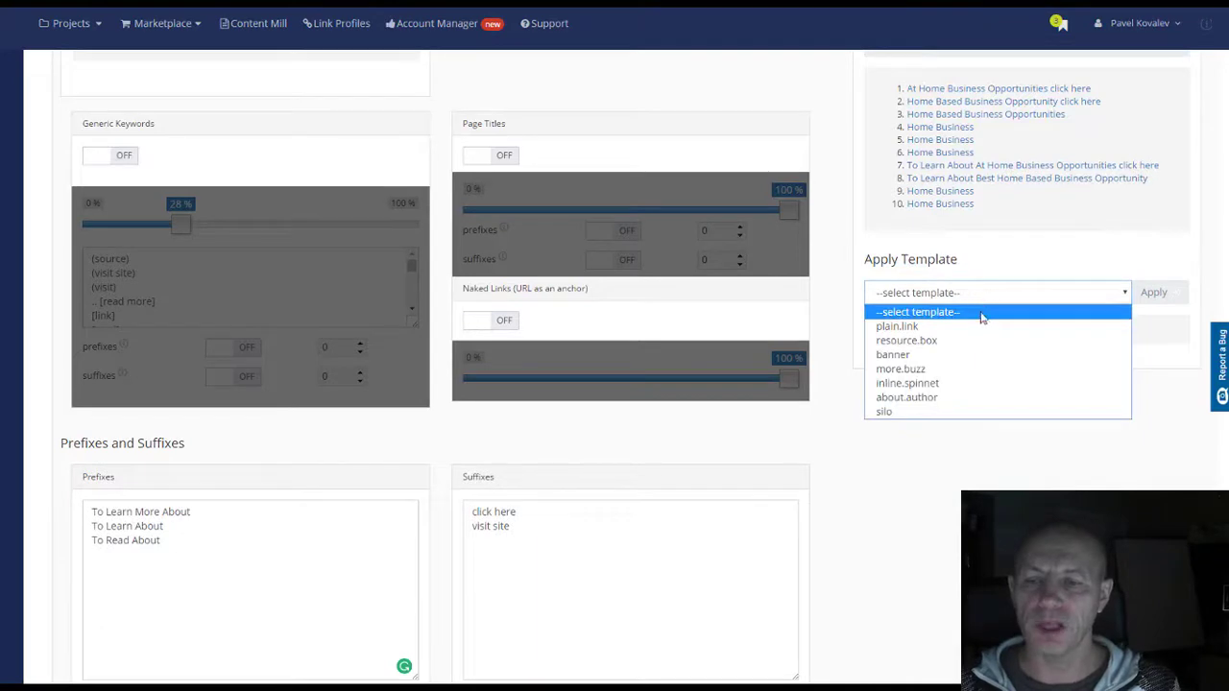
pyautogui.click(980, 327)
pyautogui.click(1153, 294)
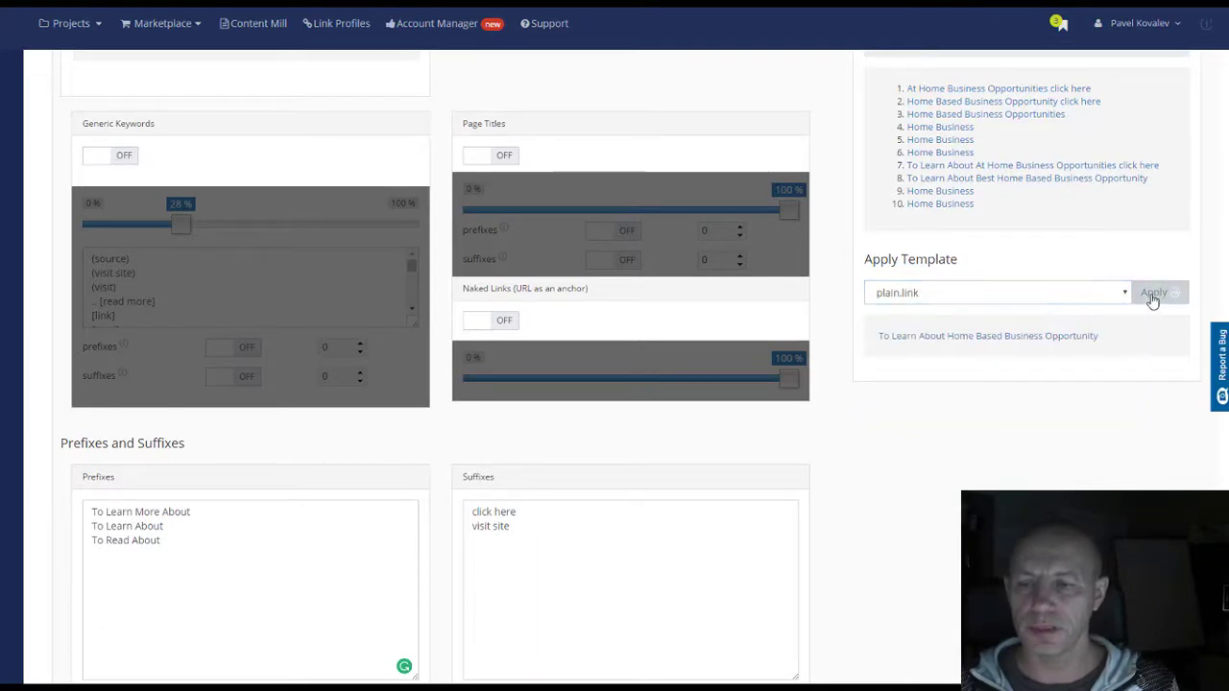
# Apply the resource.box template to the link preview several times to compare its variations.
pyautogui.click(1119, 298)
pyautogui.click(1043, 341)
pyautogui.click(1151, 296)
pyautogui.click(1151, 296)
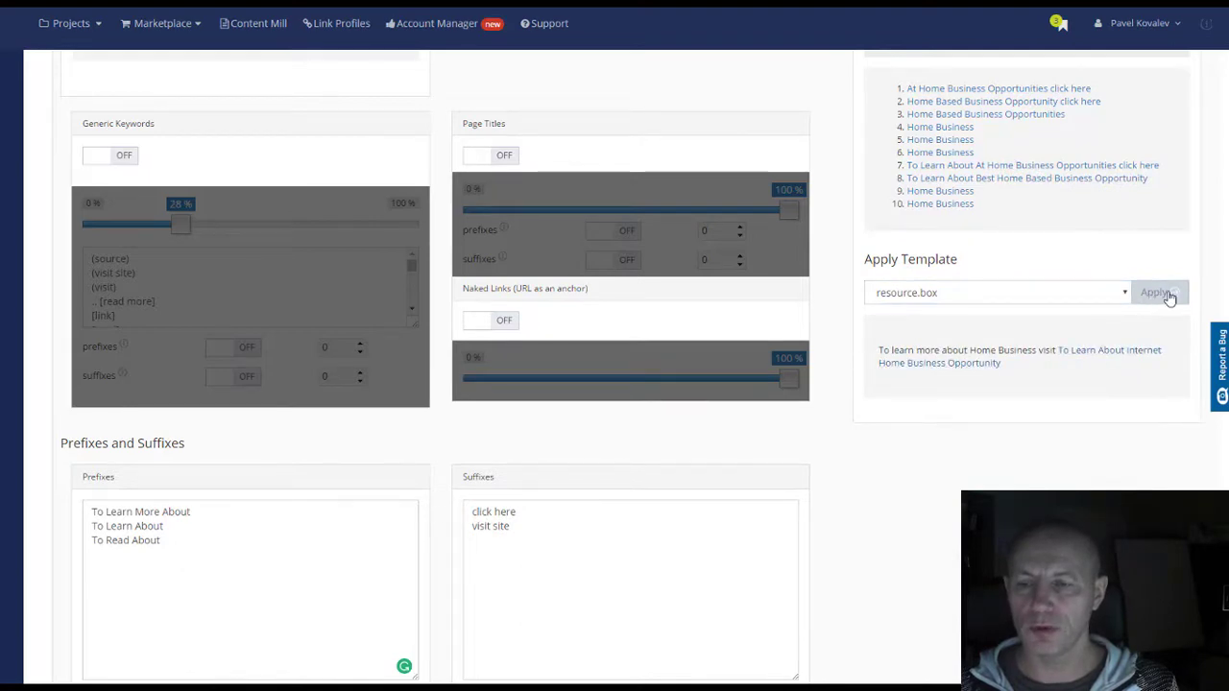
pyautogui.click(1169, 299)
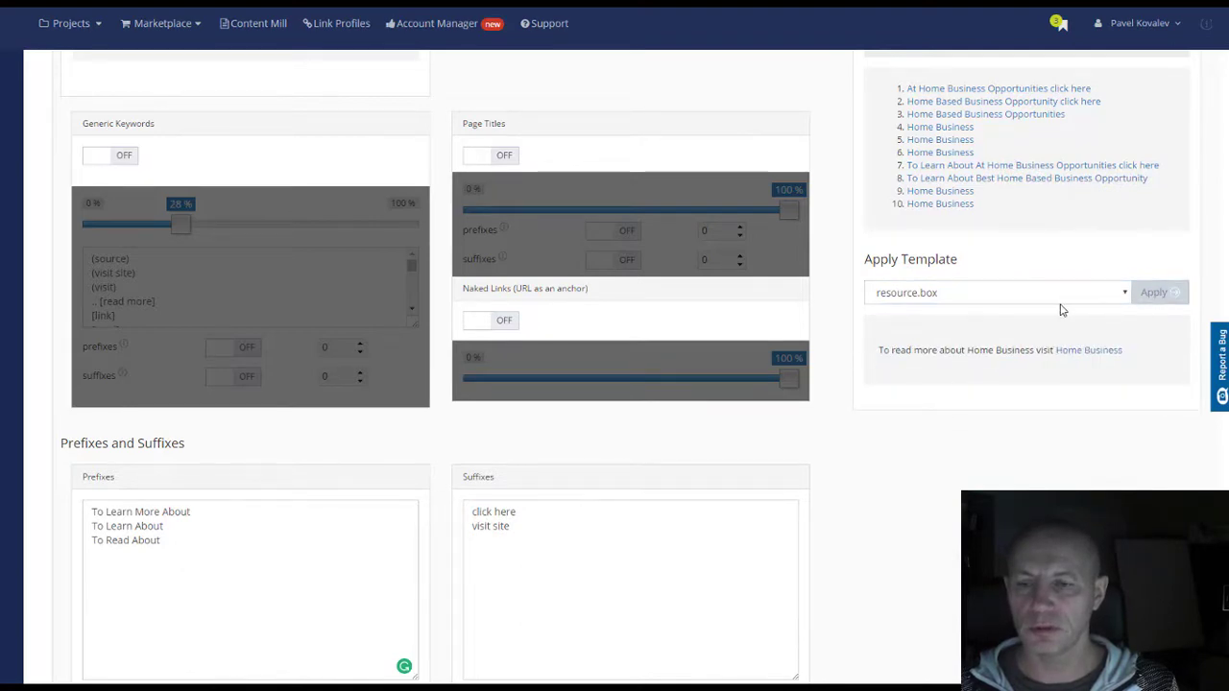
# Apply the banner template to the link preview and regenerate it once more.
pyautogui.click(999, 298)
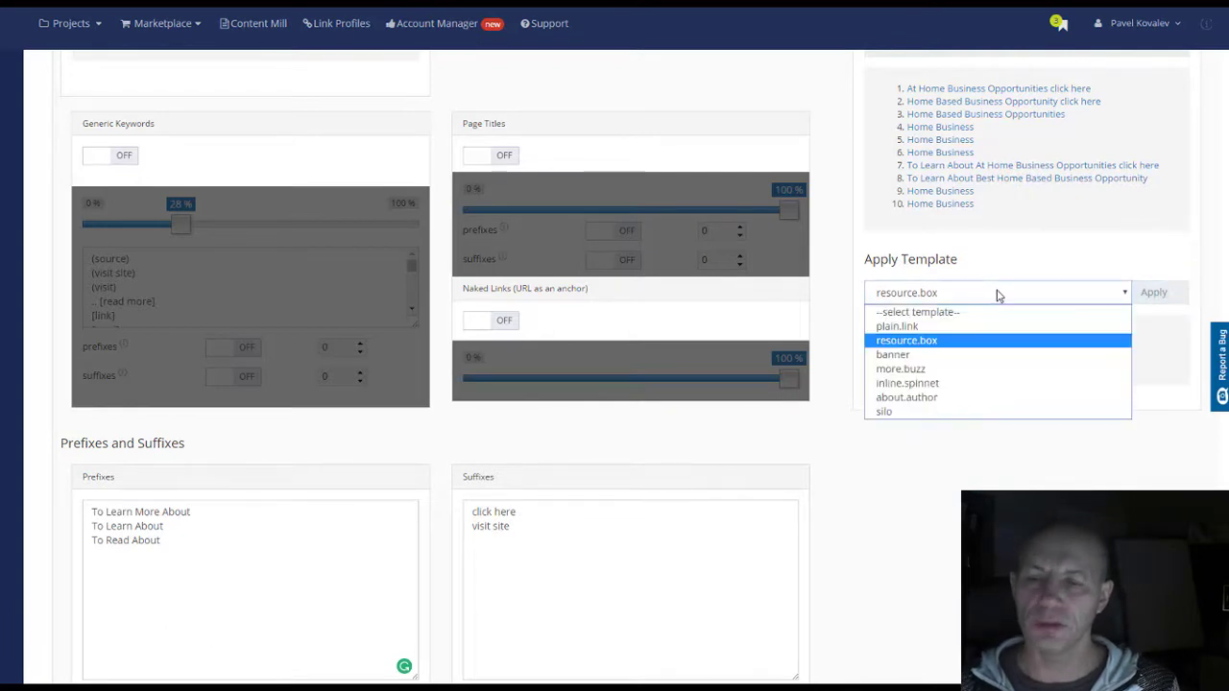
pyautogui.click(993, 354)
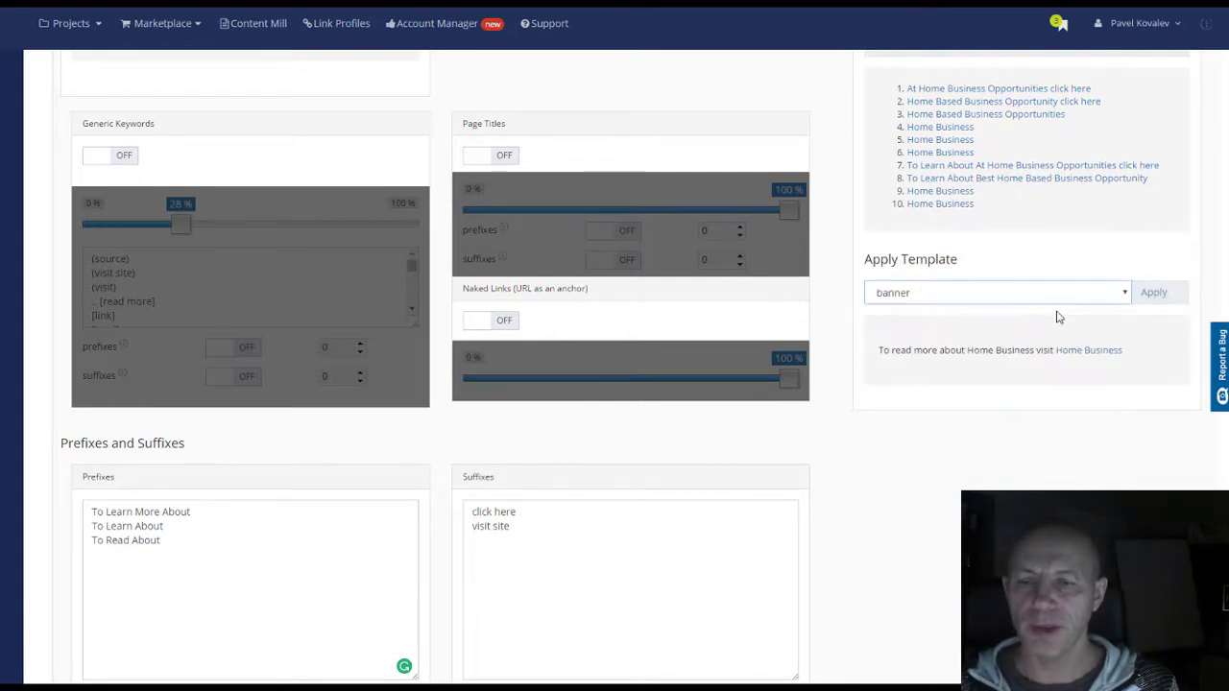
pyautogui.click(1166, 295)
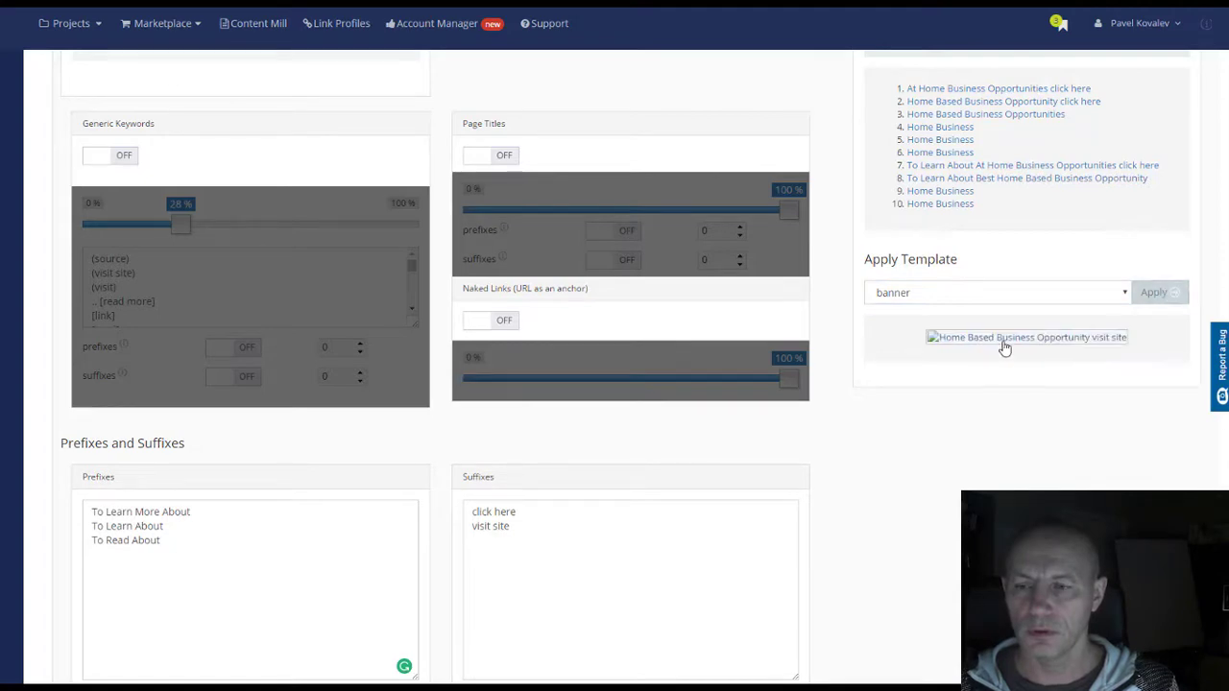
pyautogui.click(1157, 300)
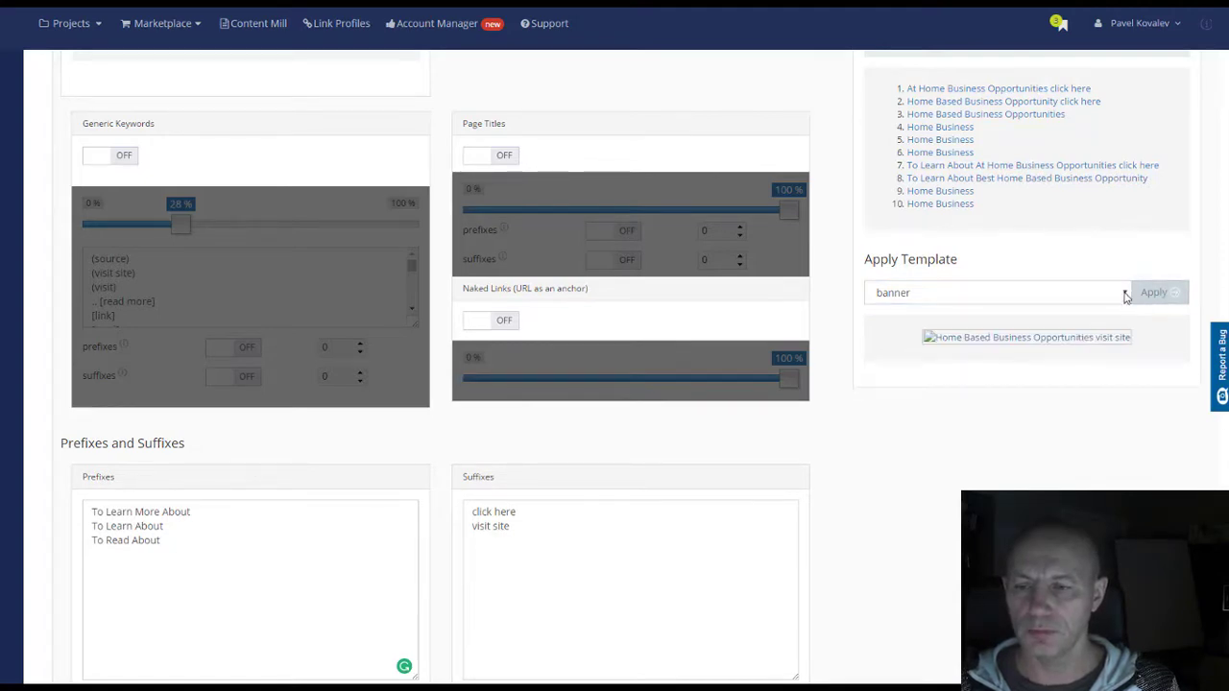
# Preview the profile's links with the more.buzz template and with the about.author template.
pyautogui.click(1126, 296)
pyautogui.click(1032, 371)
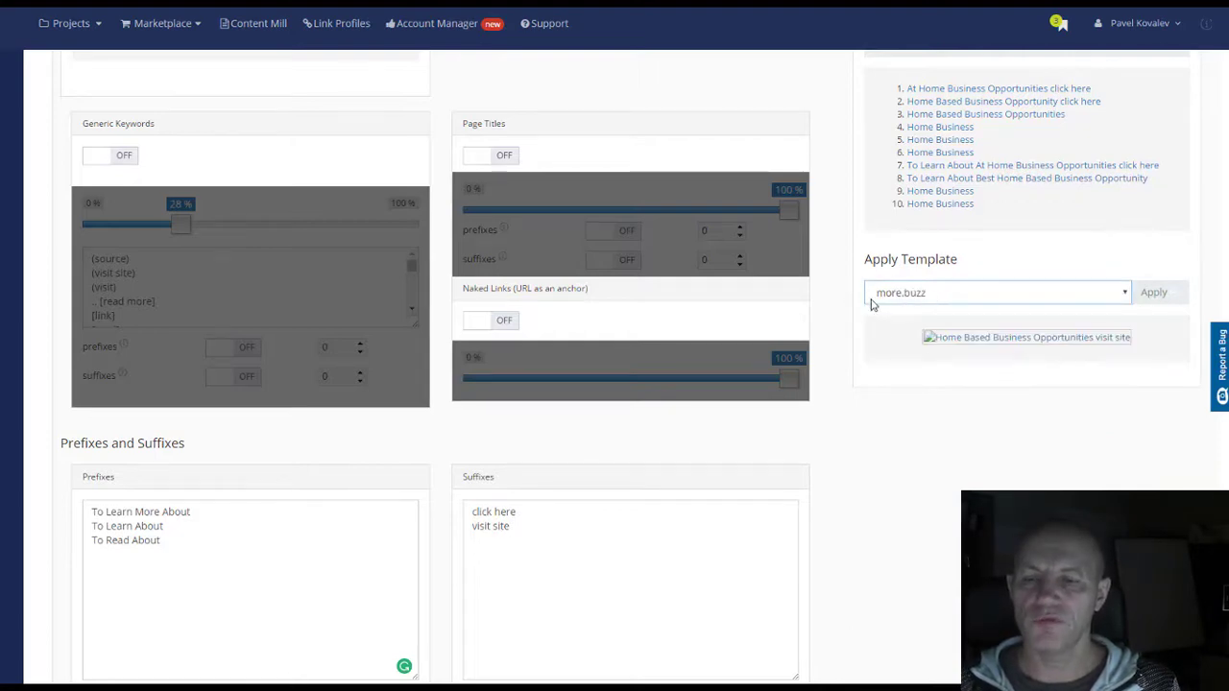
pyautogui.click(1151, 296)
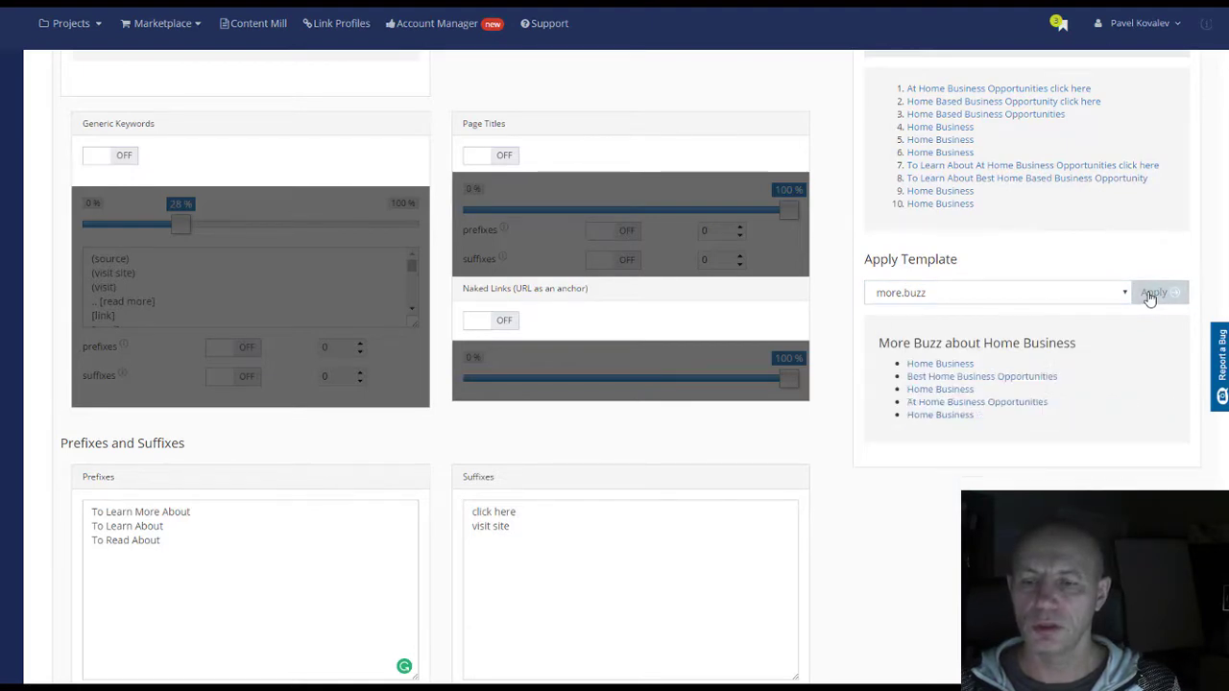
pyautogui.click(1022, 302)
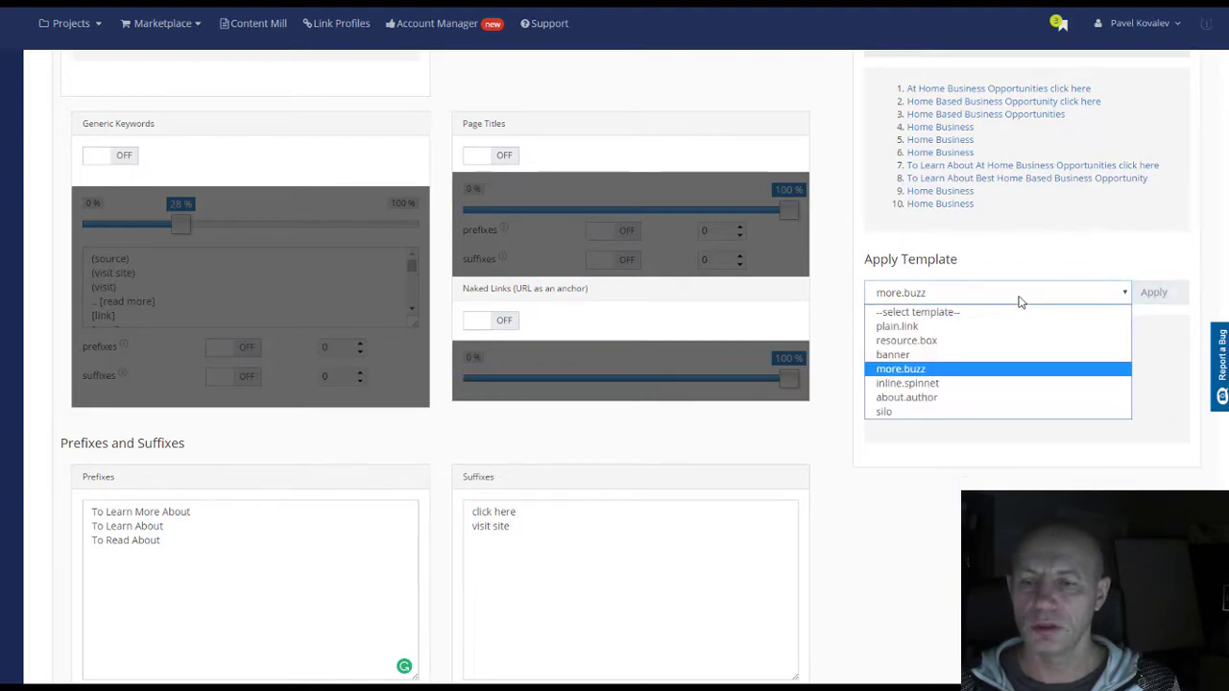
pyautogui.click(1009, 397)
pyautogui.click(1149, 300)
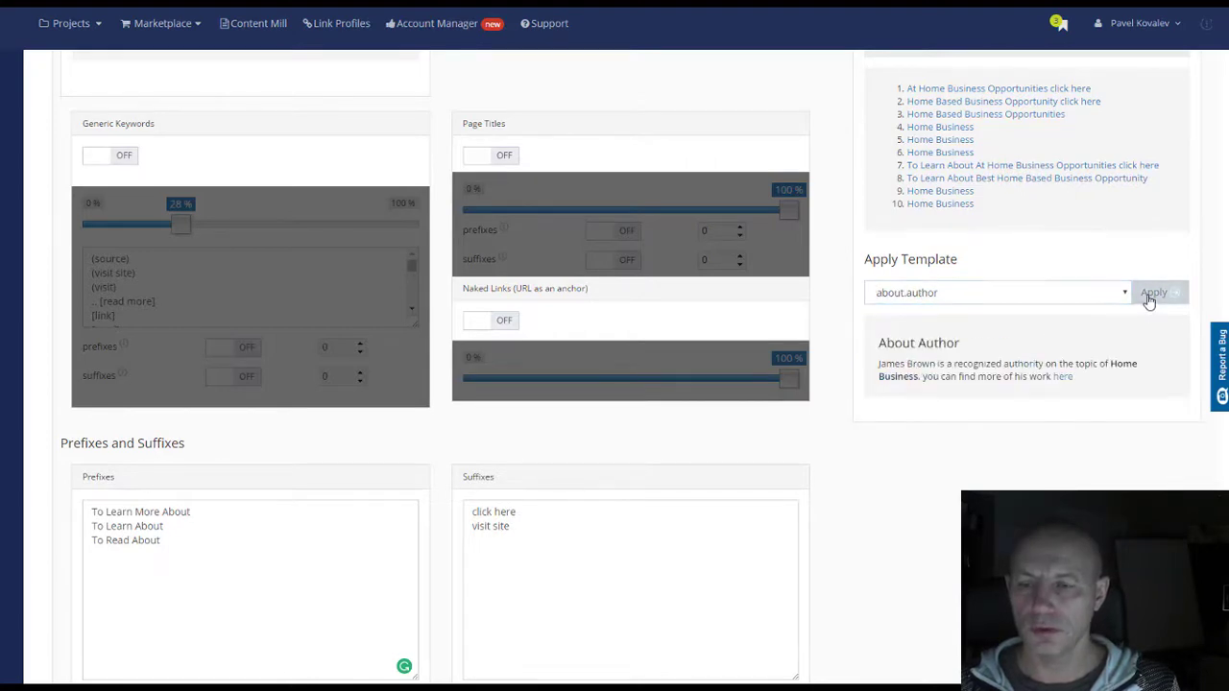
# Regenerate the about.author template preview twice and review the HomeBusiness link profile's keyword and option settings.
pyautogui.click(1149, 299)
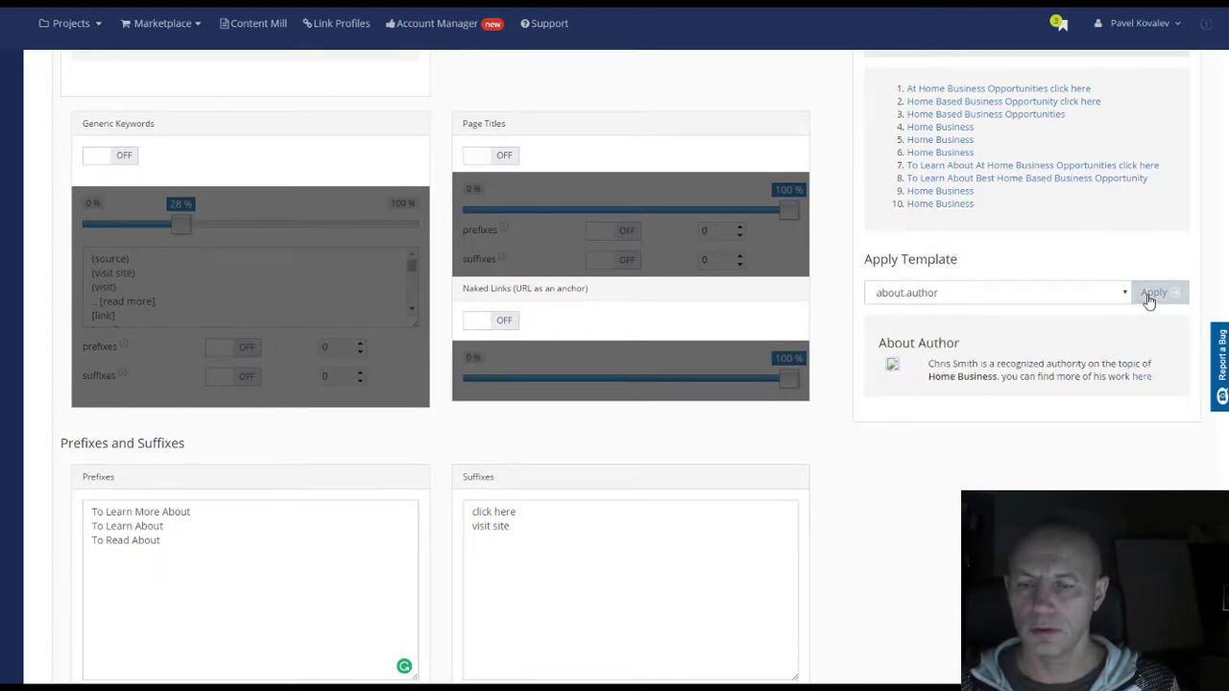
pyautogui.click(1150, 300)
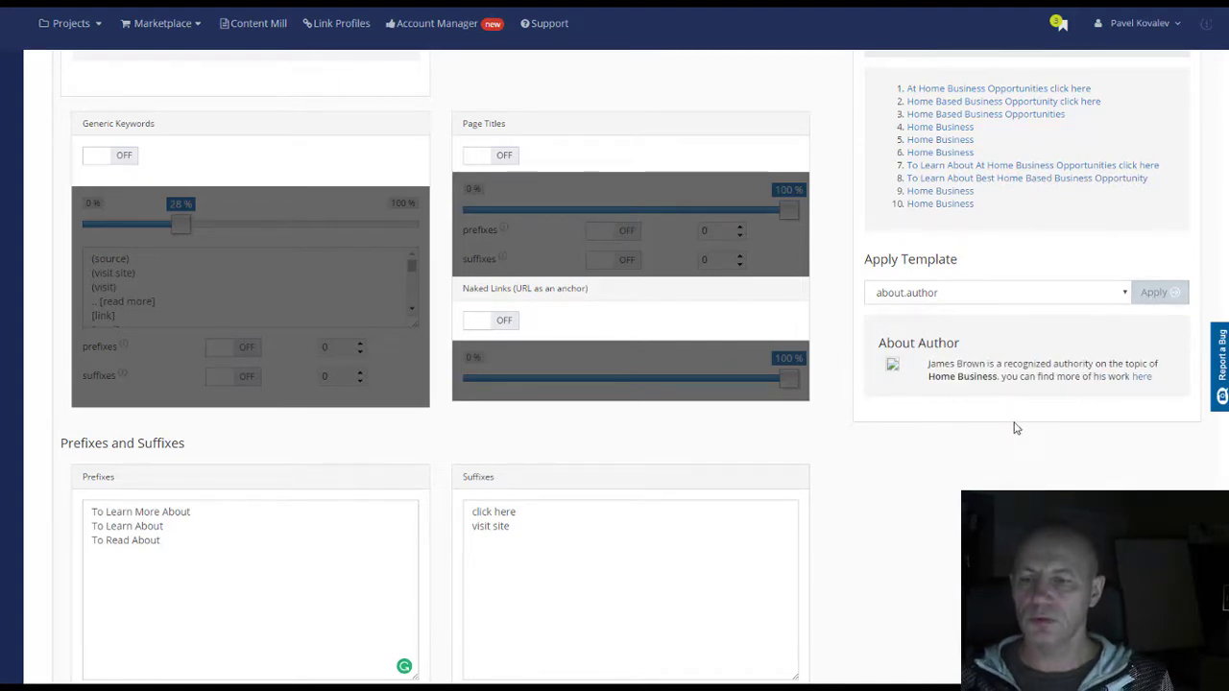
pyautogui.scroll(5, 1020, 424)
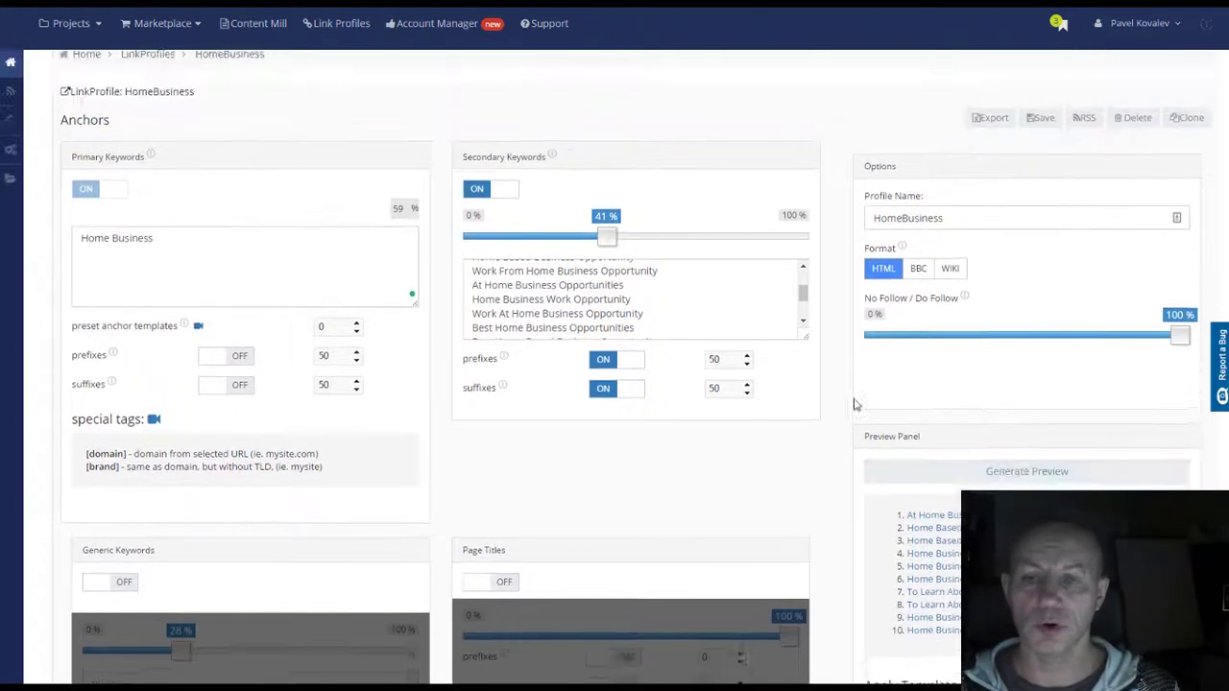
pyautogui.scroll(-2, 795, 389)
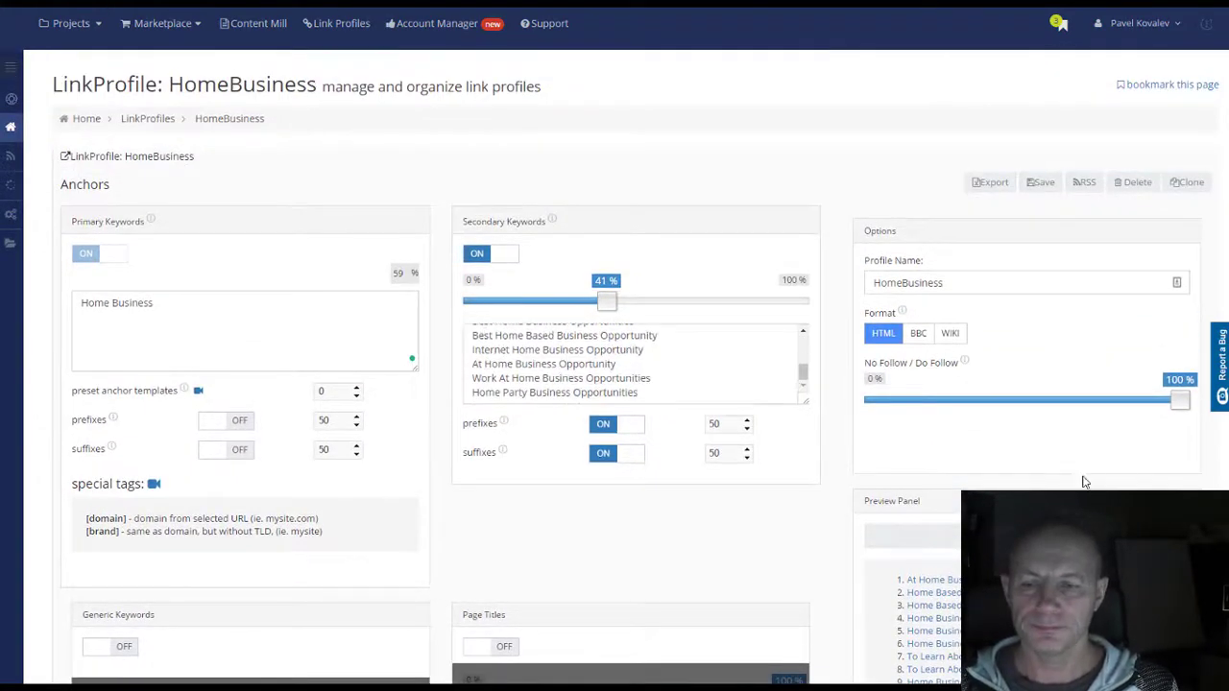
pyautogui.scroll(-2, 1073, 479)
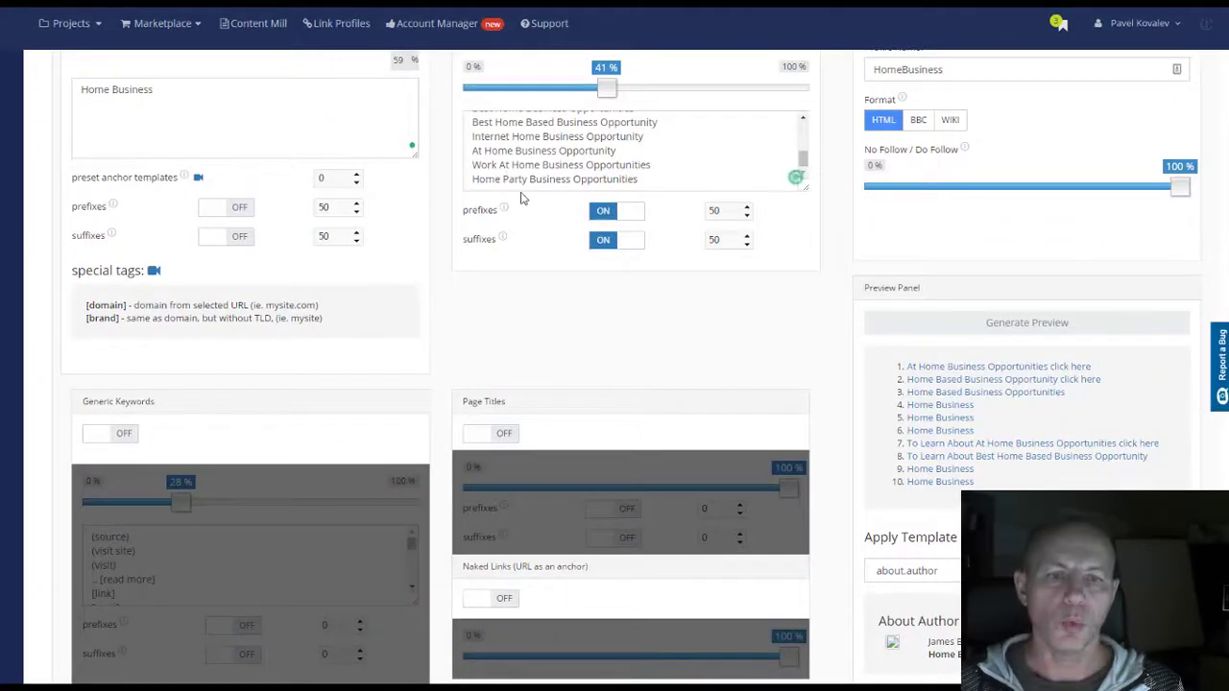
pyautogui.scroll(3, 521, 197)
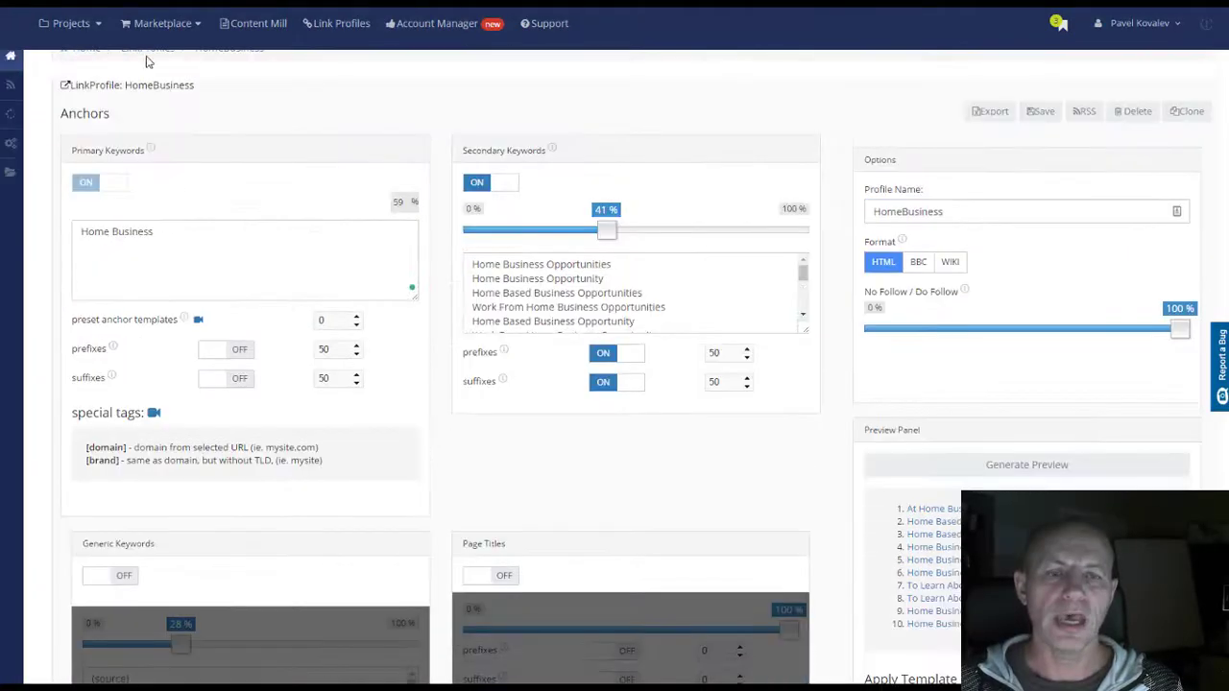
# Open the Vicamp.net project, check its submissions, and open the sw pbn private blog network from the project overview.
pyautogui.click(94, 32)
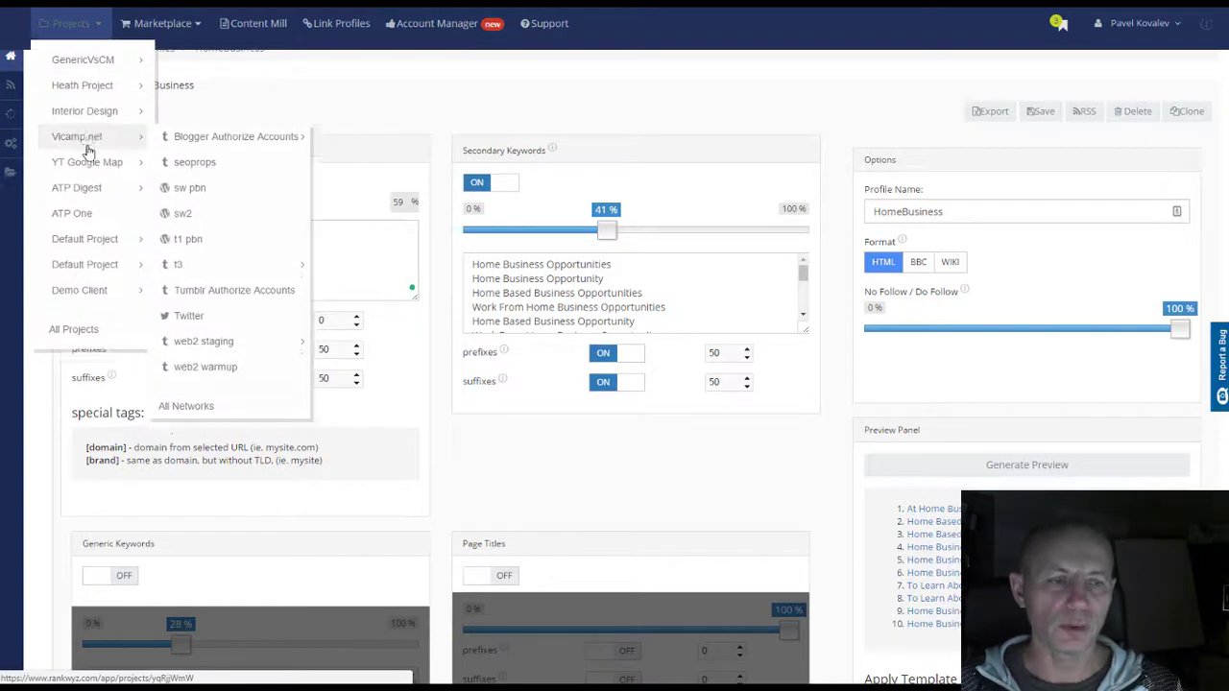
pyautogui.click(123, 151)
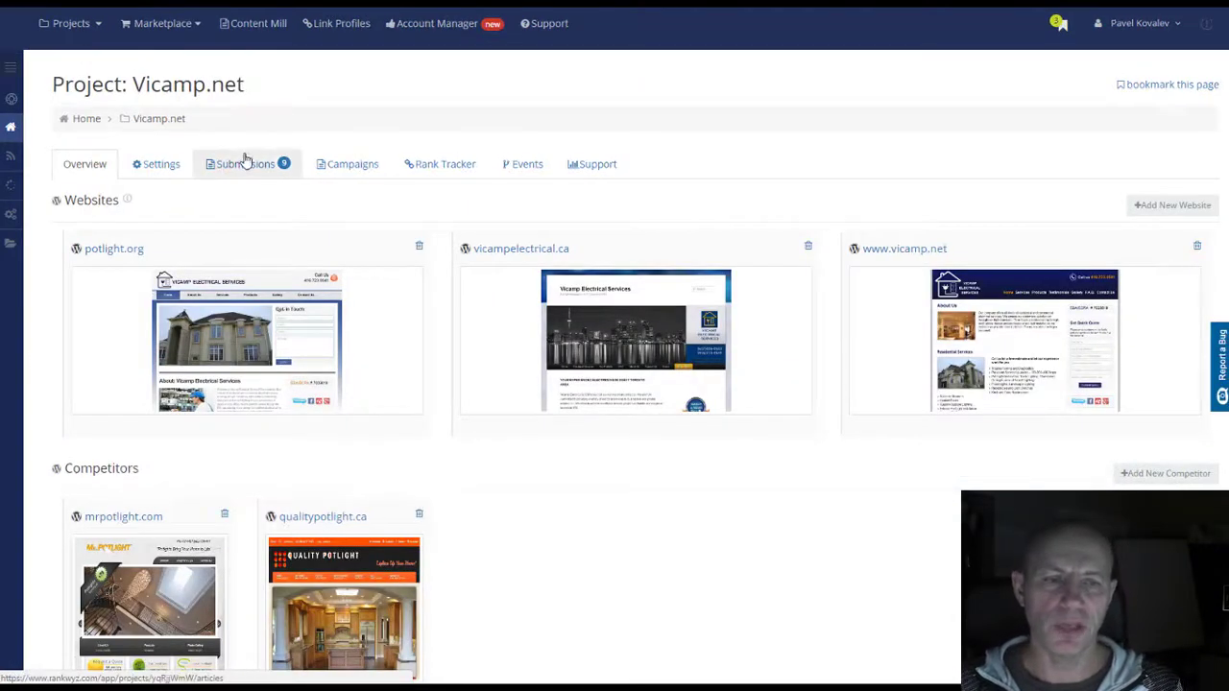
pyautogui.click(250, 164)
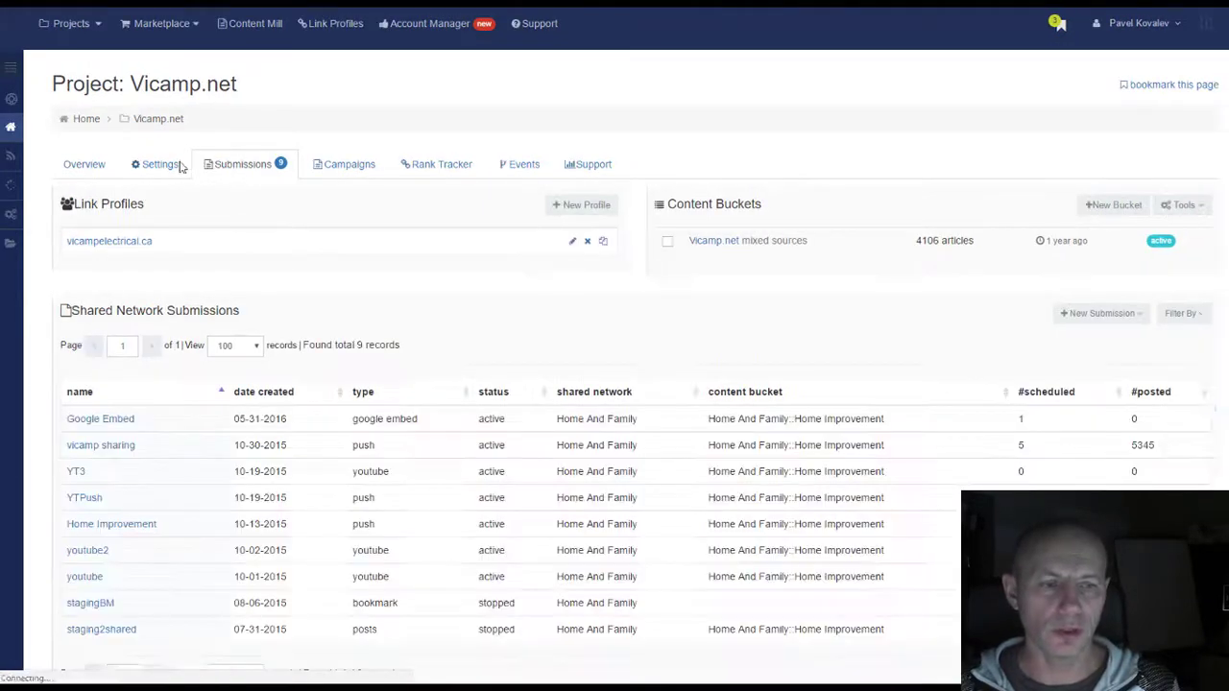
pyautogui.click(96, 164)
pyautogui.scroll(-5, 204, 515)
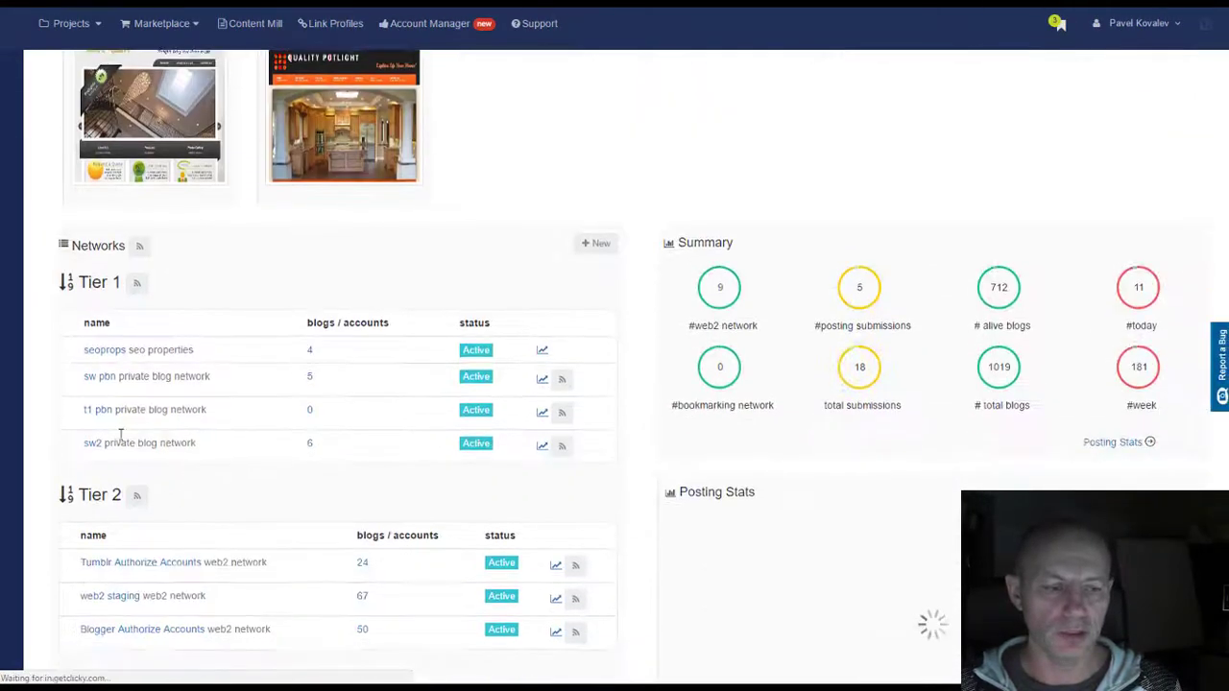
pyautogui.click(176, 389)
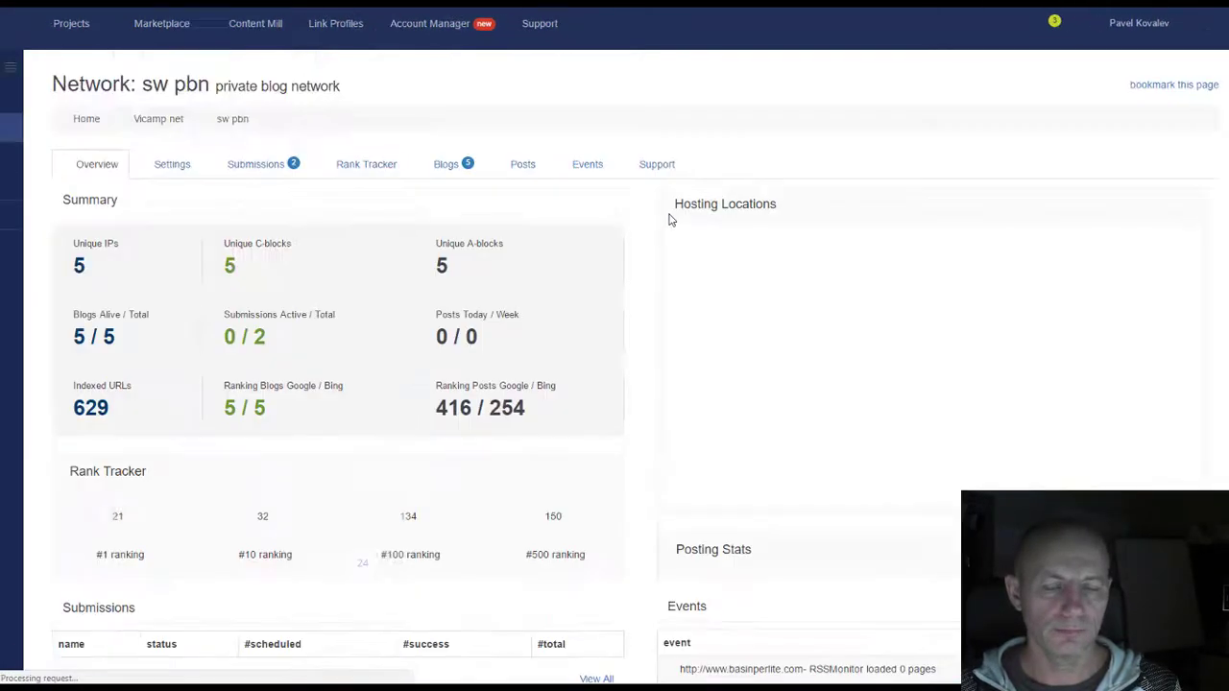
# Start a new posts submission for the sw pbn network and look through the available content buckets.
pyautogui.click(276, 171)
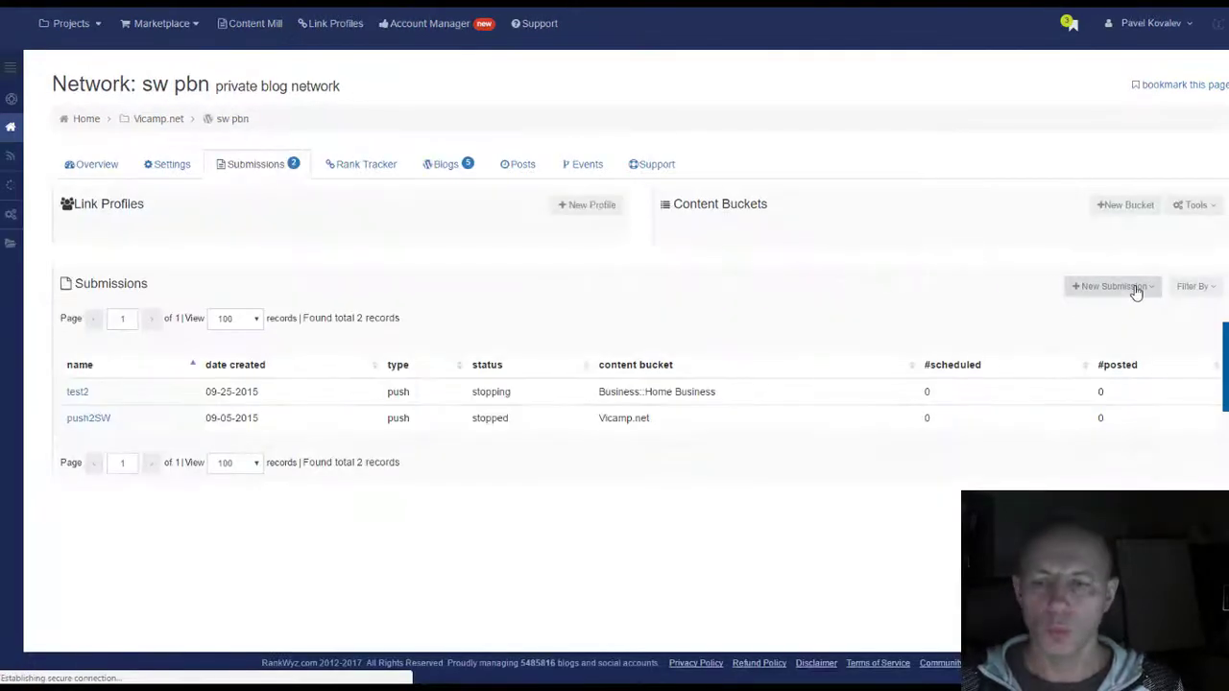
pyautogui.click(1114, 287)
pyautogui.click(1119, 319)
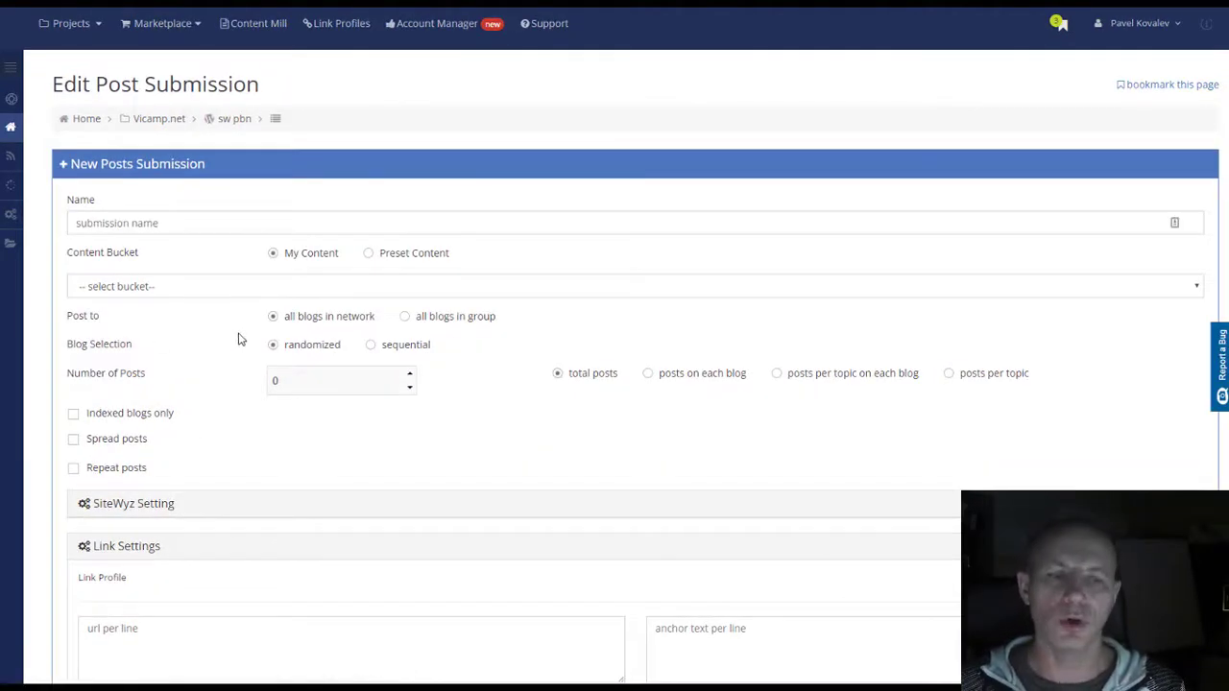
pyautogui.click(344, 292)
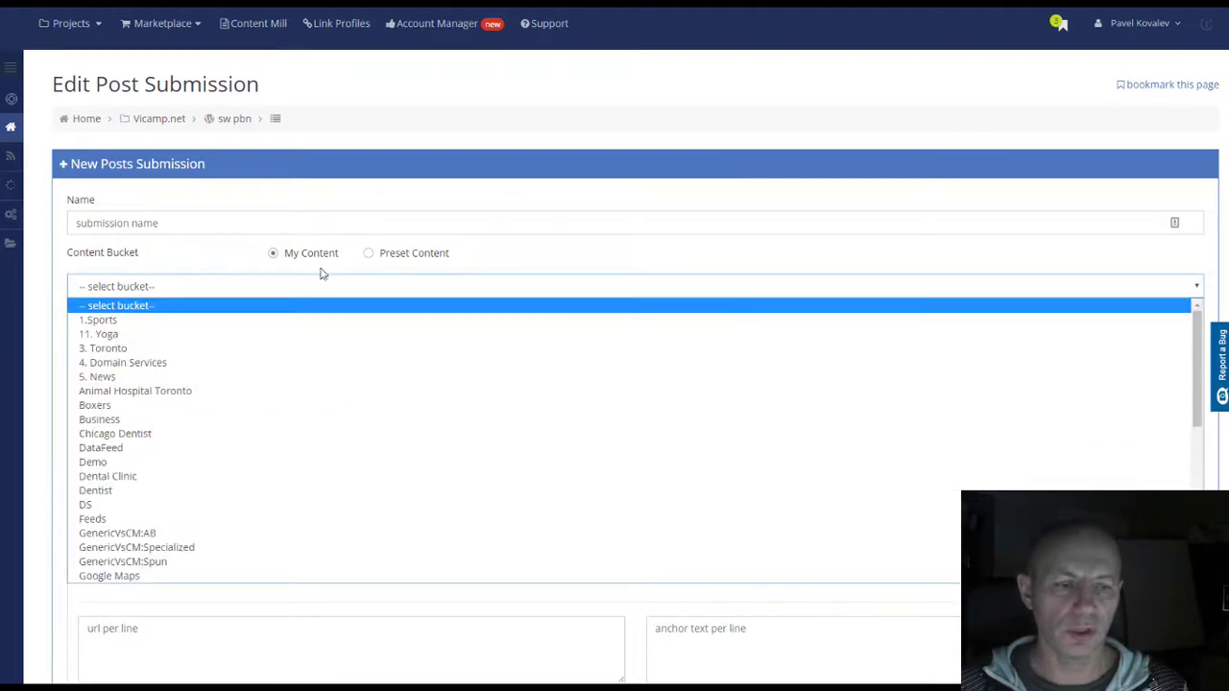
pyautogui.click(643, 261)
pyautogui.scroll(-2, 634, 265)
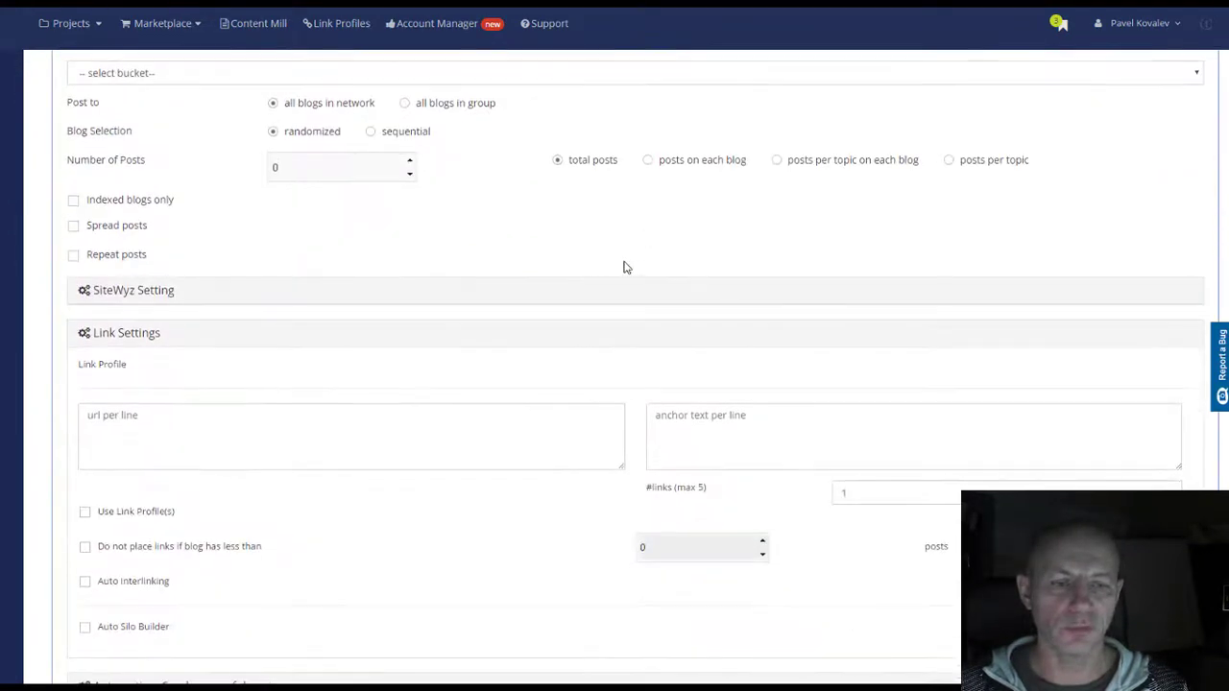
# Try the Spread posts and Repeat posts options, including Stop After, and turn them off again.
pyautogui.click(74, 226)
pyautogui.click(74, 226)
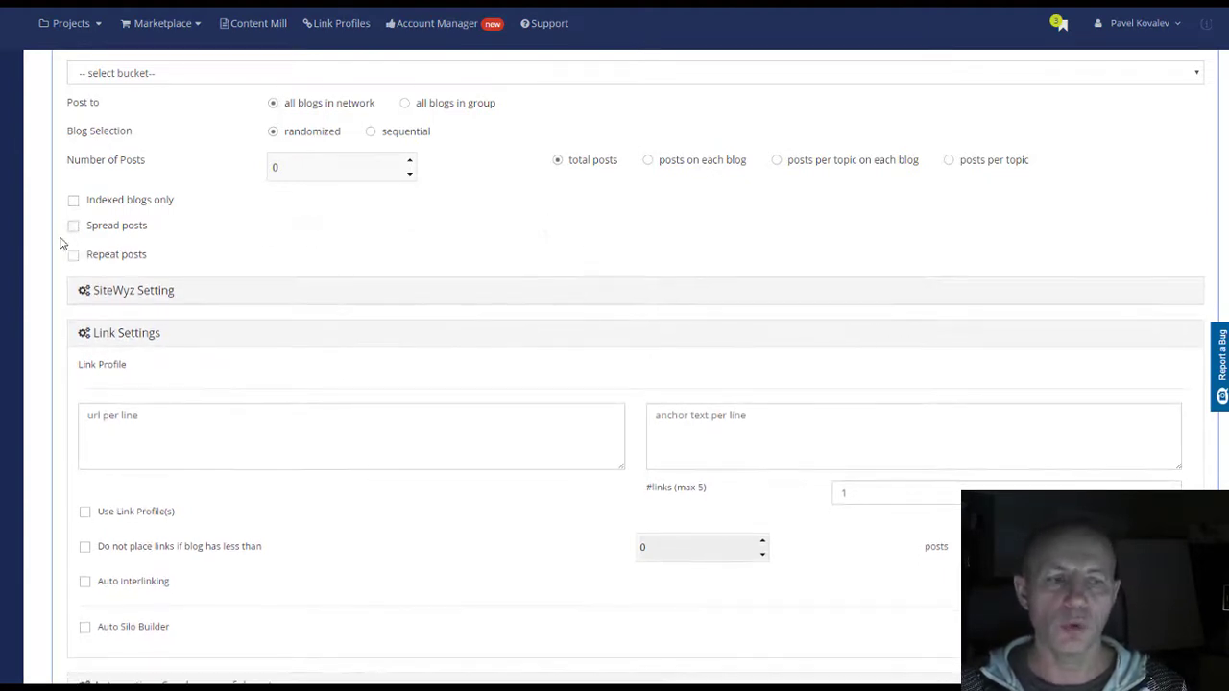
pyautogui.click(76, 256)
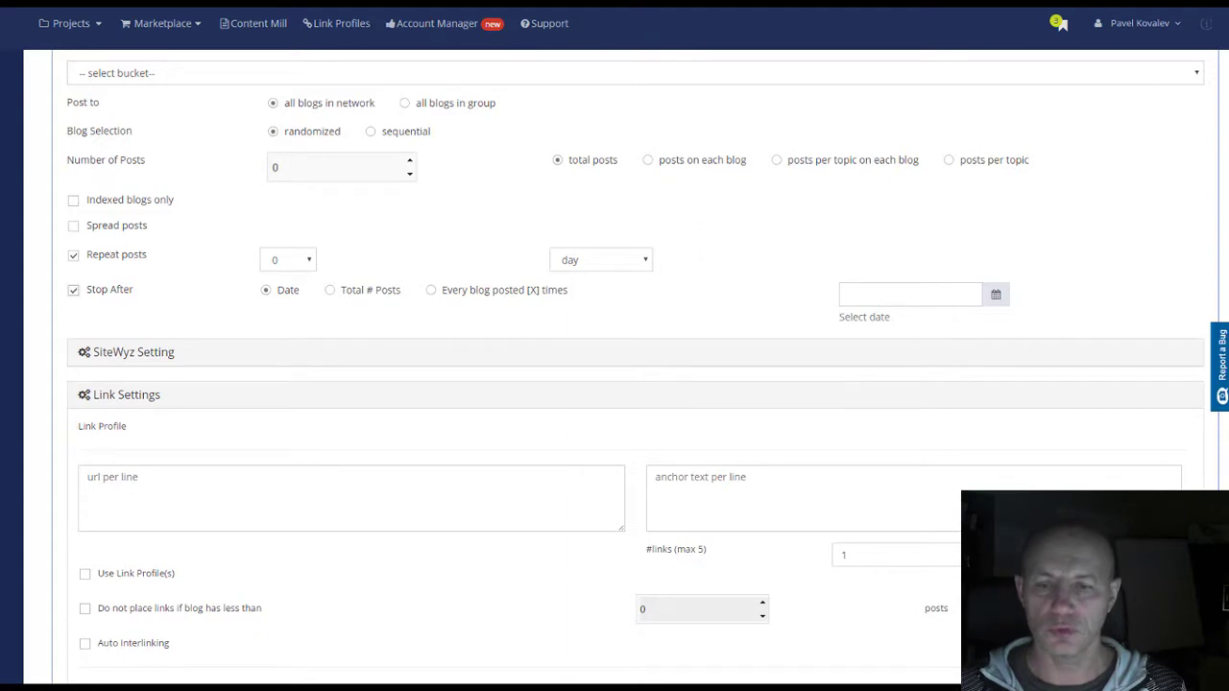
pyautogui.click(75, 292)
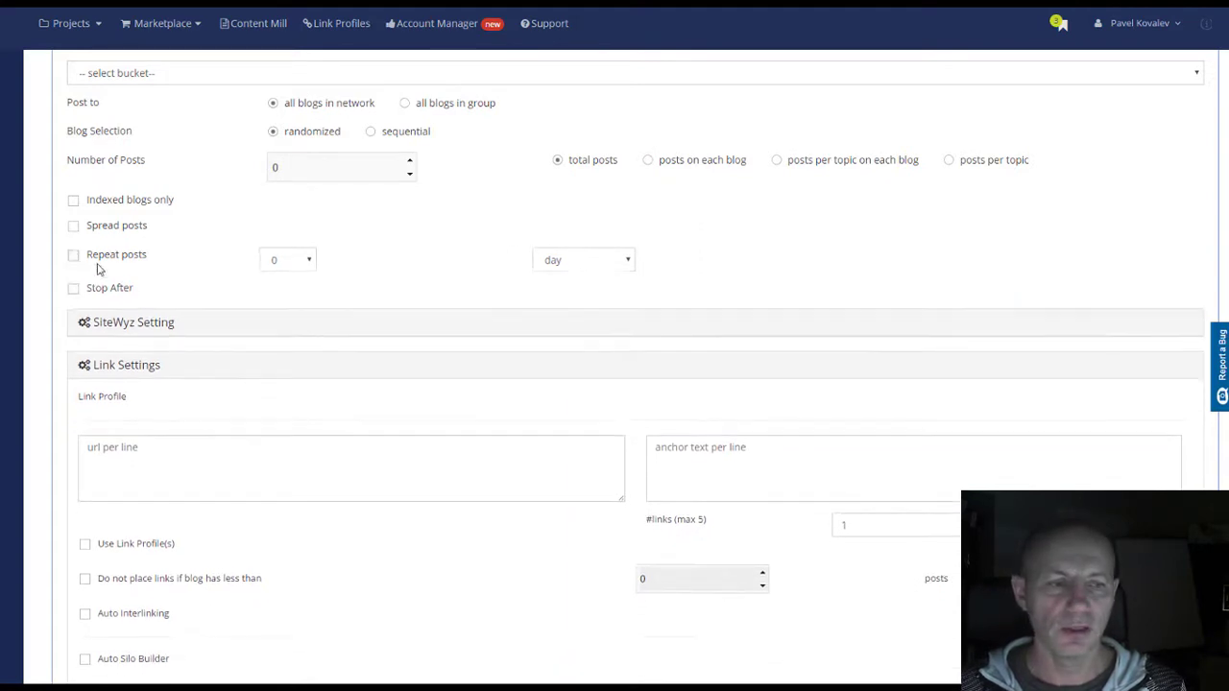
pyautogui.scroll(-3, 260, 378)
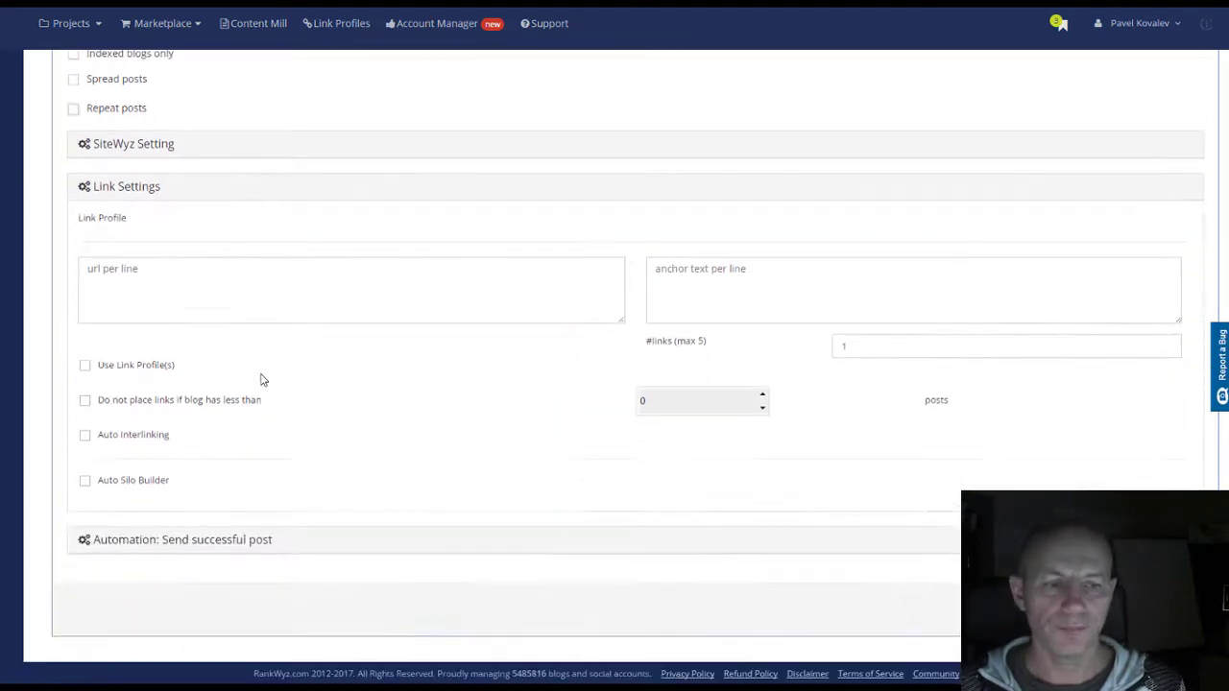
# Try Use Link Profile(s) in the link settings with a second profile row, and turn the option off again.
pyautogui.click(85, 366)
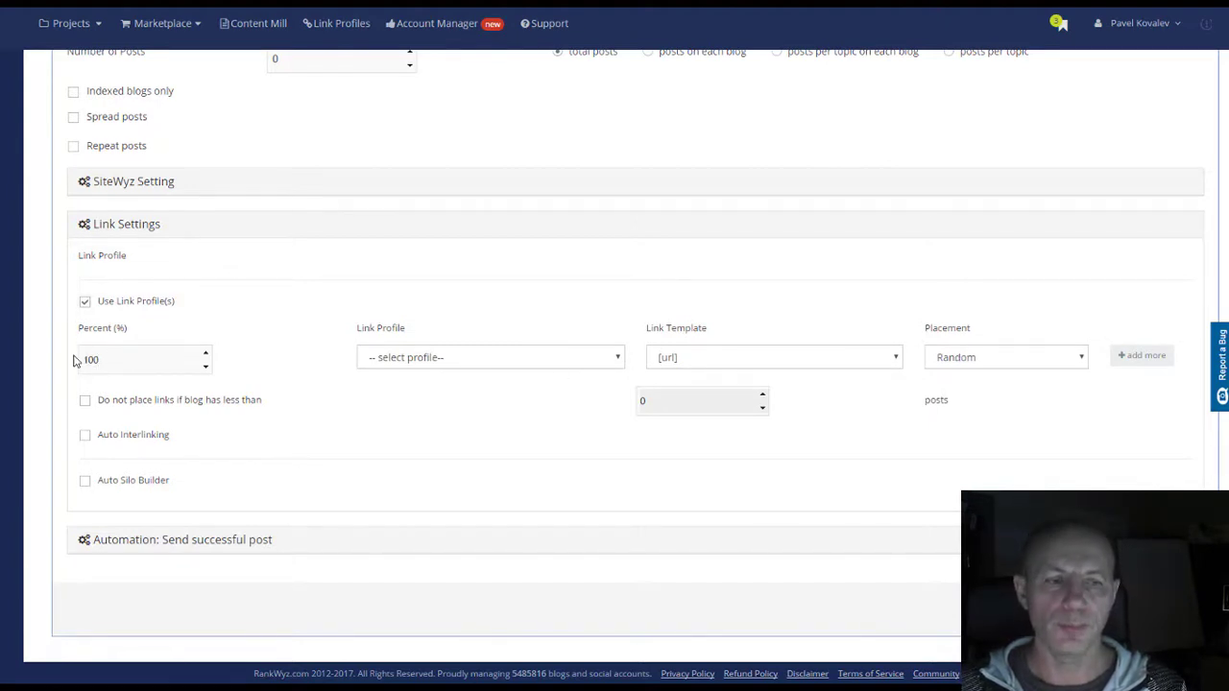
pyautogui.click(1144, 367)
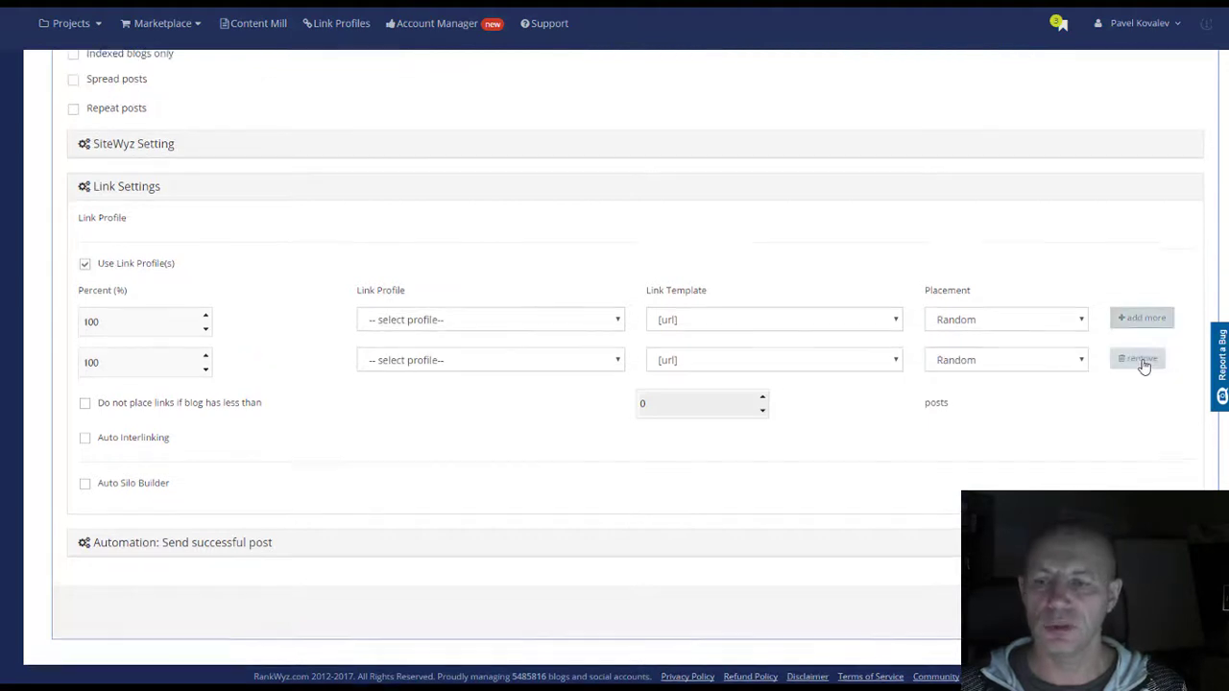
pyautogui.click(85, 265)
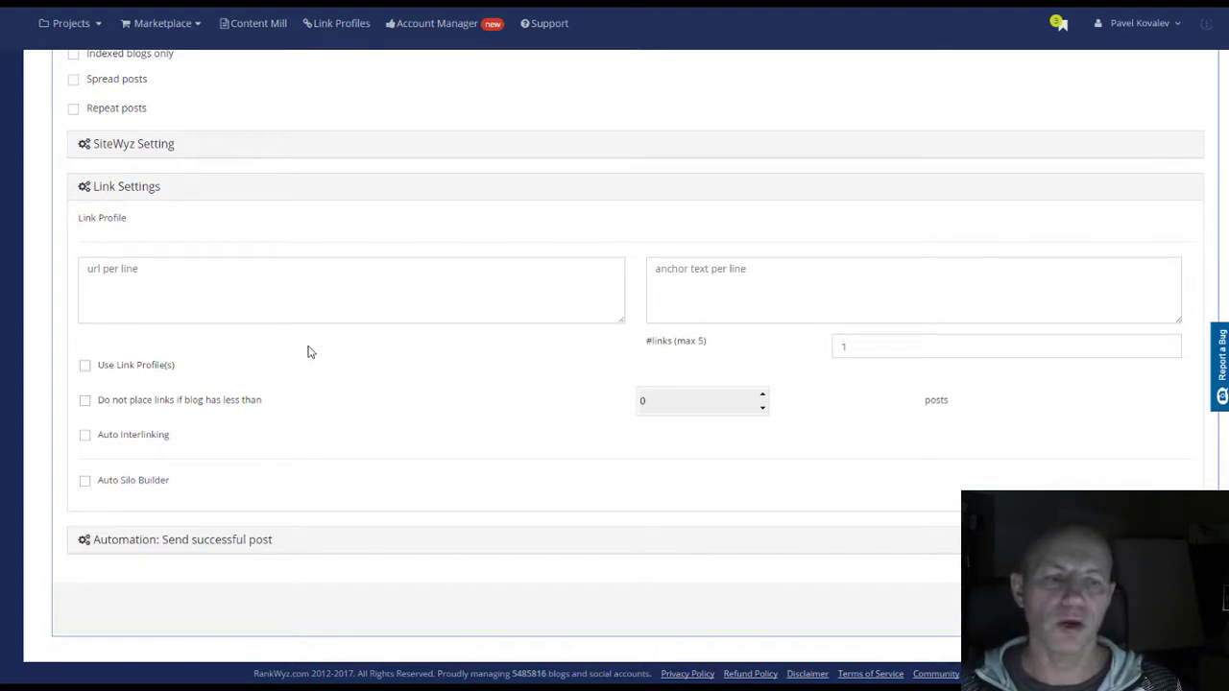
# Enable Blogging in the submission's automation for sending successful posts.
pyautogui.click(258, 544)
pyautogui.scroll(-1, 519, 455)
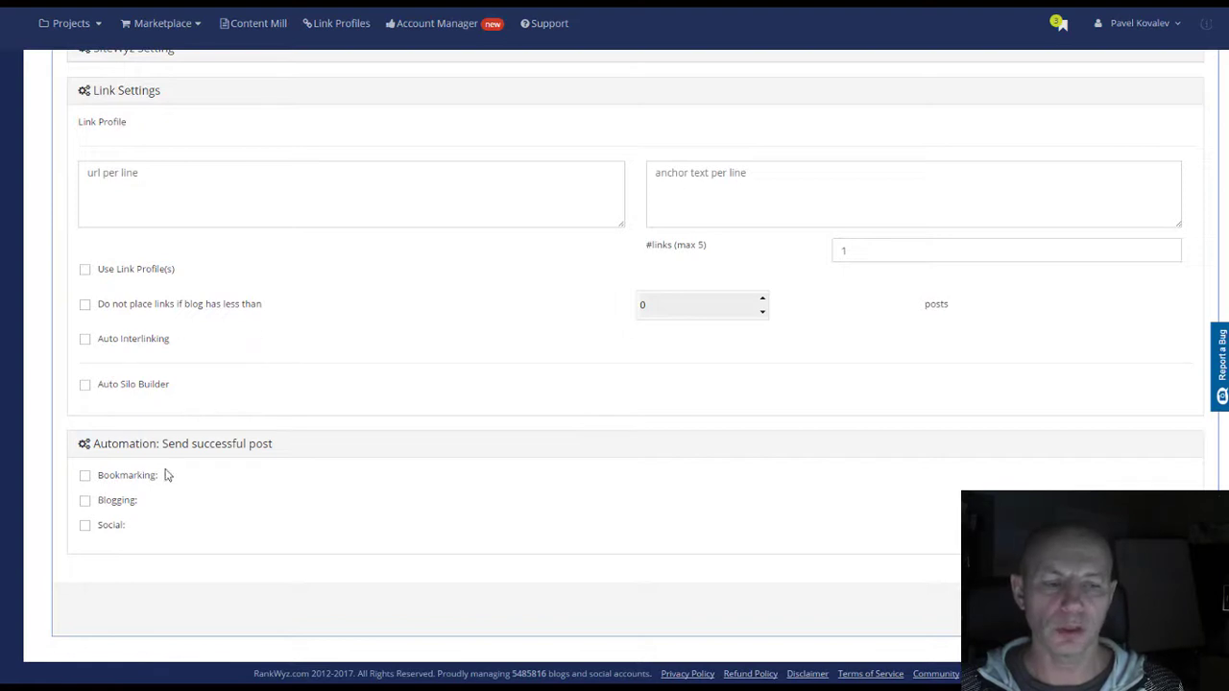
pyautogui.click(86, 501)
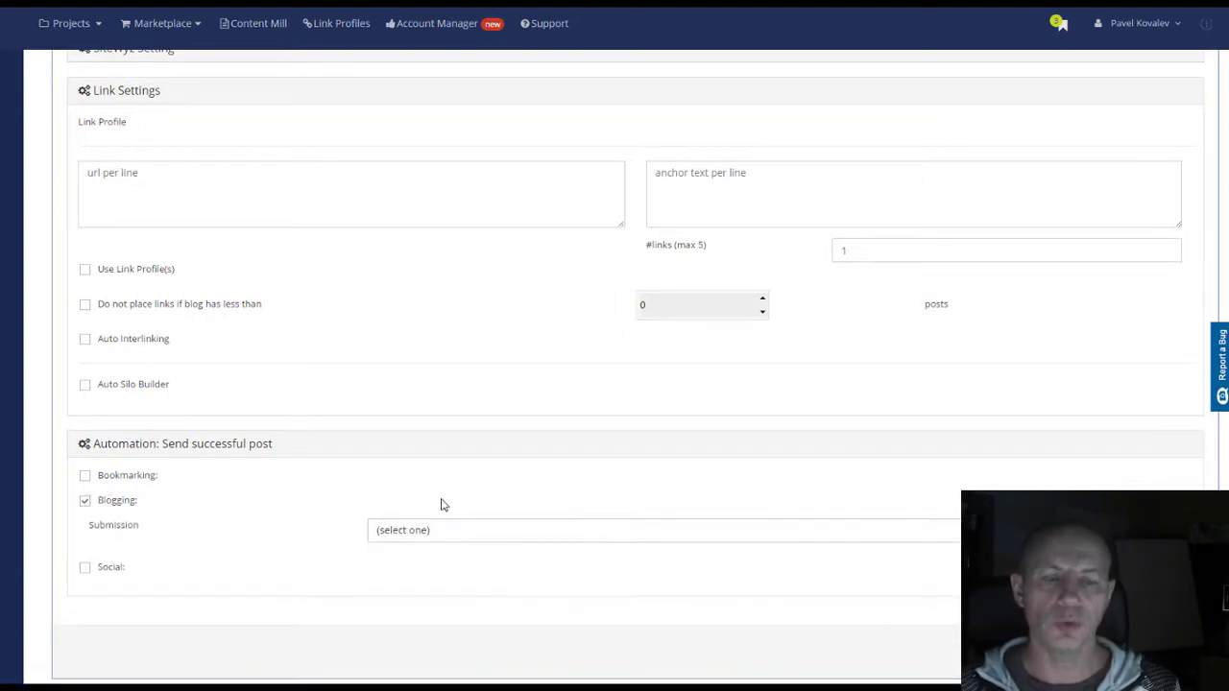
# Check the RankWyz for EBN Users feature list in the slide presentation and return to RankWyz.
pyautogui.hotkey('alt', 'Tab')
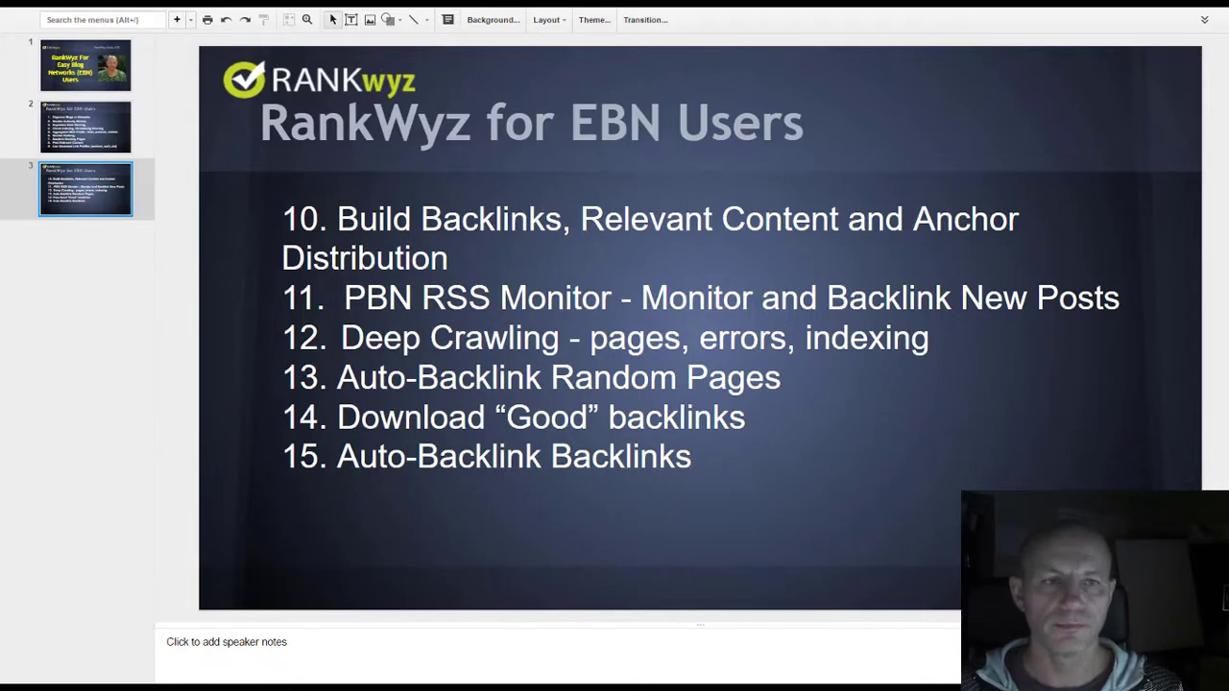
pyautogui.hotkey('alt', 'Tab')
pyautogui.scroll(5, 441, 260)
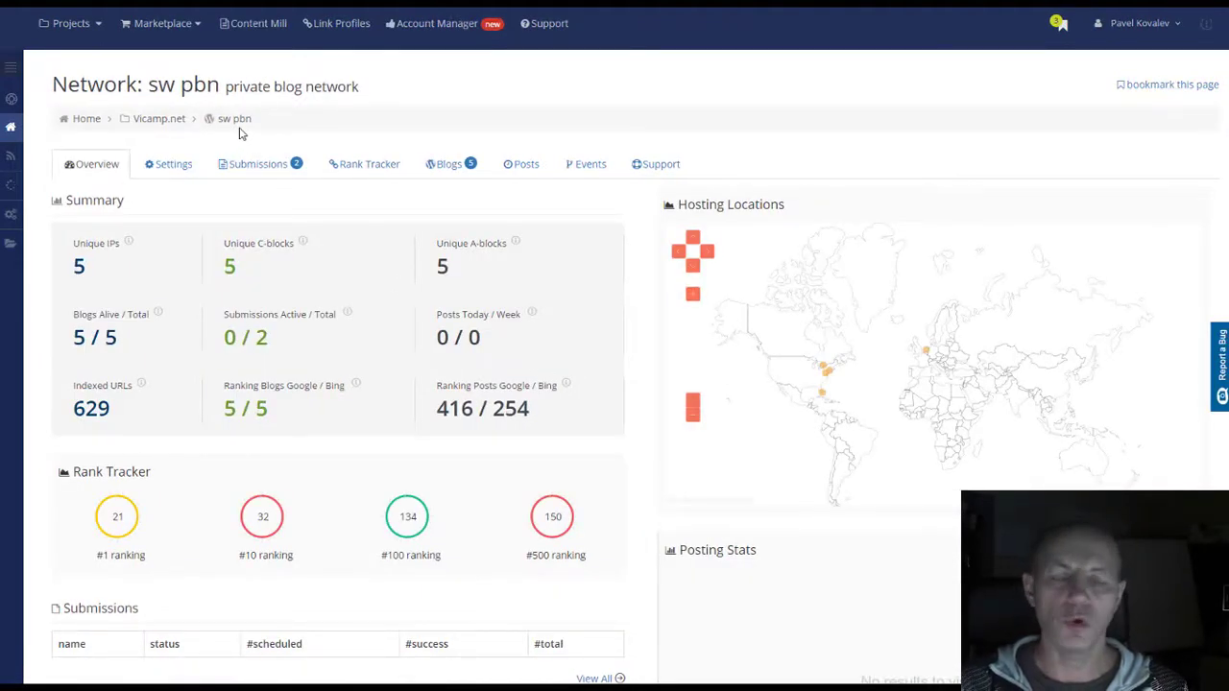
# Examine the PBN RSS Monitor's submission targets in the sw pbn network's settings and close them without changes.
pyautogui.click(169, 168)
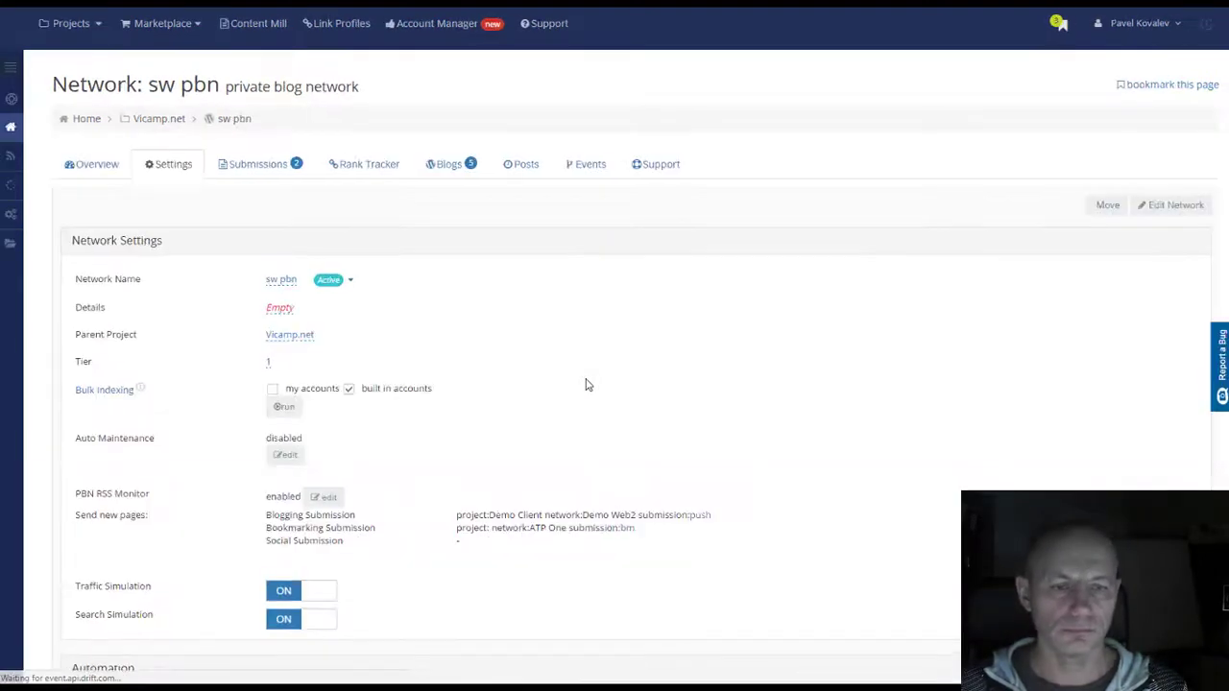
pyautogui.scroll(-3, 588, 384)
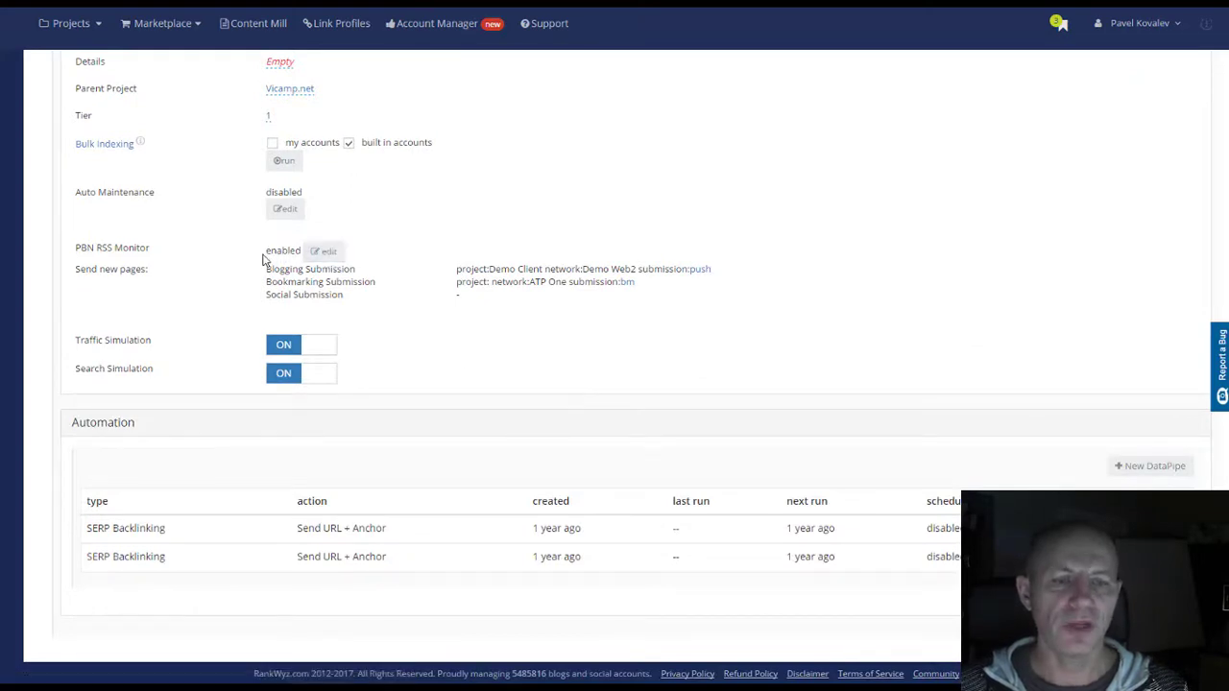
pyautogui.click(333, 259)
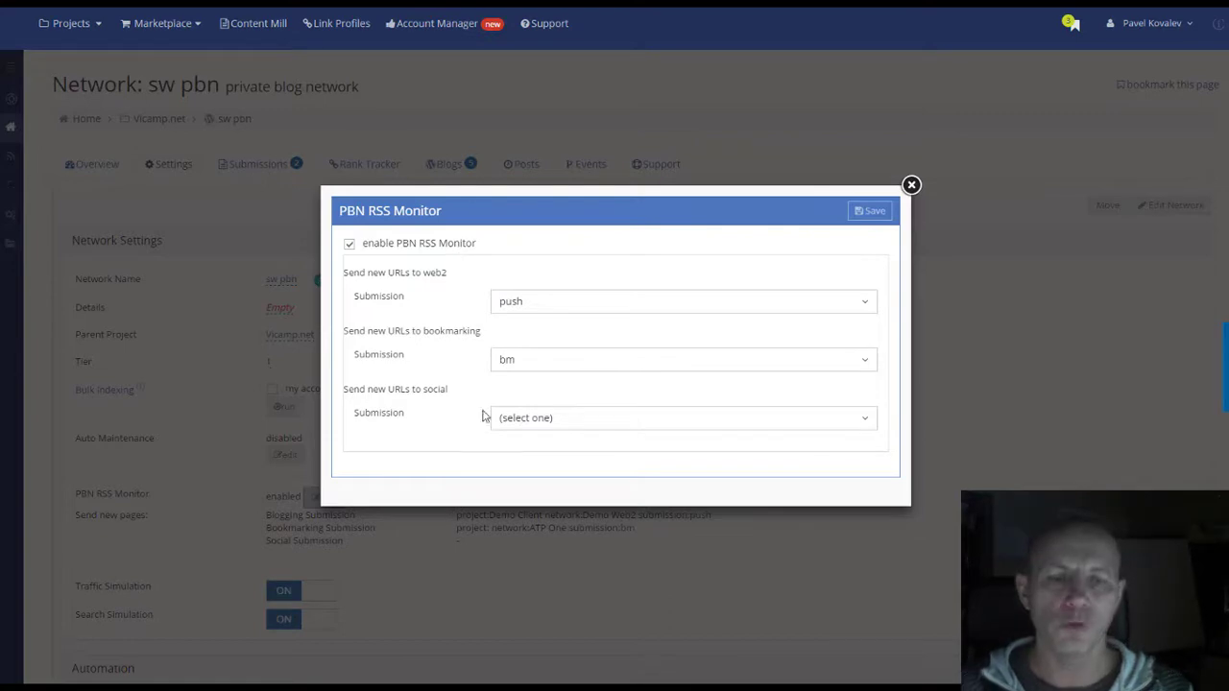
pyautogui.click(912, 187)
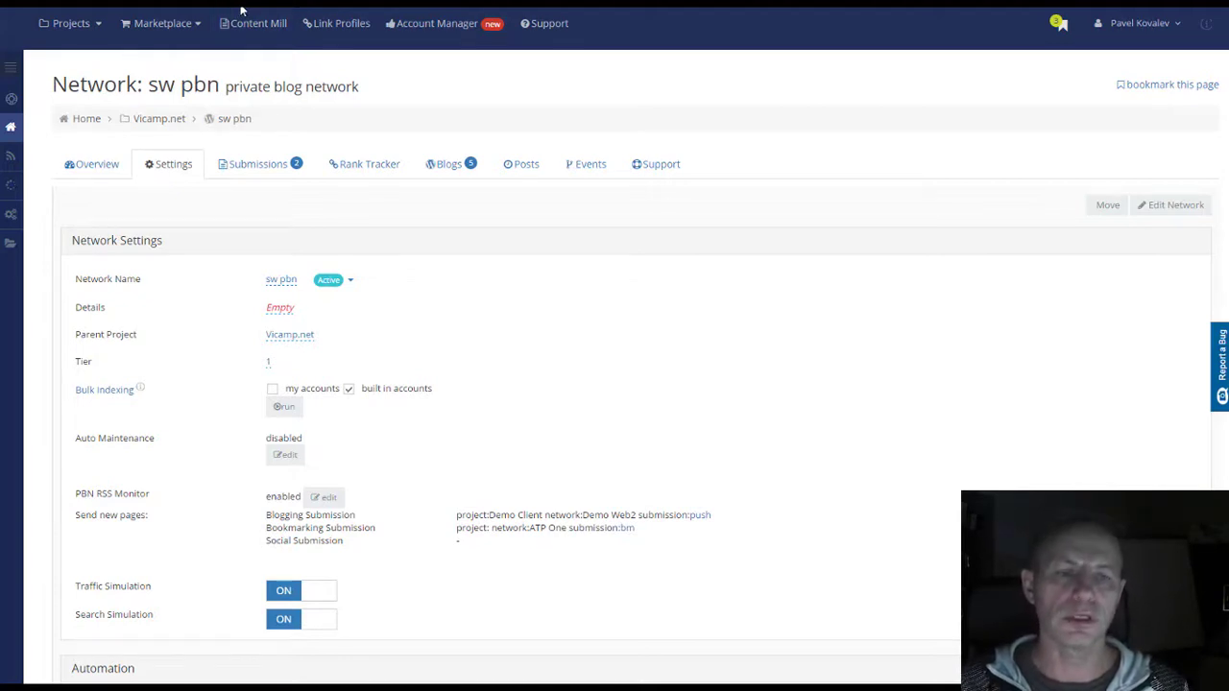
pyautogui.hotkey('alt', 'Tab')
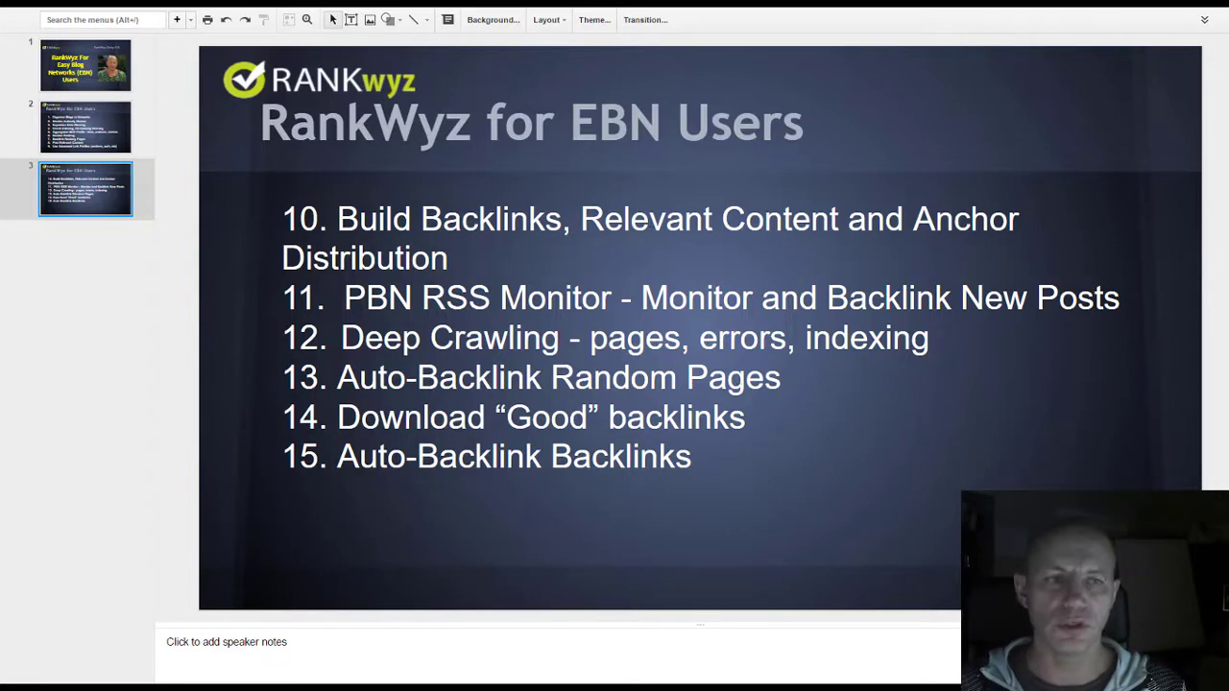
pyautogui.hotkey('ctrl', 'Tab')
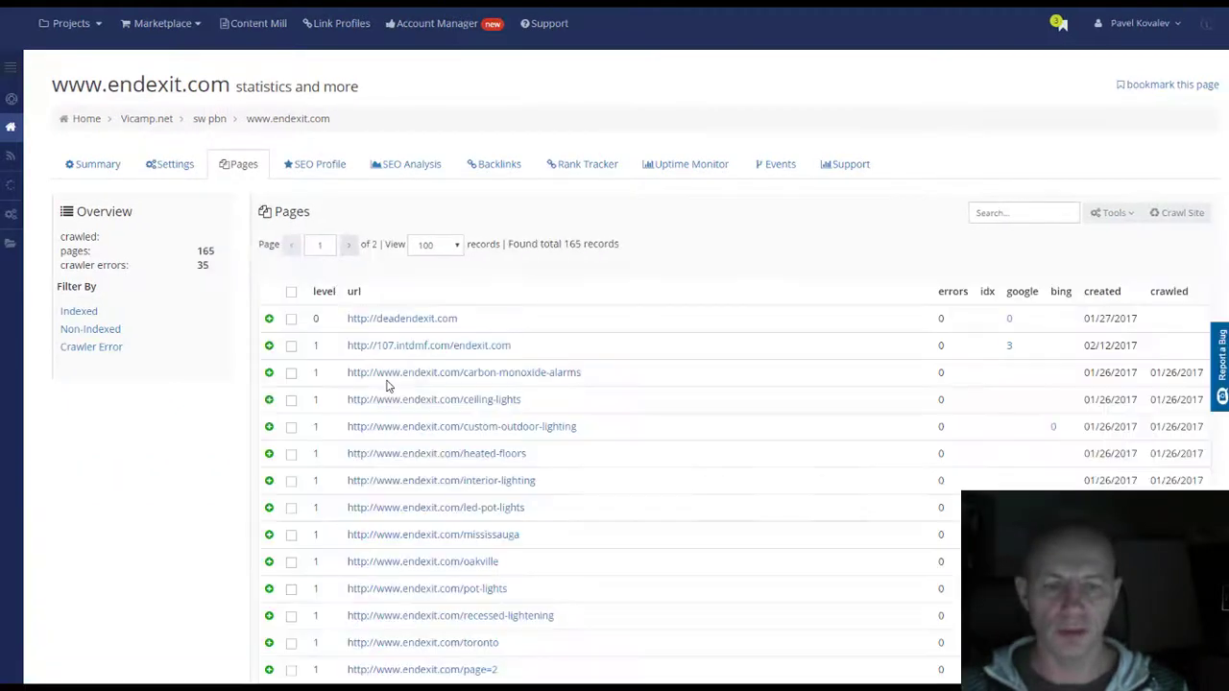
pyautogui.scroll(-1, 347, 529)
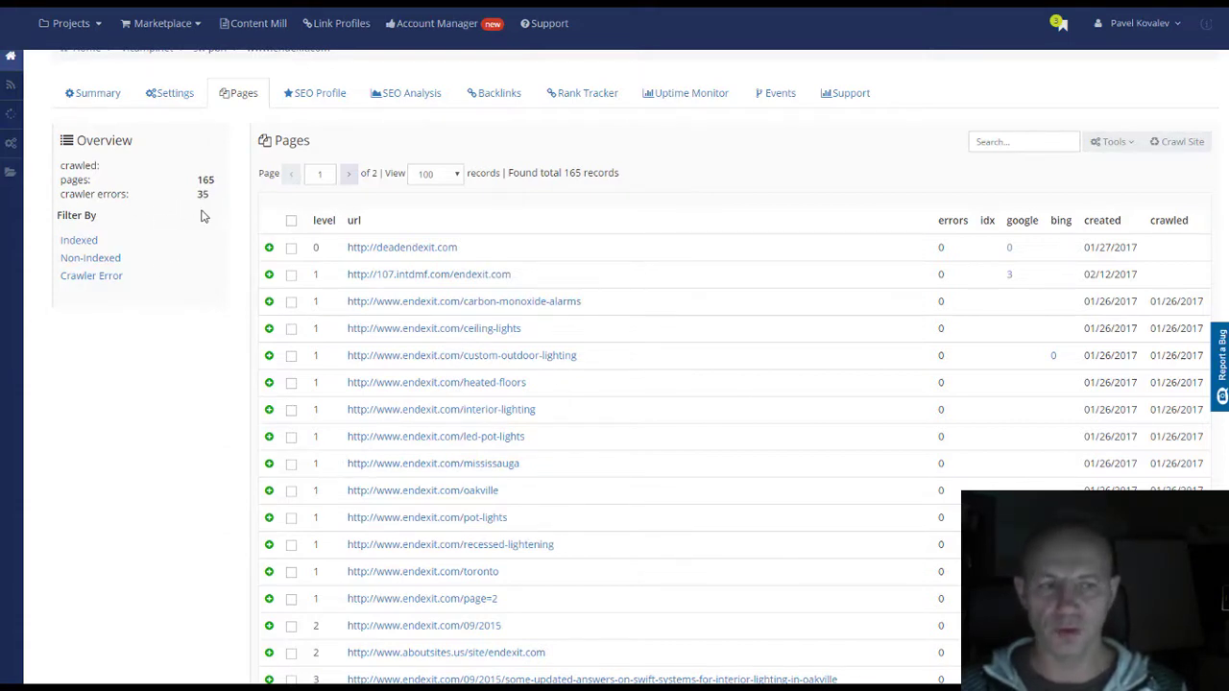
pyautogui.scroll(-3, 202, 217)
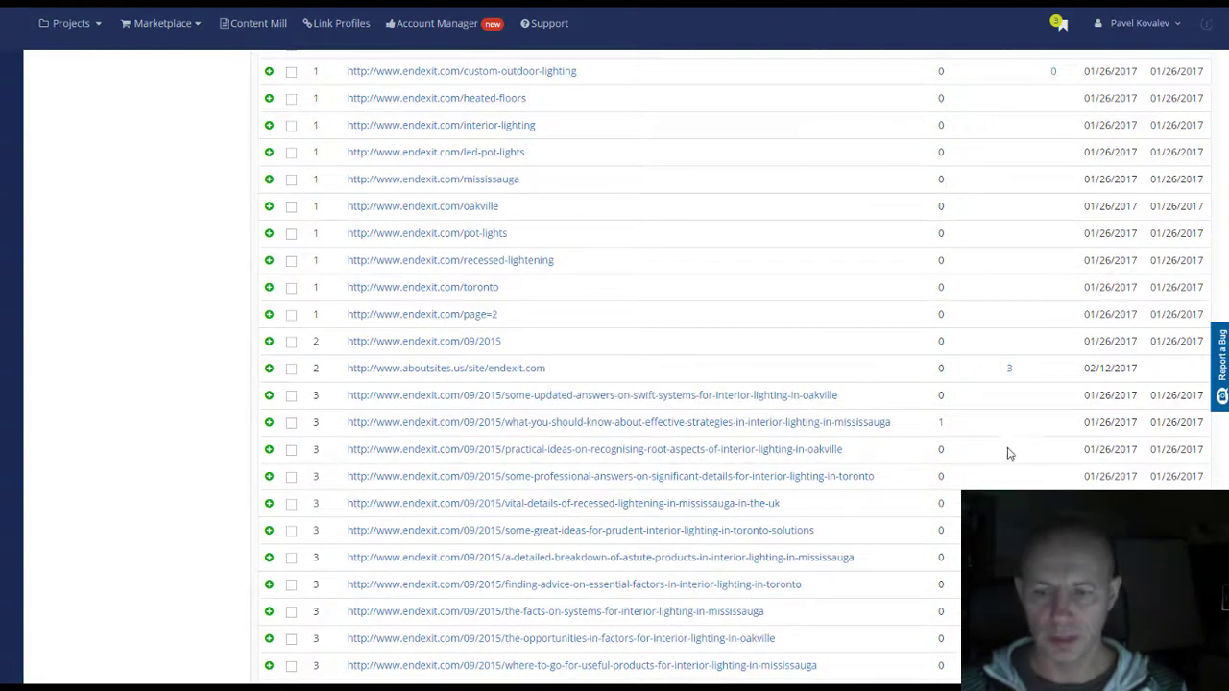
pyautogui.rightClick(768, 422)
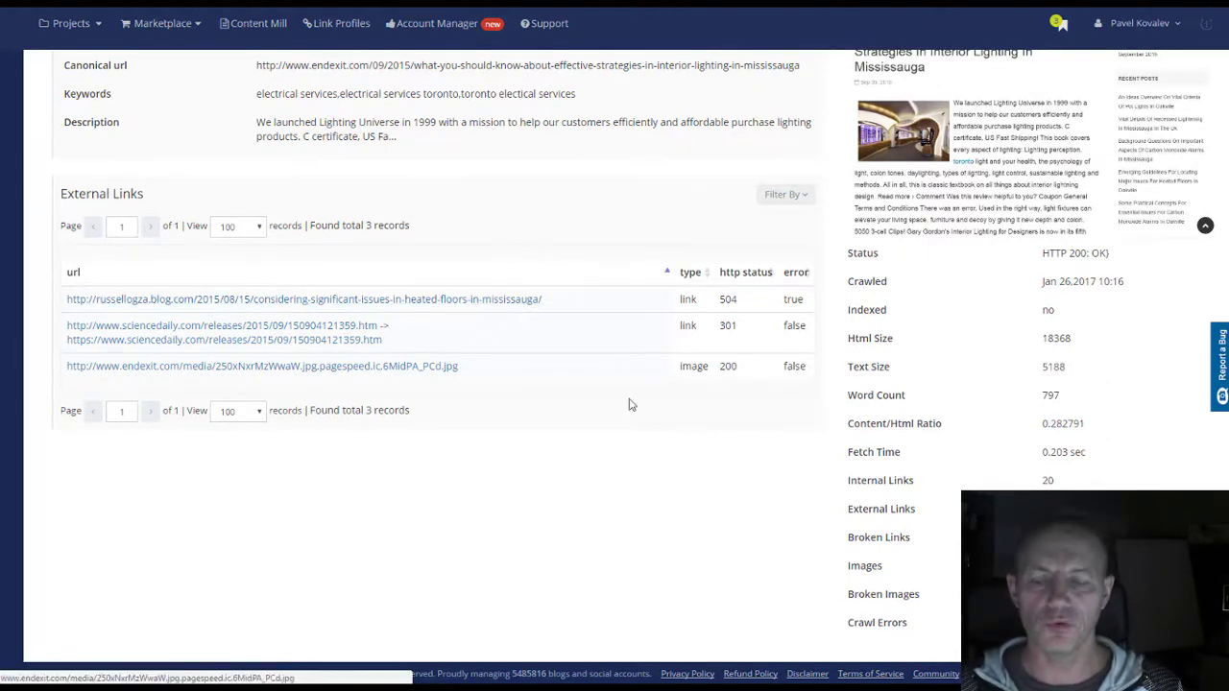
pyautogui.scroll(3, 614, 336)
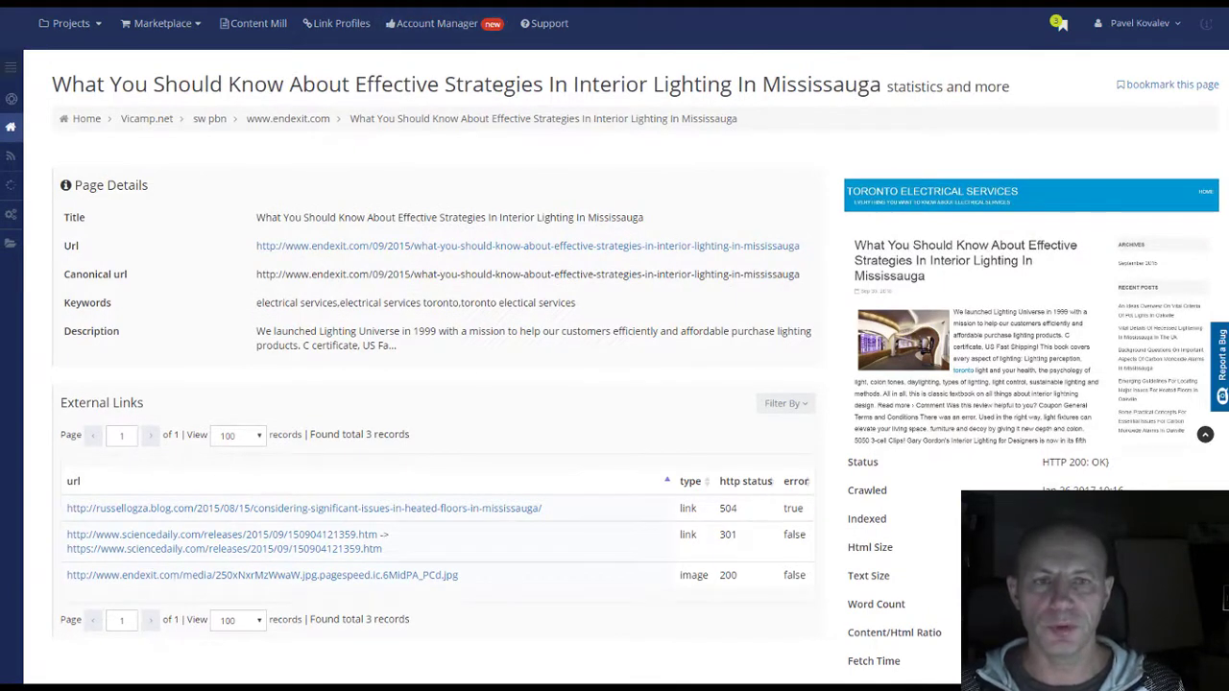
pyautogui.hotkey('alt', 'Left')
pyautogui.scroll(3, 693, 259)
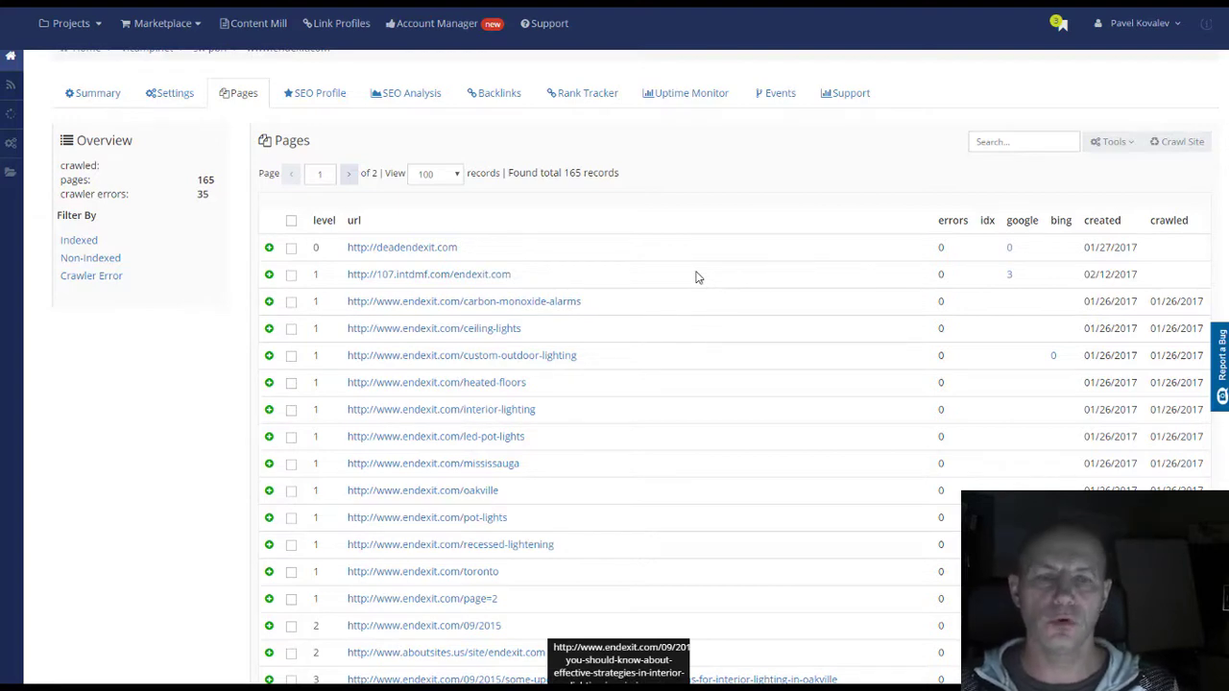
pyautogui.hotkey('ctrl', 'Tab')
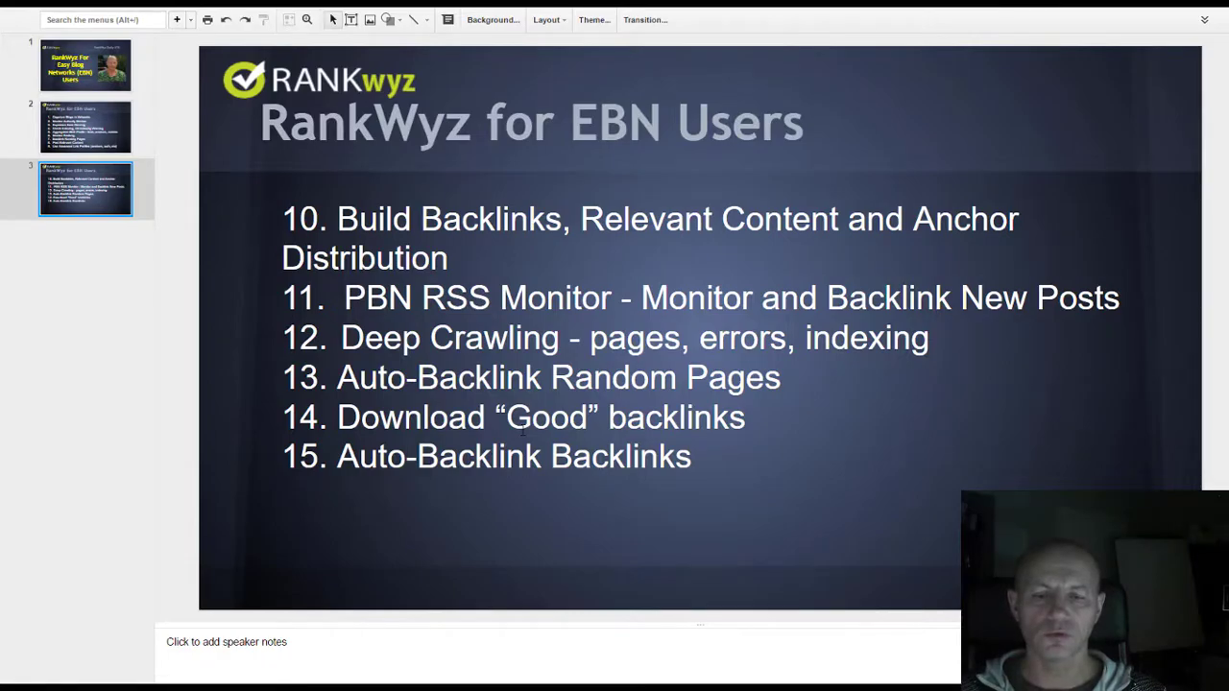
pyautogui.hotkey('alt', 'Tab')
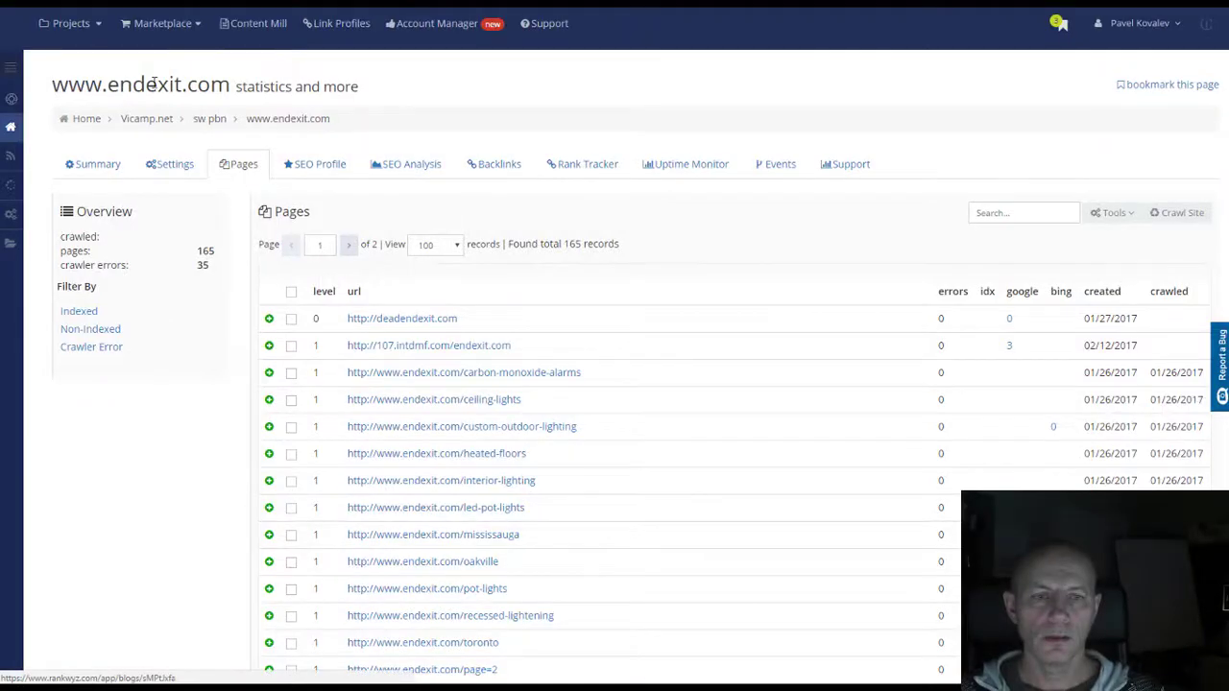
pyautogui.click(507, 164)
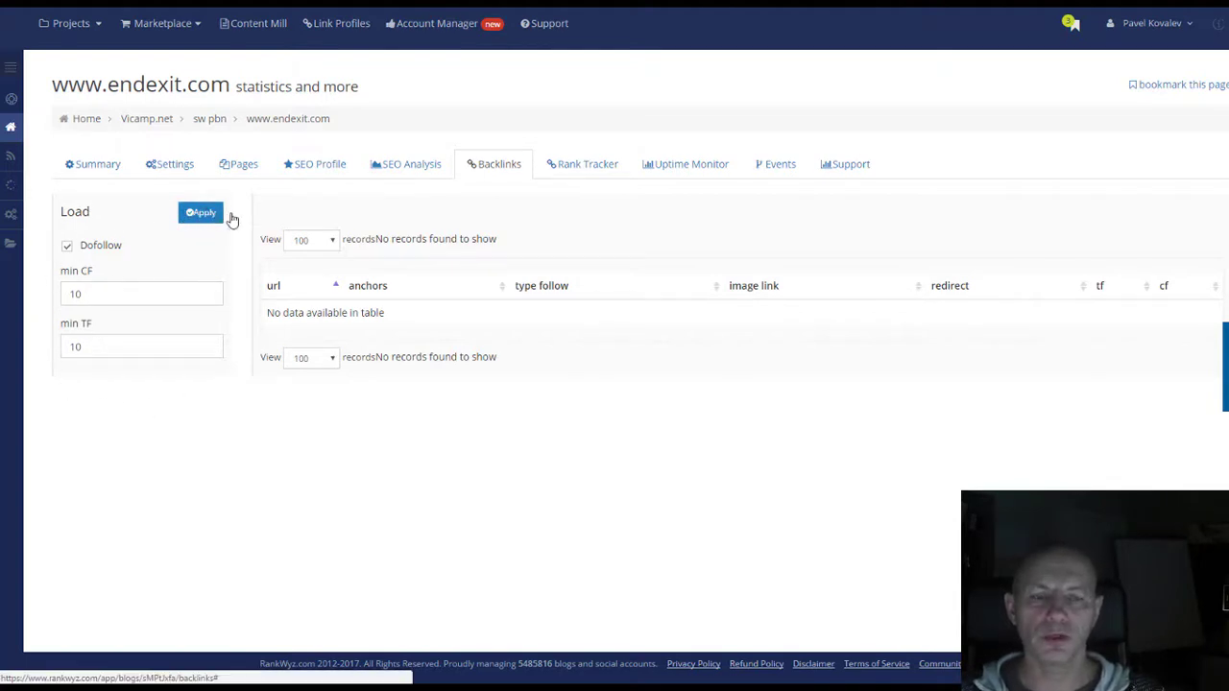
# Start a new DataPipe of the Backlink Backlinking type in the sw pbn network's settings.
pyautogui.click(219, 126)
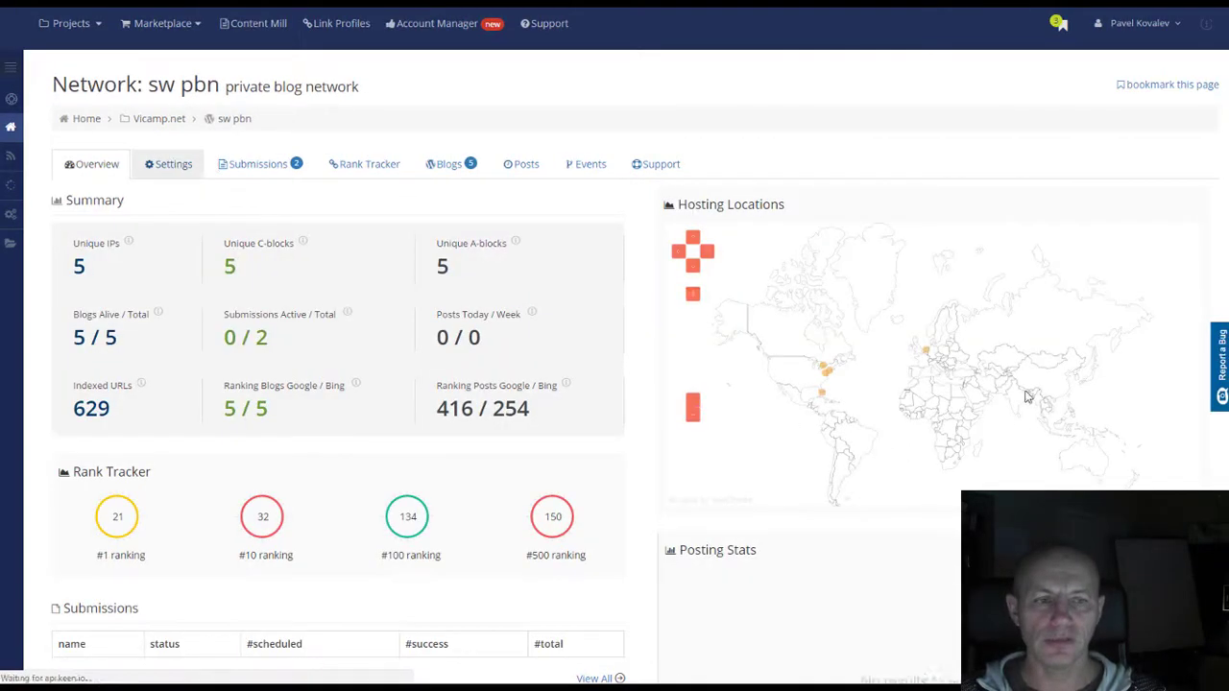
pyautogui.scroll(-3, 1032, 428)
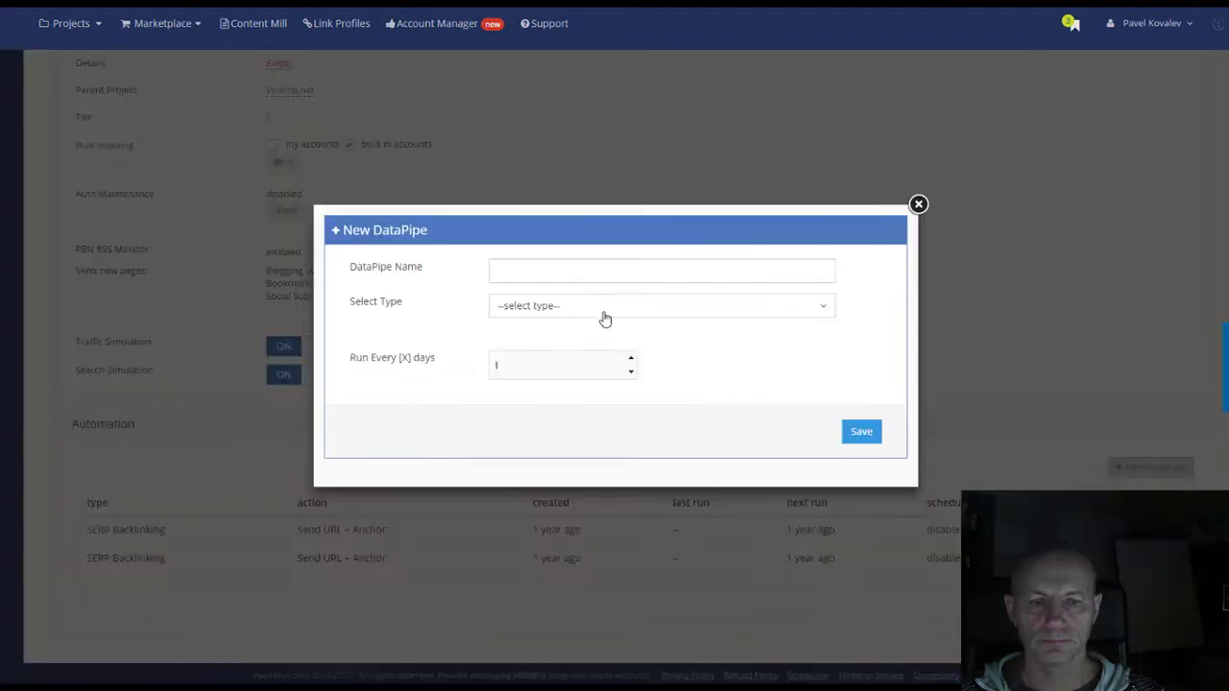
pyautogui.click(605, 312)
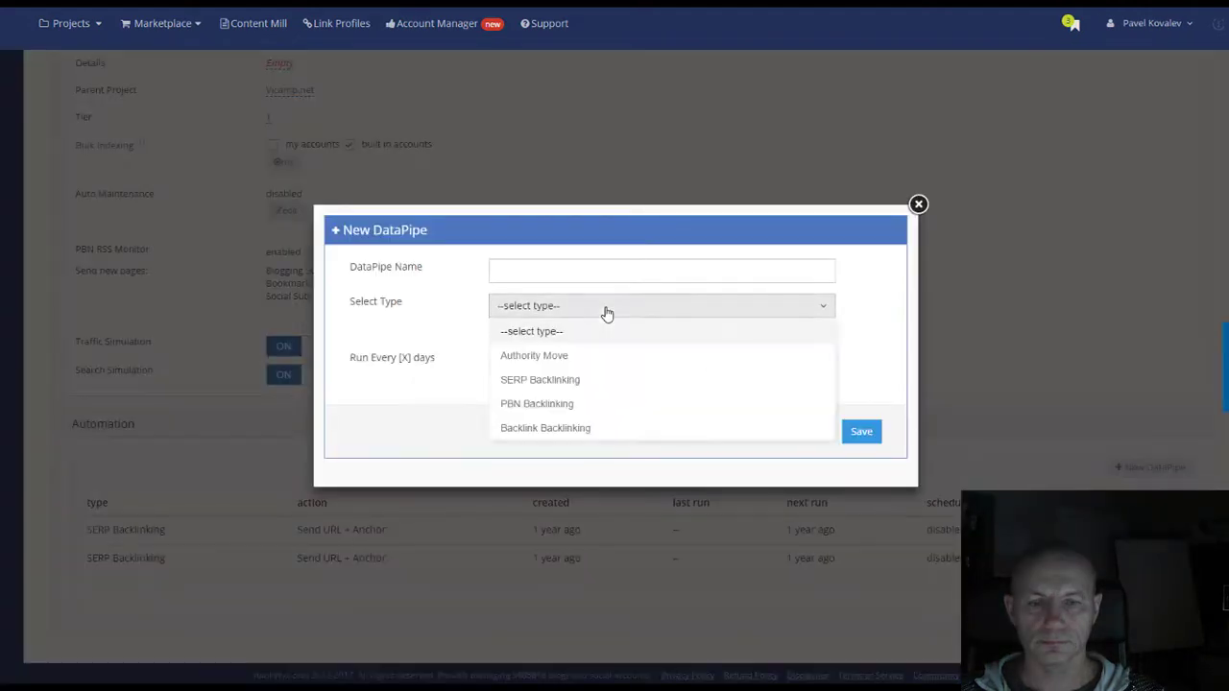
pyautogui.click(615, 429)
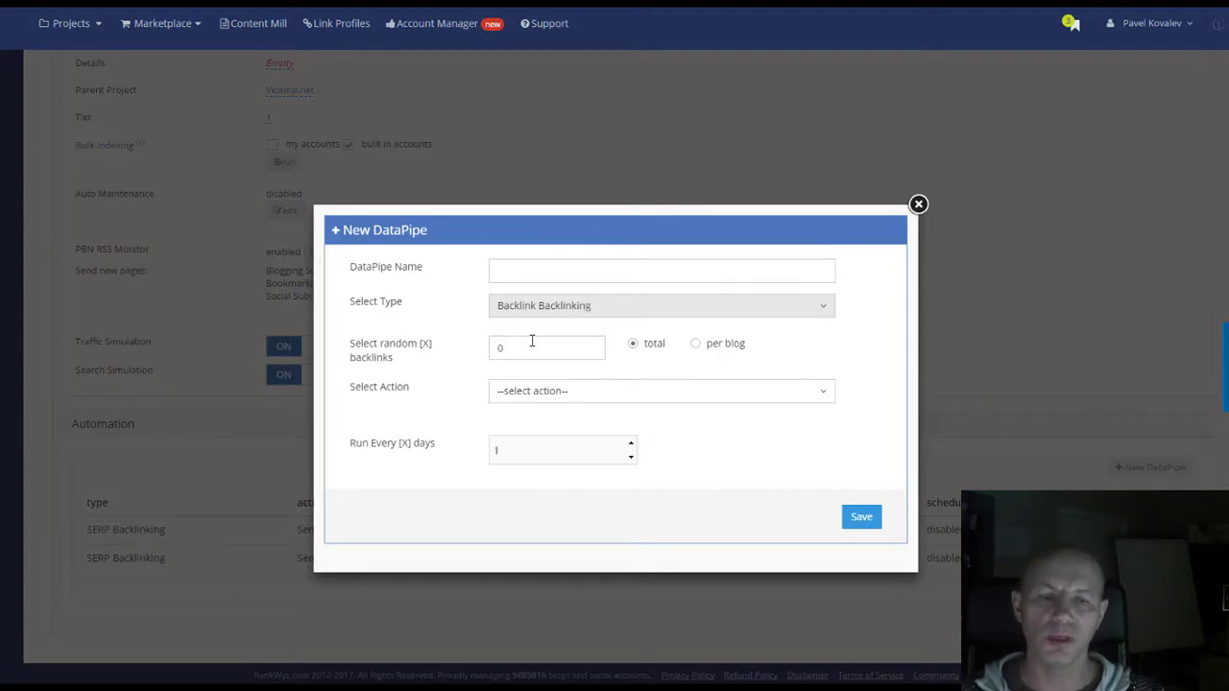
# Set the DataPipe to select 5 random backlinks in total and use the Send URL action.
pyautogui.moveTo(532, 341); pyautogui.dragTo(411, 342)
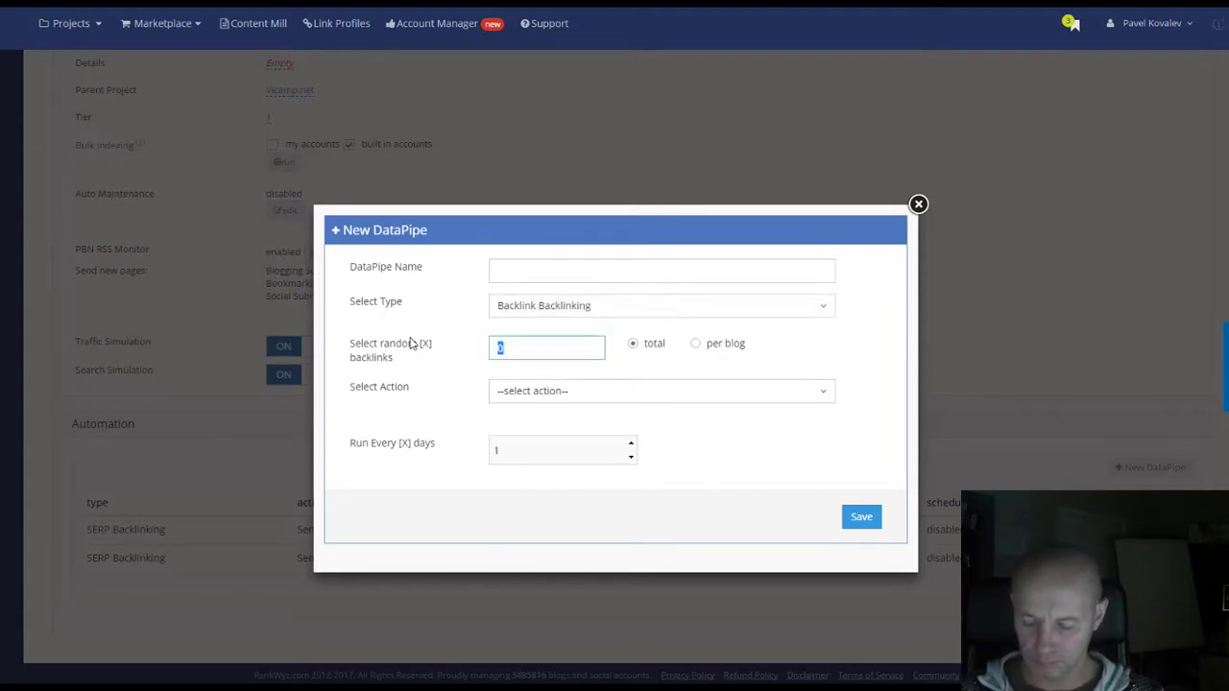
pyautogui.write('5')
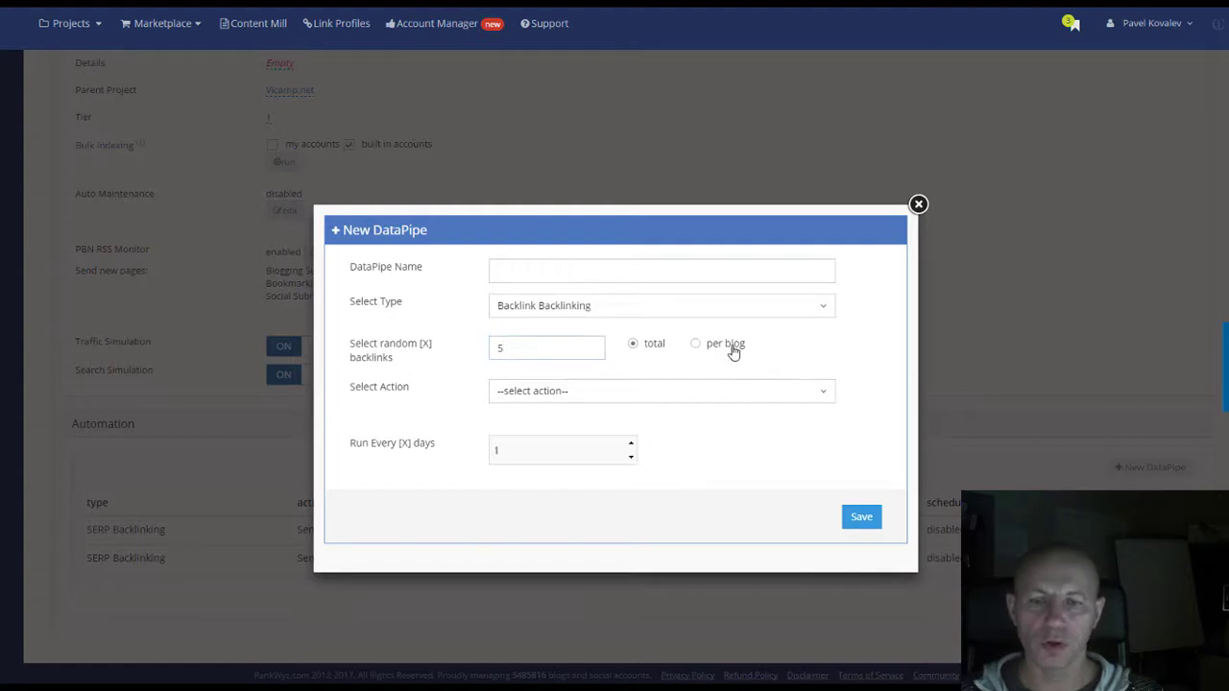
pyautogui.click(732, 350)
pyautogui.click(646, 352)
pyautogui.click(612, 392)
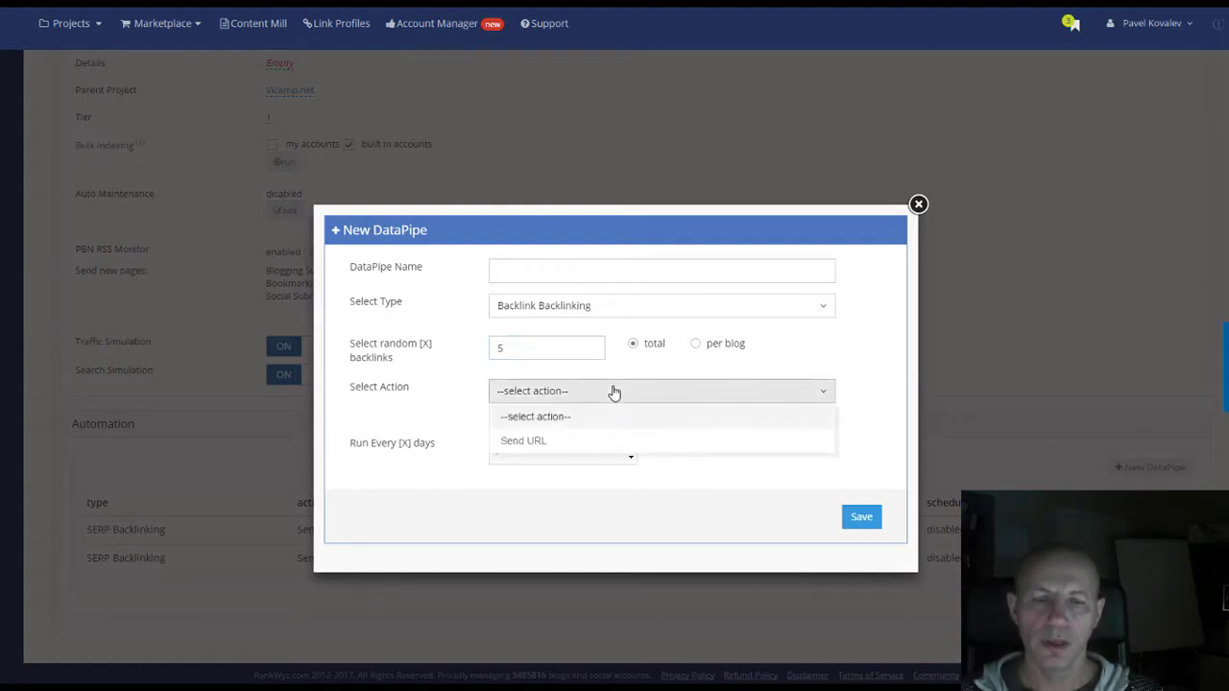
pyautogui.click(616, 446)
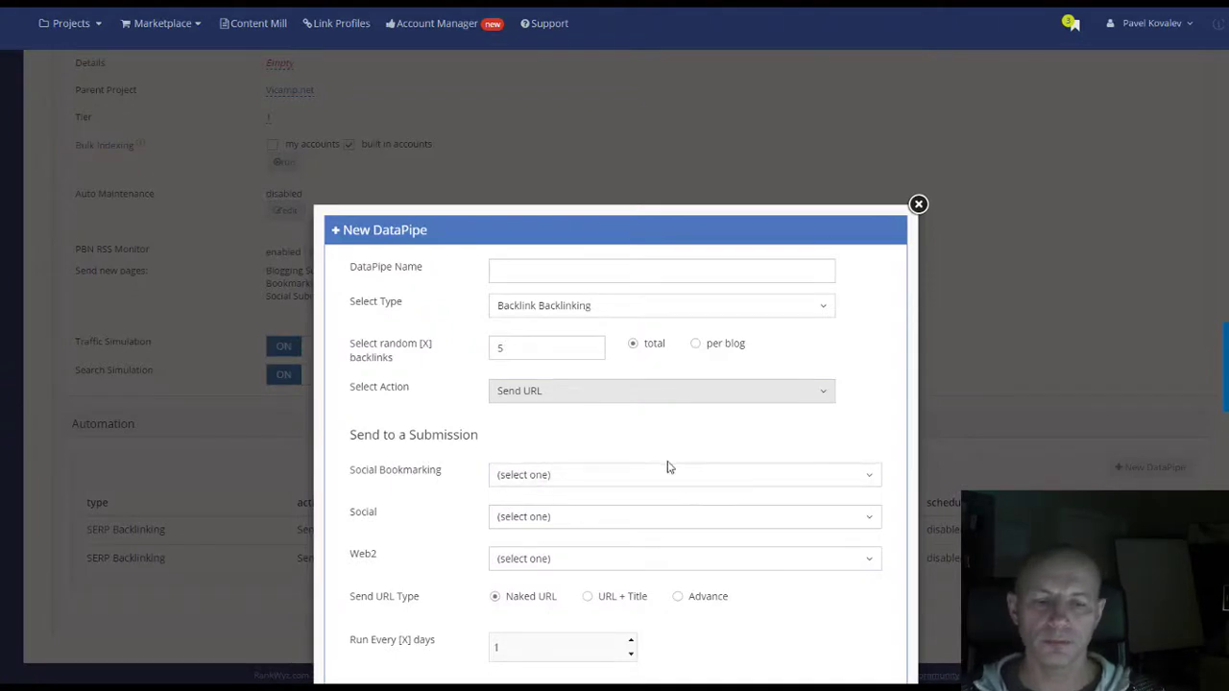
# Set the DataPipe's send URL type to Advance and its run interval to 3 days, and close it without saving.
pyautogui.click(698, 345)
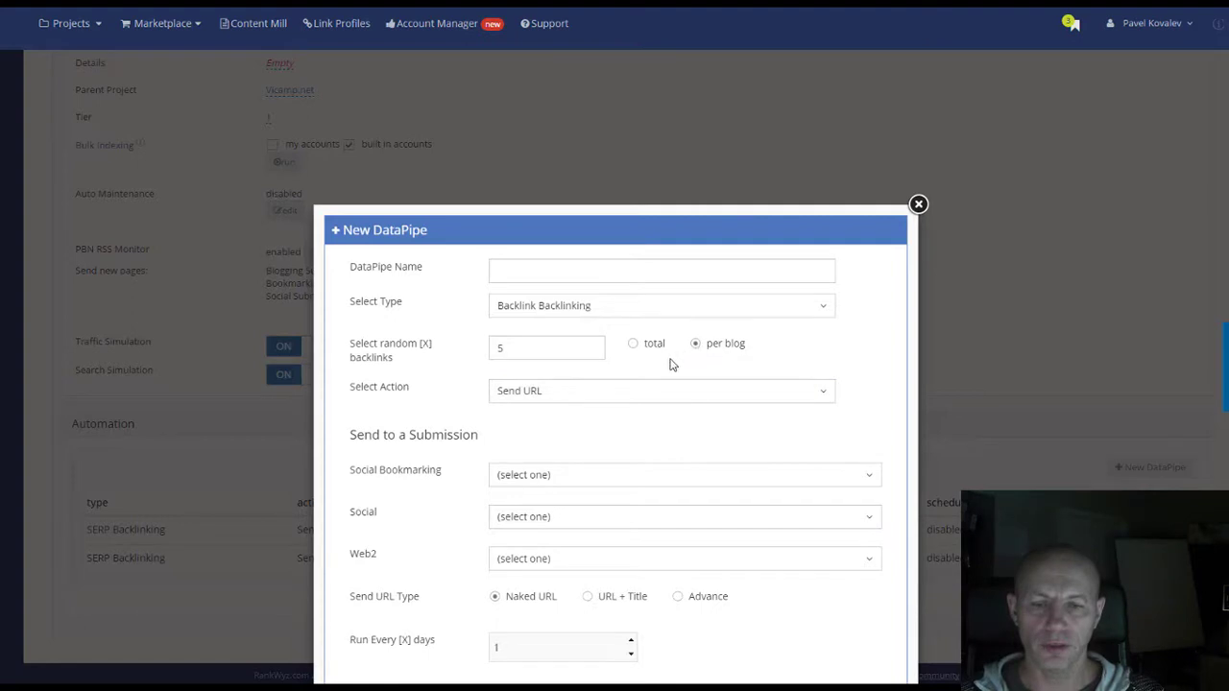
pyautogui.click(633, 345)
pyautogui.scroll(-1, 625, 507)
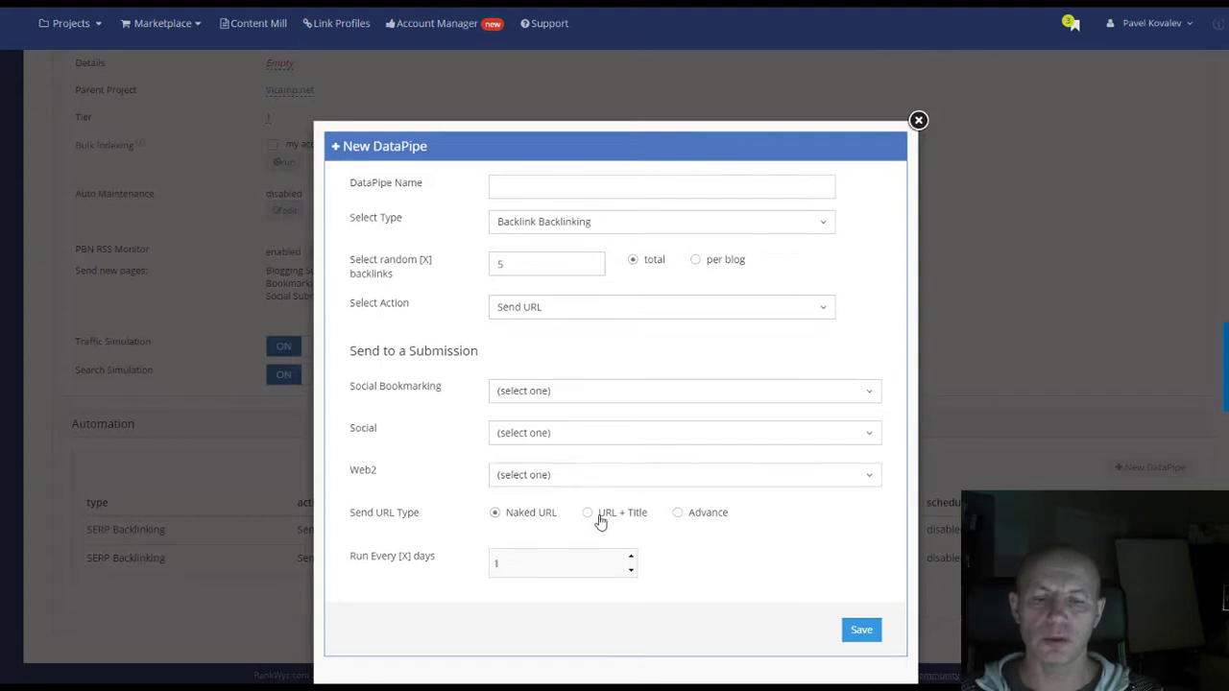
pyautogui.click(678, 516)
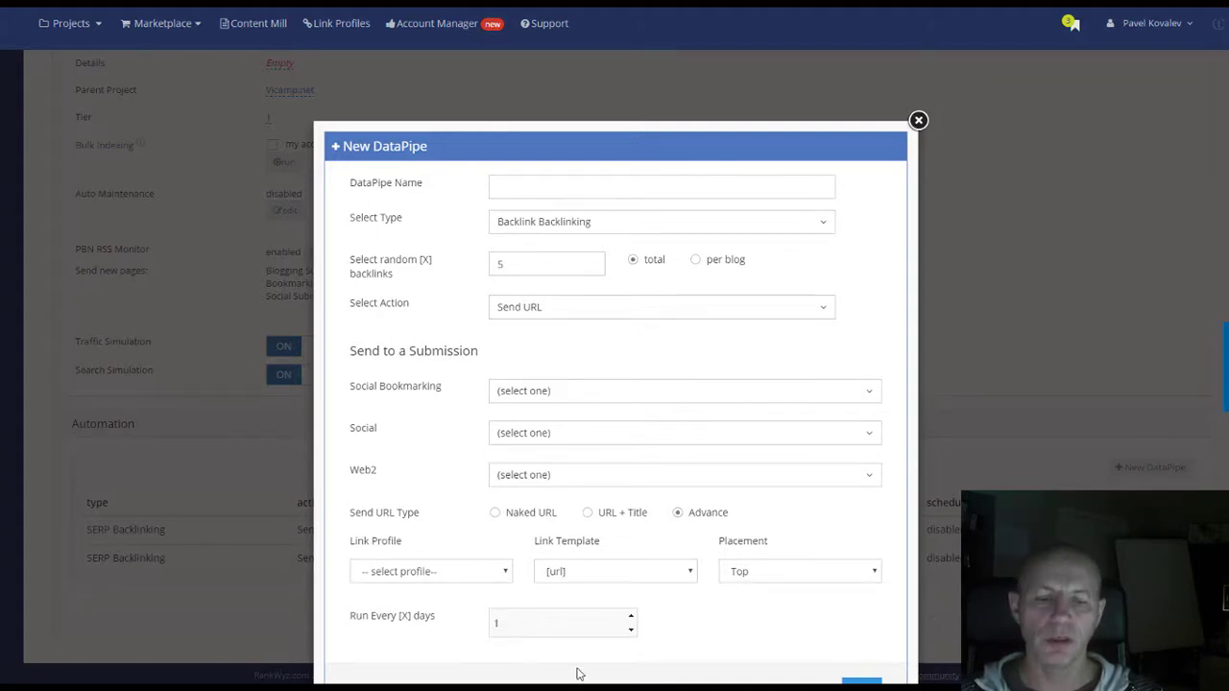
pyautogui.scroll(-1, 655, 544)
pyautogui.click(631, 558)
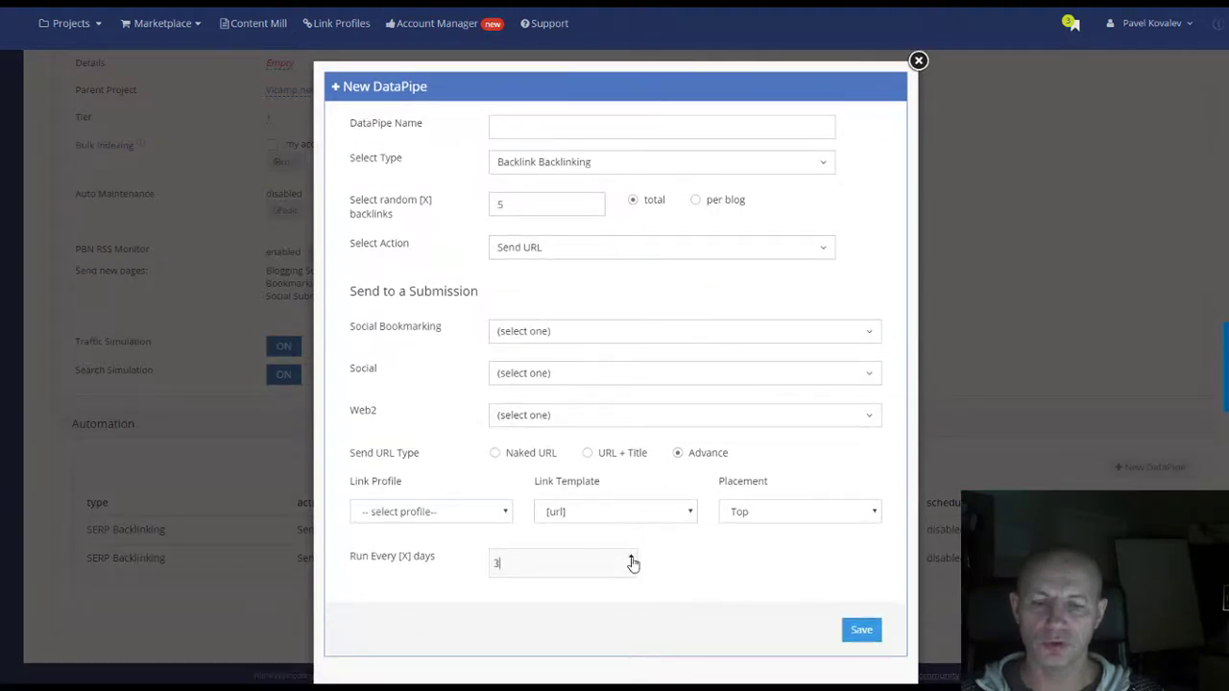
pyautogui.click(918, 61)
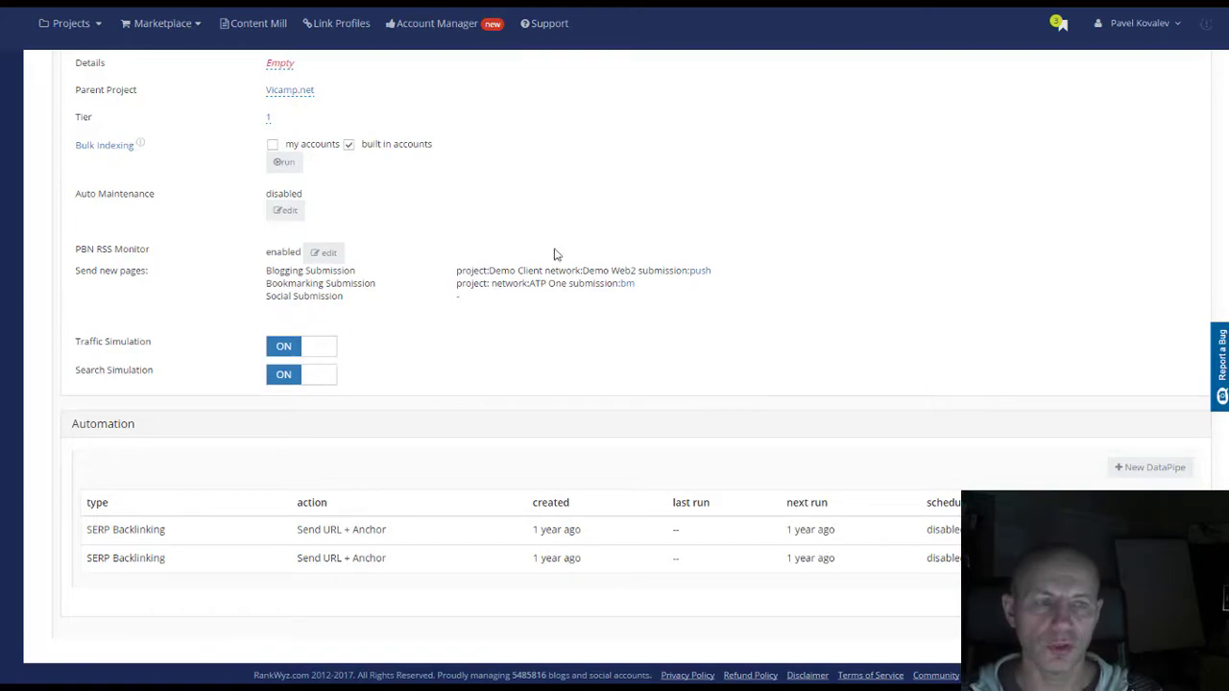
# Check the updated feature slide and view the traffic and search simulation settings of the sw pbn network.
pyautogui.hotkey('alt', 'Tab')
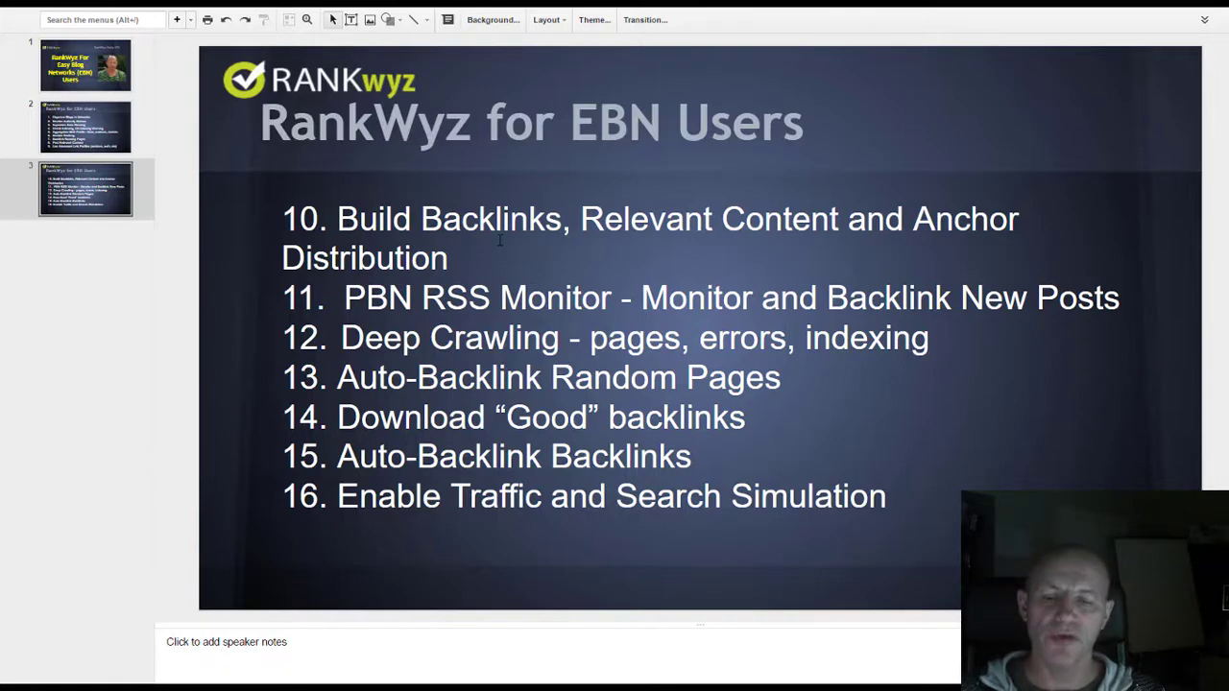
pyautogui.hotkey('alt', 'Tab')
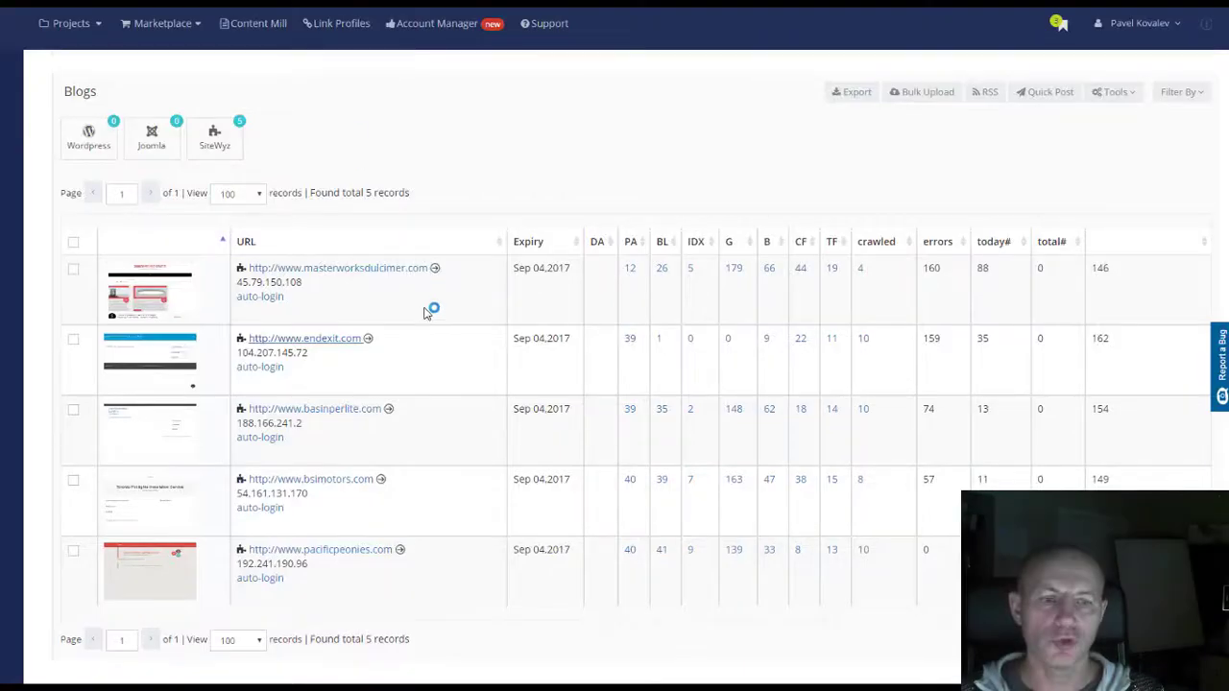
pyautogui.scroll(3, 431, 293)
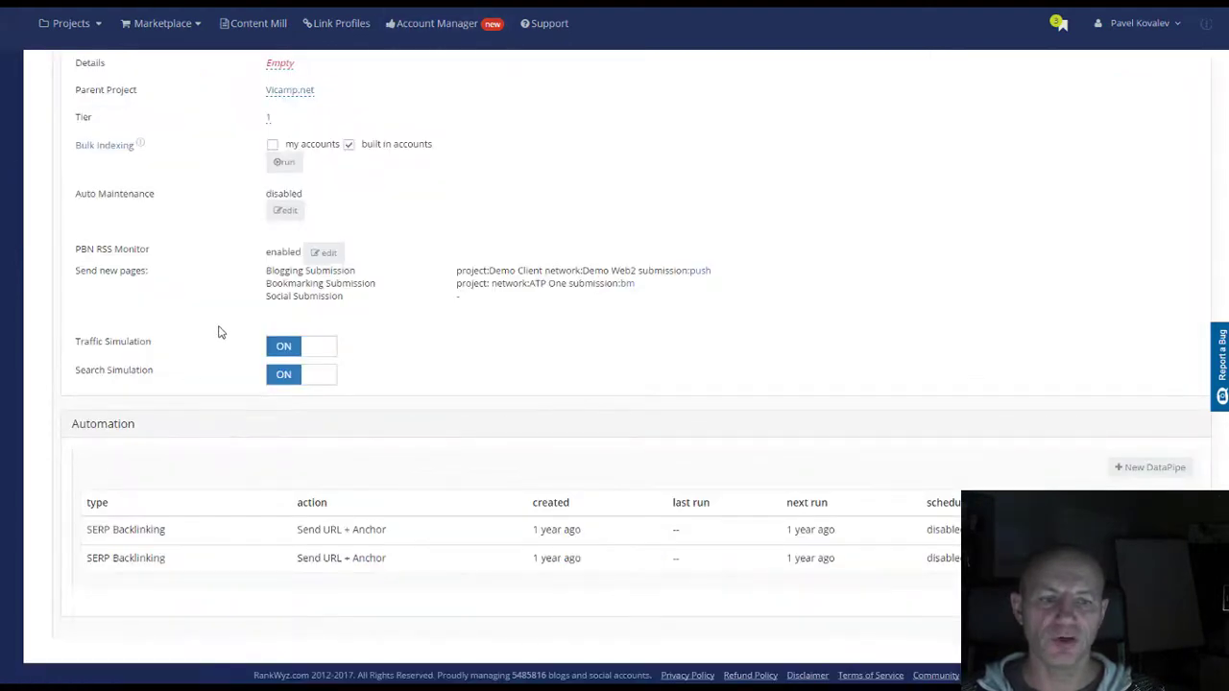
pyautogui.scroll(2, 379, 327)
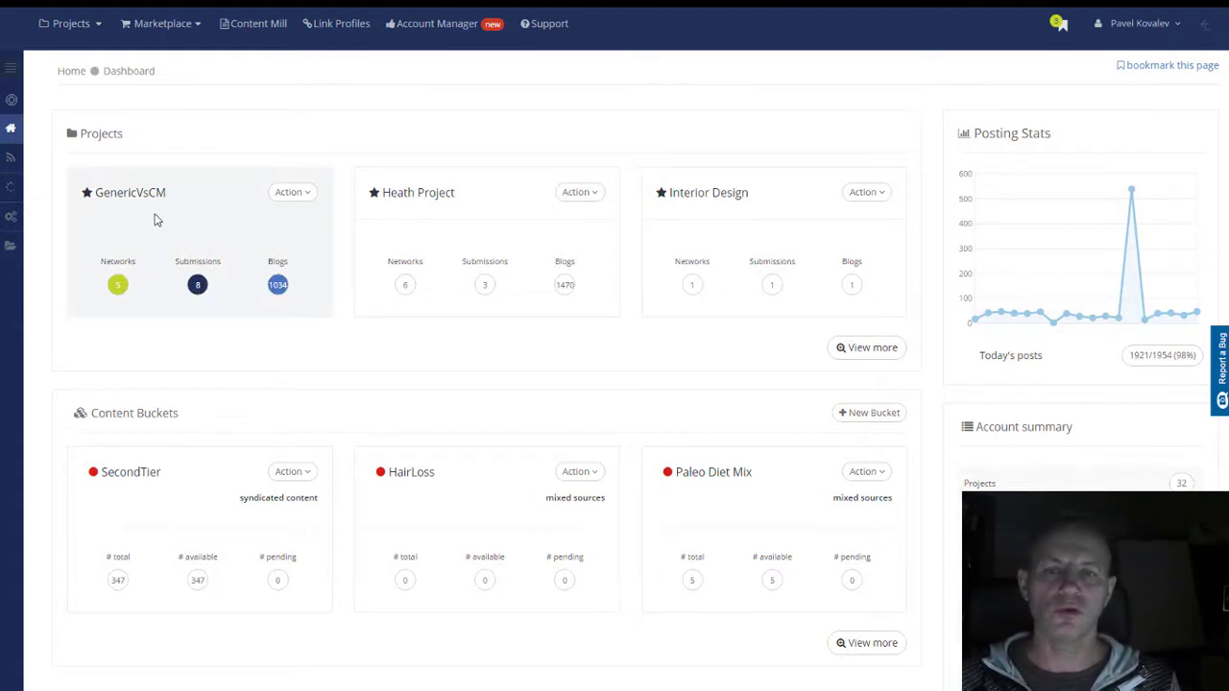
# Open the third-party integration page in RankWyz Tools and review its service accounts down to the Easy Blog Networks login.
pyautogui.click(38, 220)
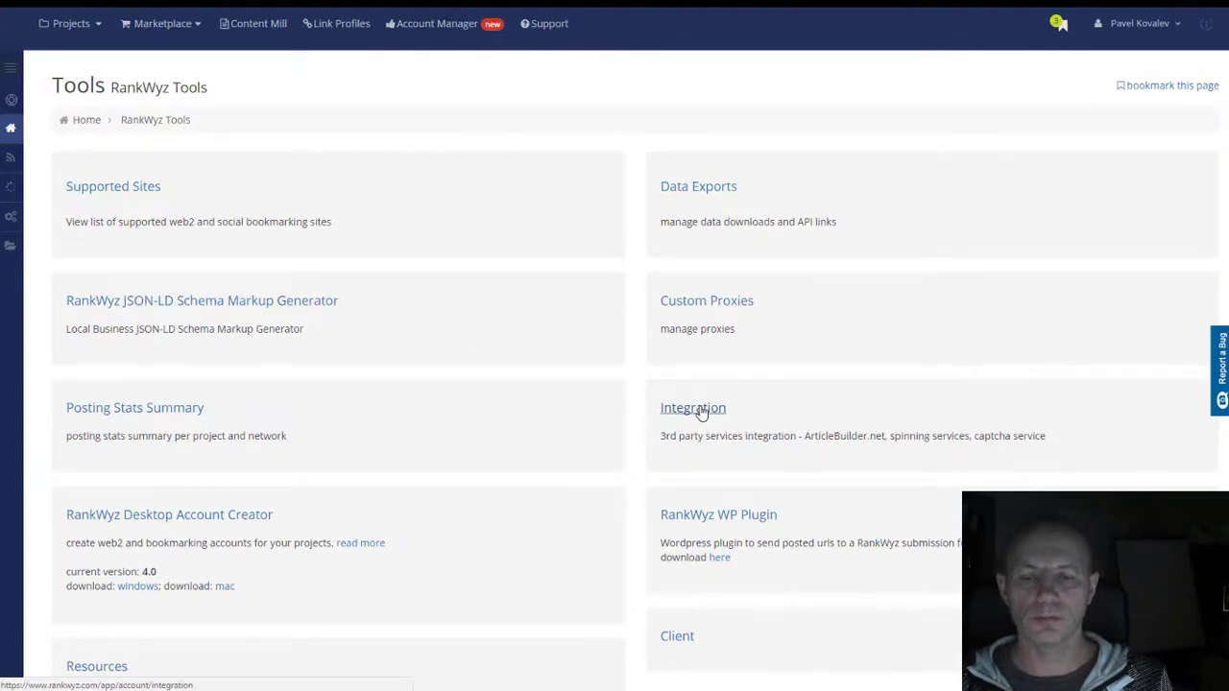
pyautogui.click(692, 408)
pyautogui.scroll(-3, 703, 409)
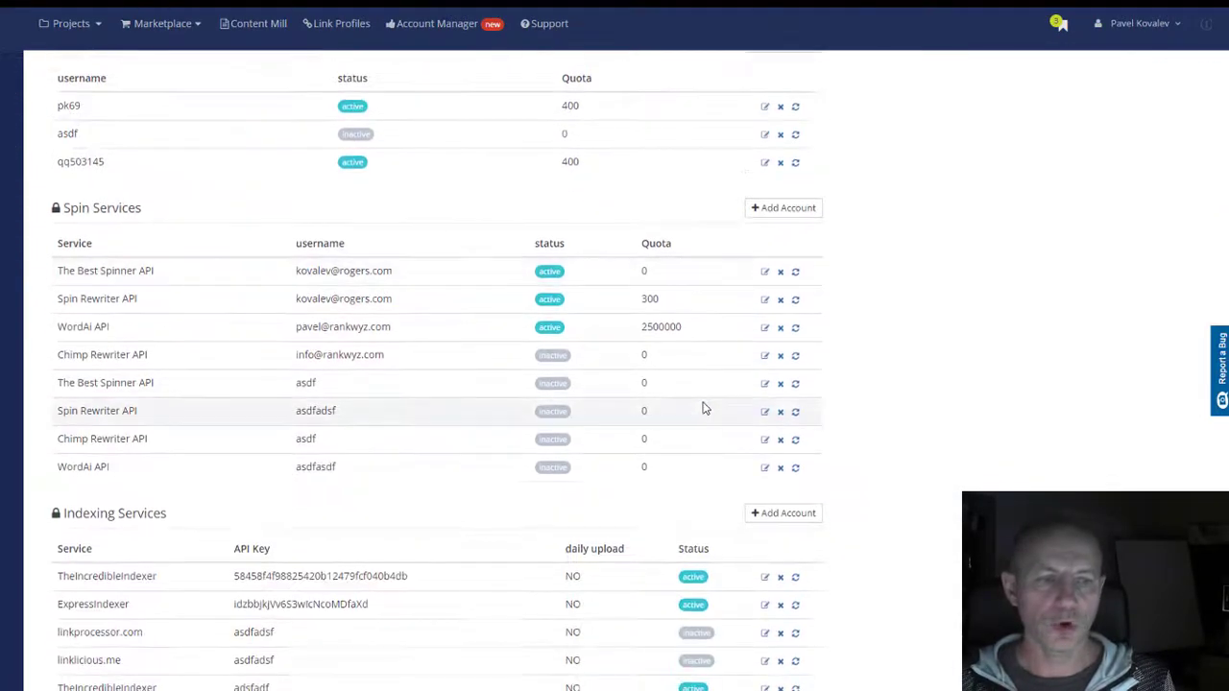
pyautogui.scroll(3, 703, 409)
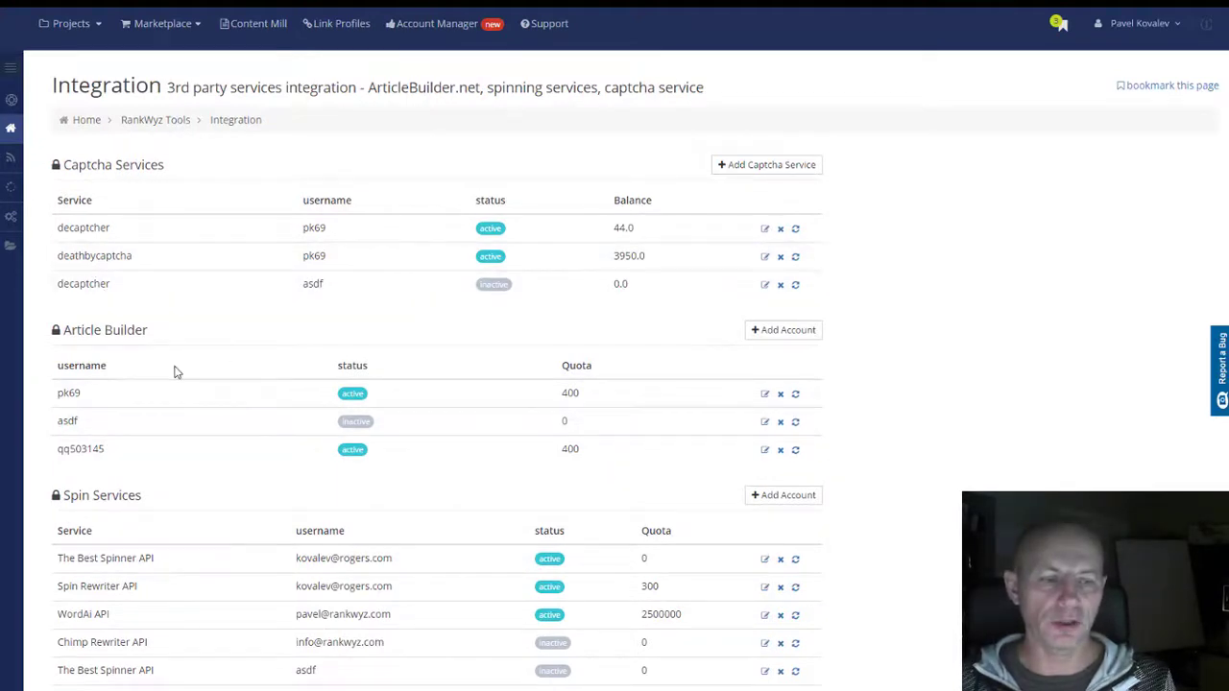
pyautogui.scroll(-5, 154, 365)
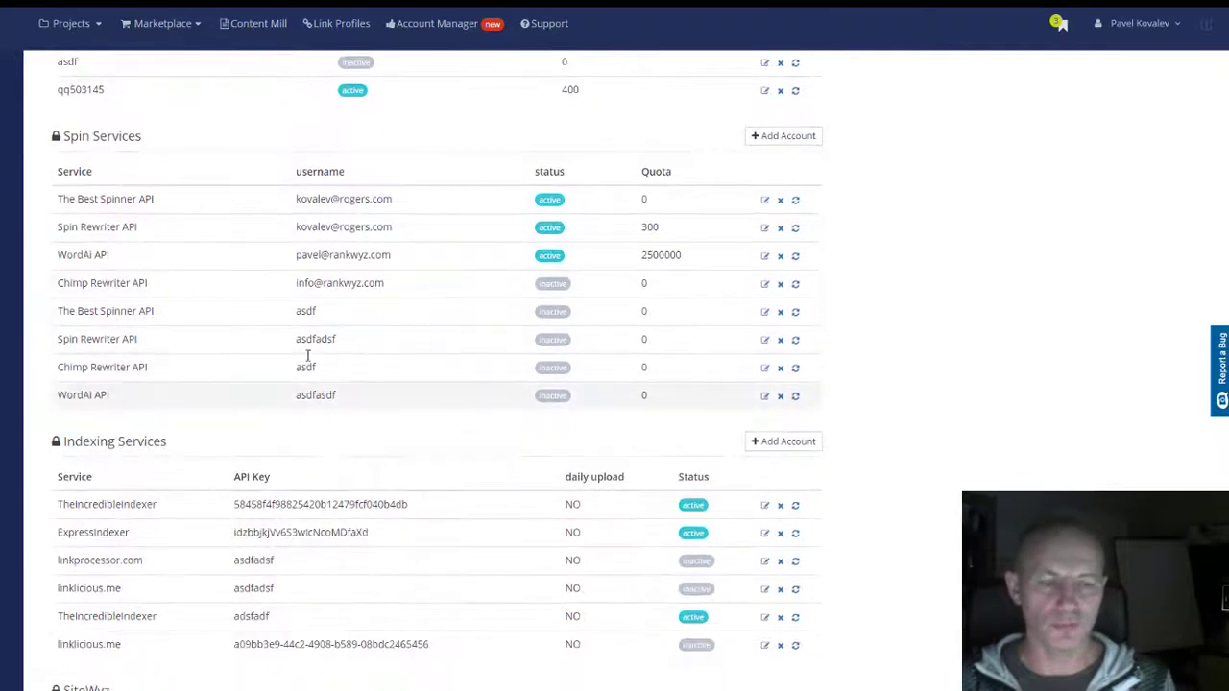
pyautogui.scroll(-3, 307, 331)
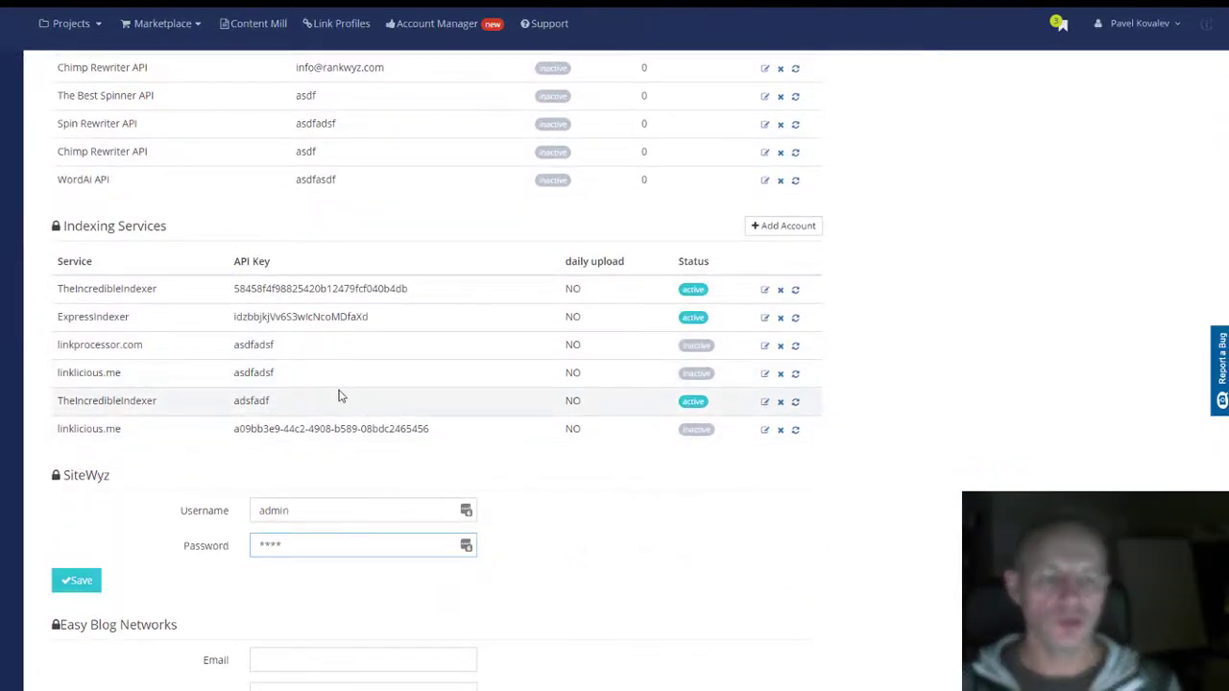
pyautogui.scroll(-3, 338, 394)
pyautogui.scroll(1, 343, 392)
pyautogui.scroll(-1, 350, 390)
pyautogui.click(295, 410)
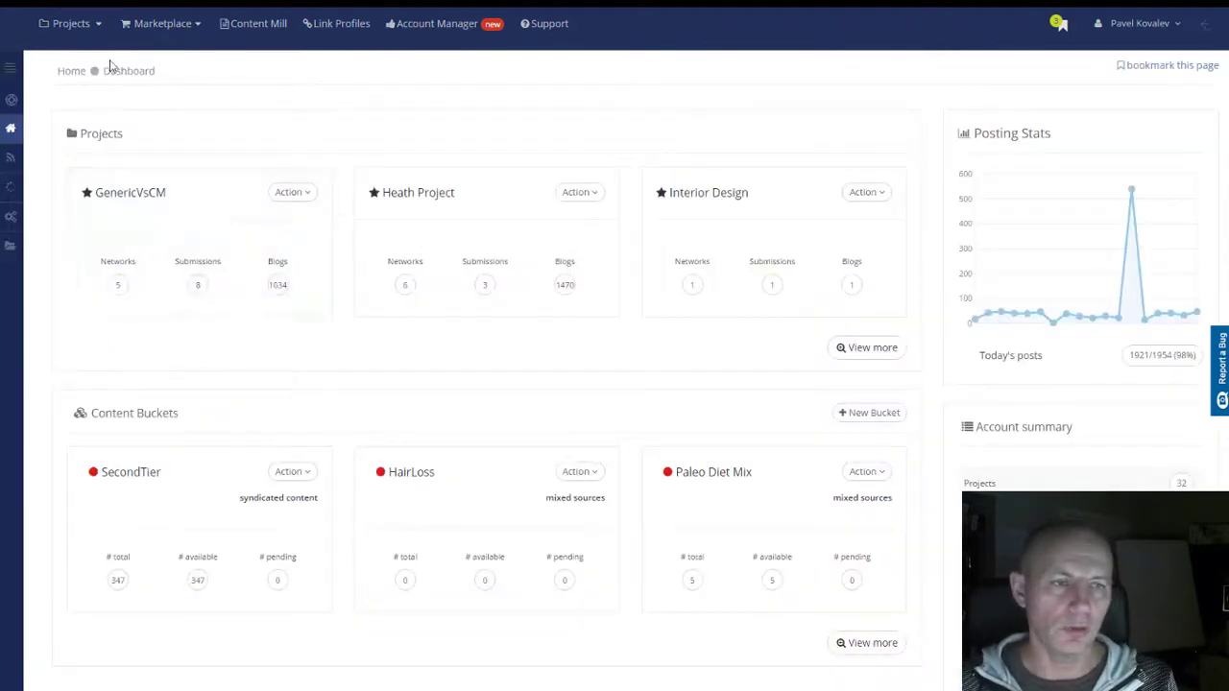
# Add the EBN blog wyzmb.com from the Default Network to the ATP Digest project's pbn network.
pyautogui.moveTo(100, 30)
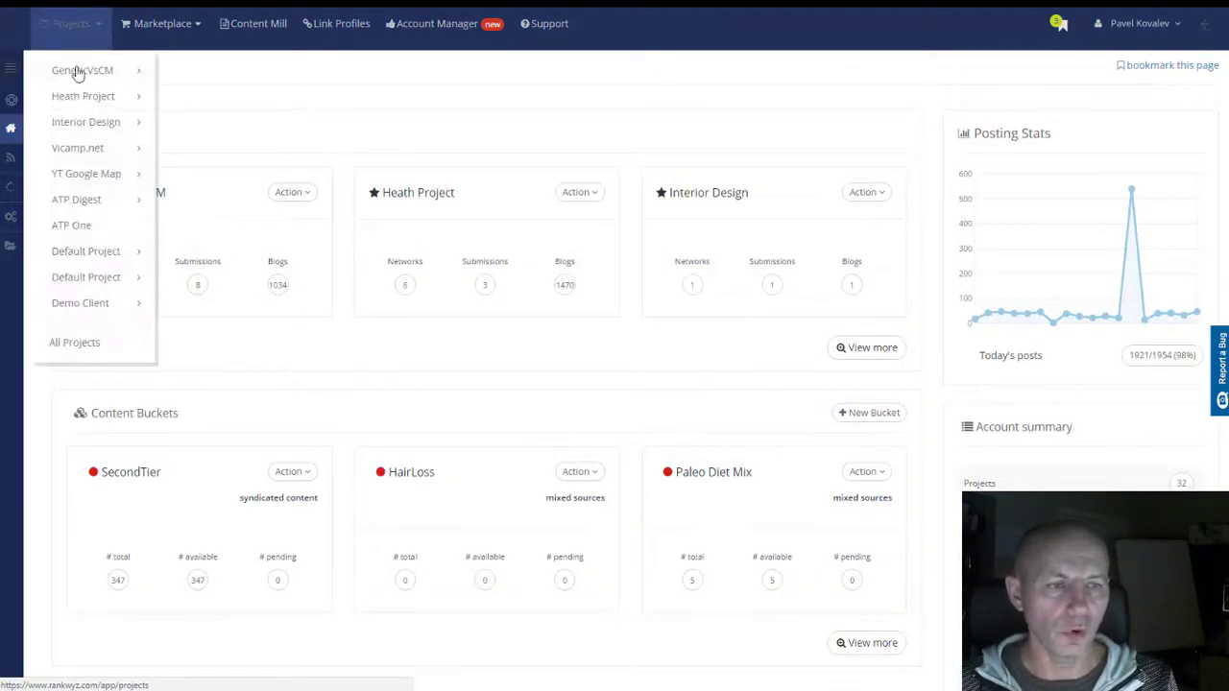
pyautogui.moveTo(93, 203)
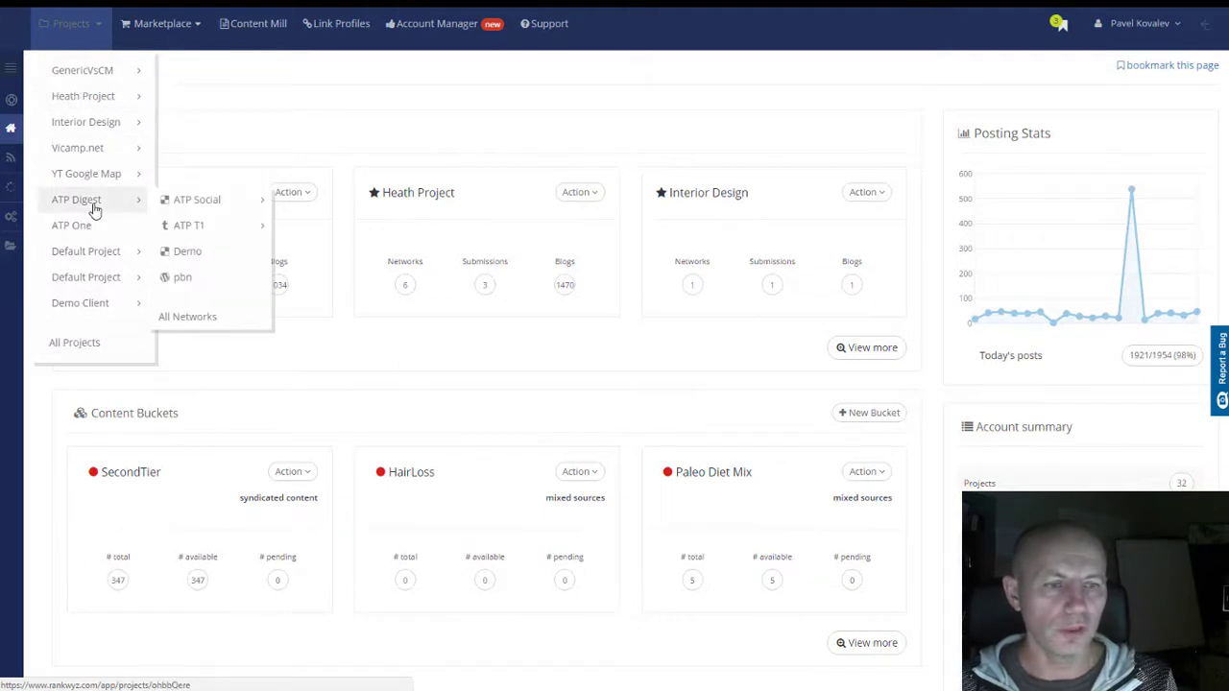
pyautogui.click(182, 278)
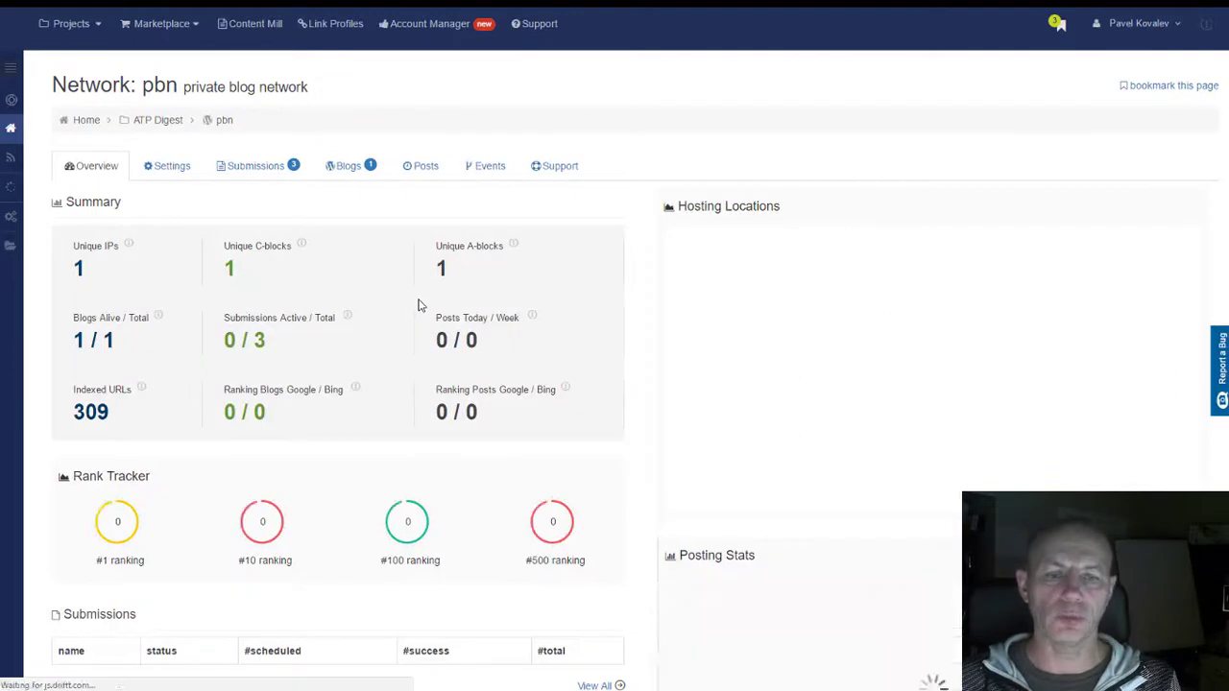
pyautogui.click(361, 165)
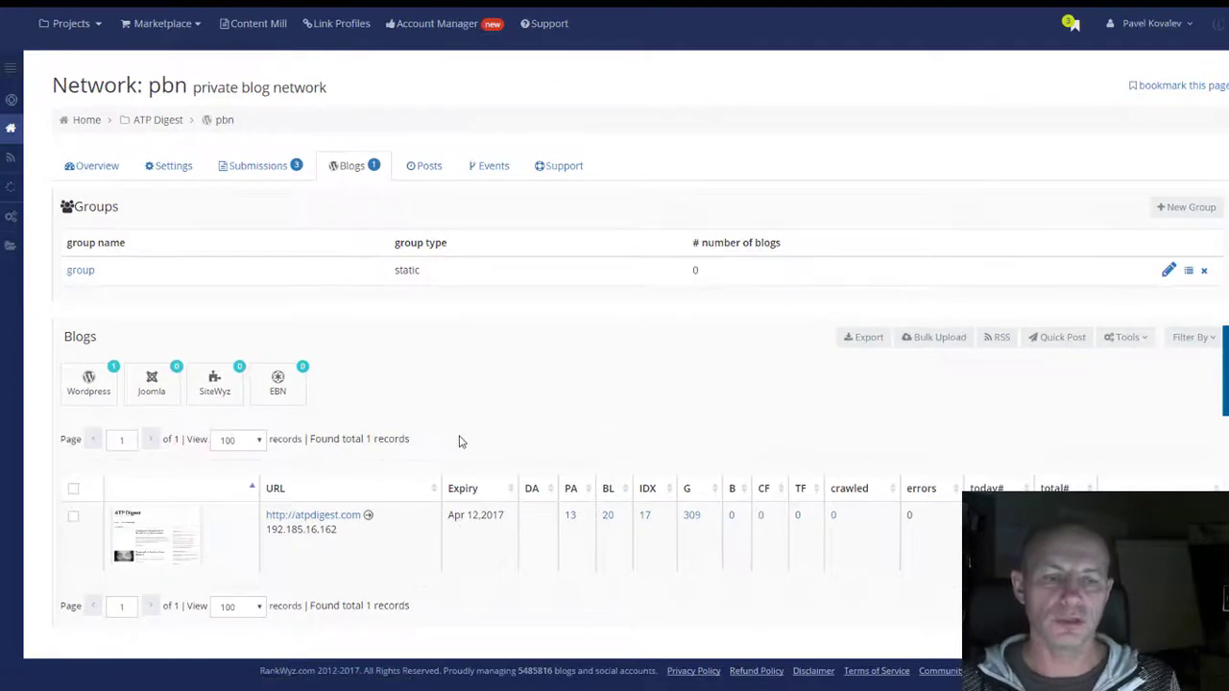
pyautogui.click(284, 386)
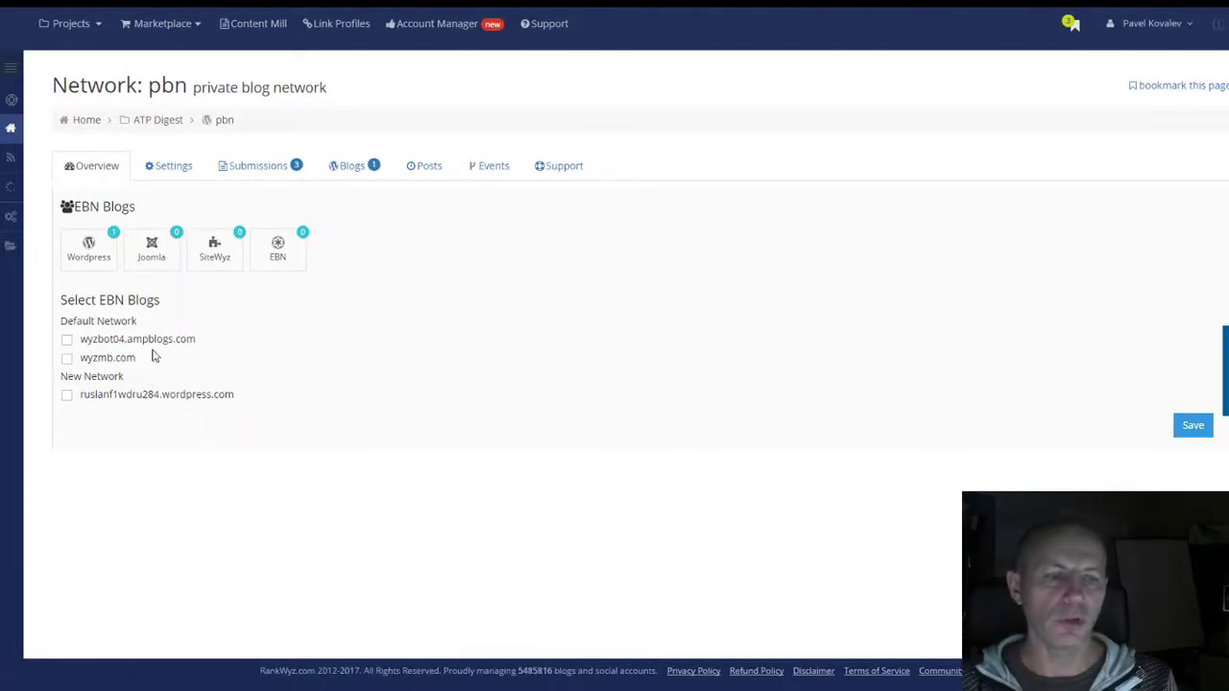
pyautogui.click(66, 358)
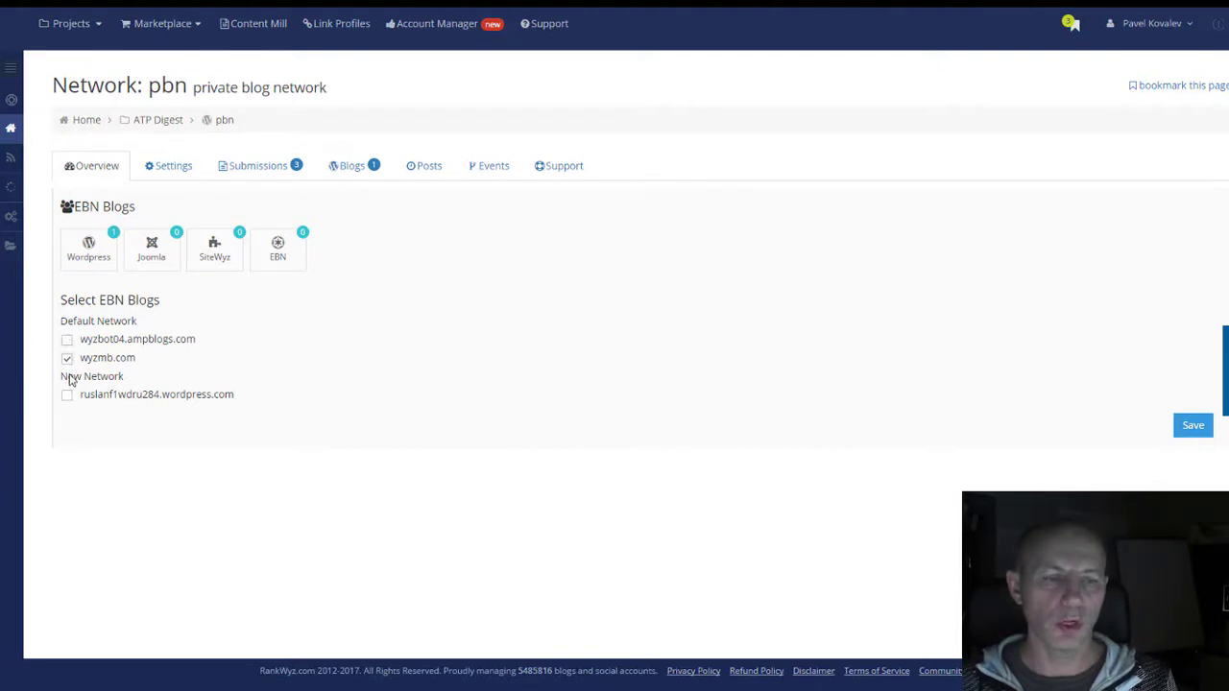
pyautogui.click(1191, 432)
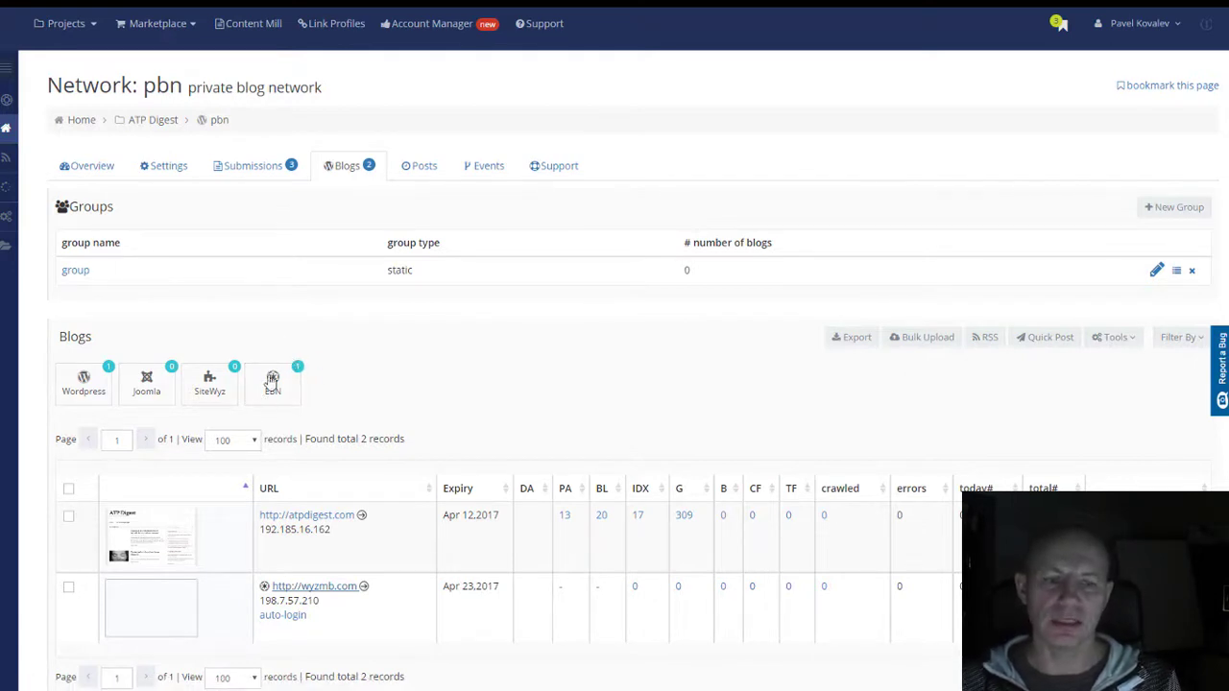
# Open the summary of the wyzmb.com blog and examine its SEO metrics.
pyautogui.scroll(-1, 428, 478)
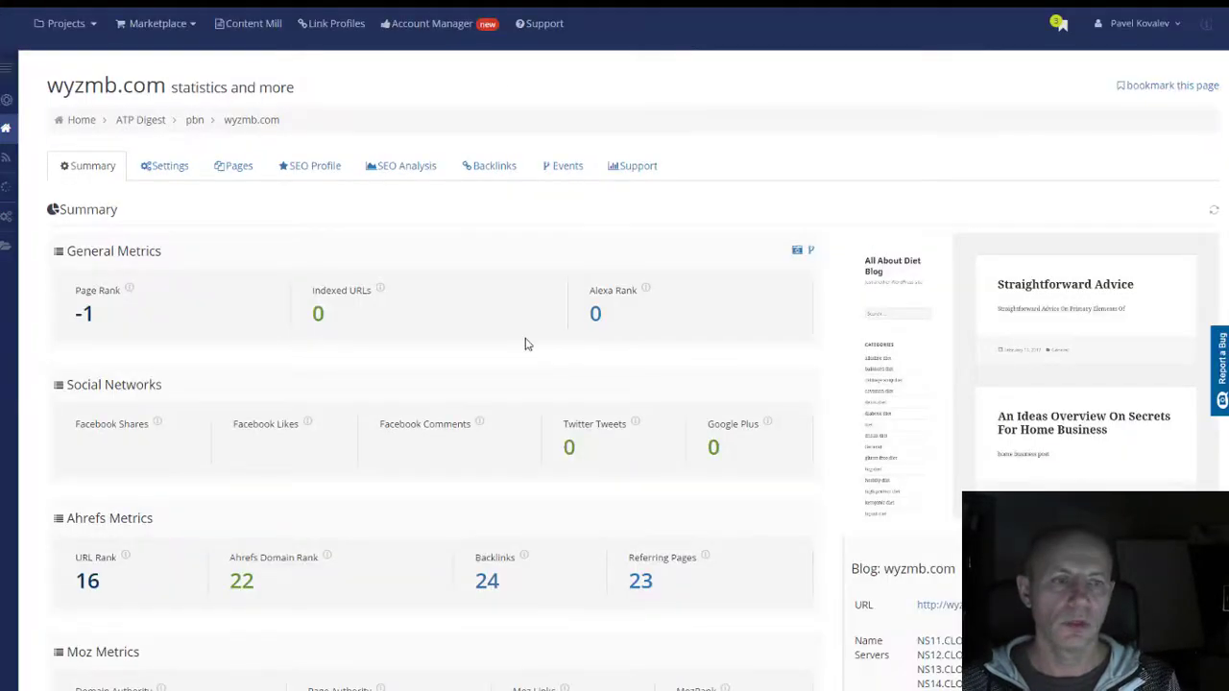
pyautogui.scroll(-3, 332, 226)
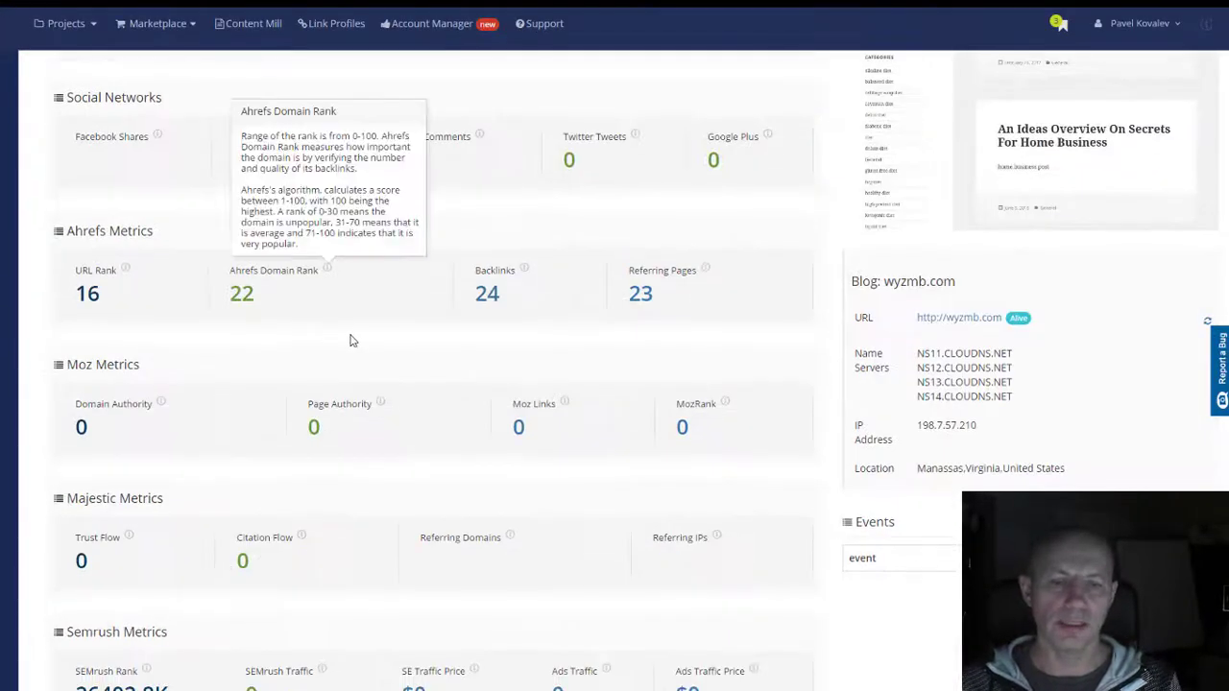
pyautogui.scroll(3, 350, 340)
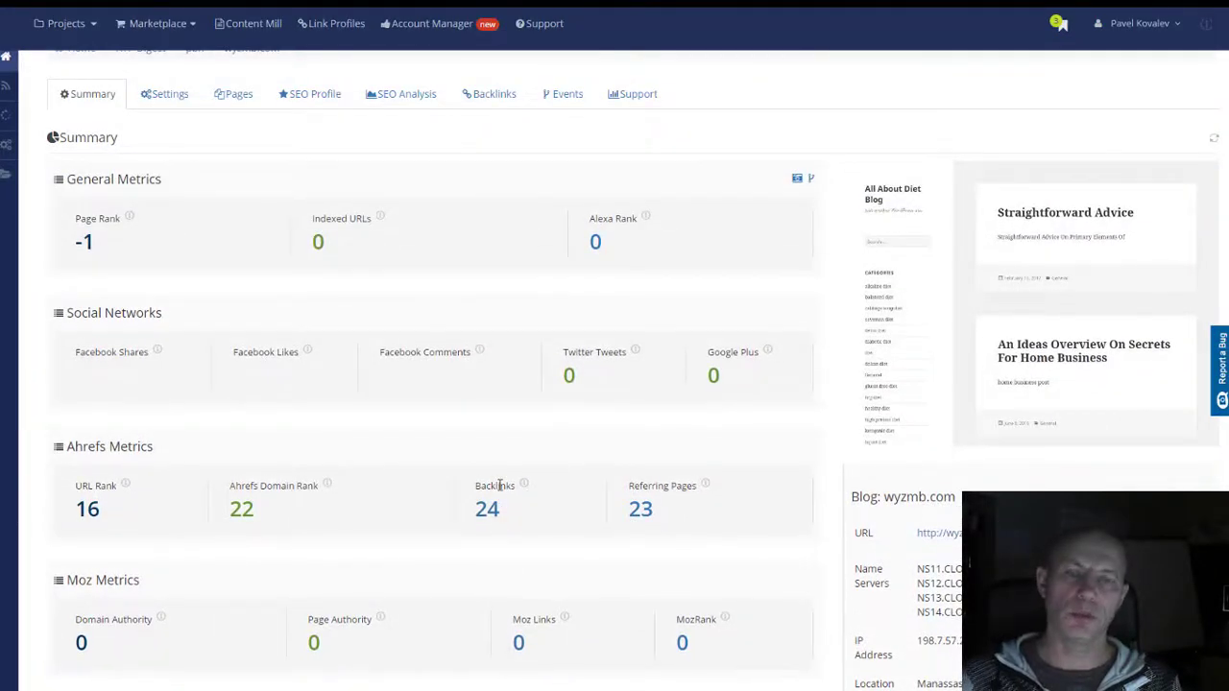